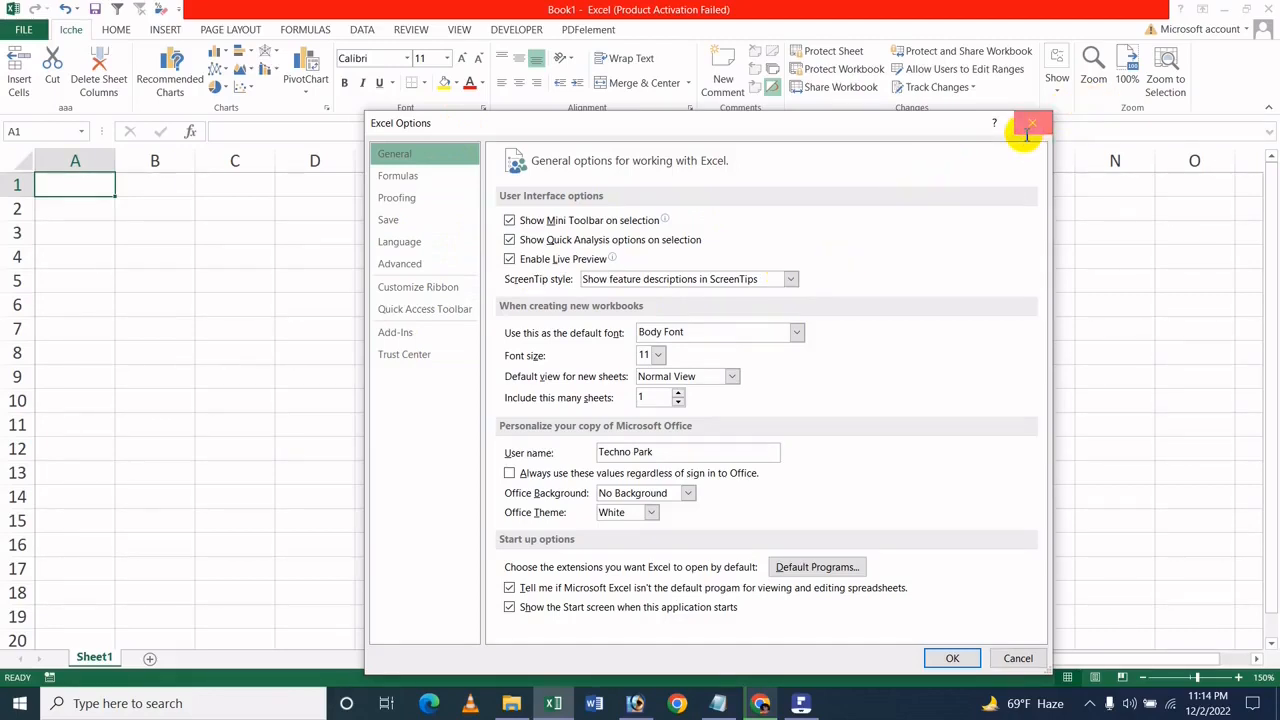
# Close the Excel options without changes and enter the text Icche in cell C5
pyautogui.click(1024, 132)
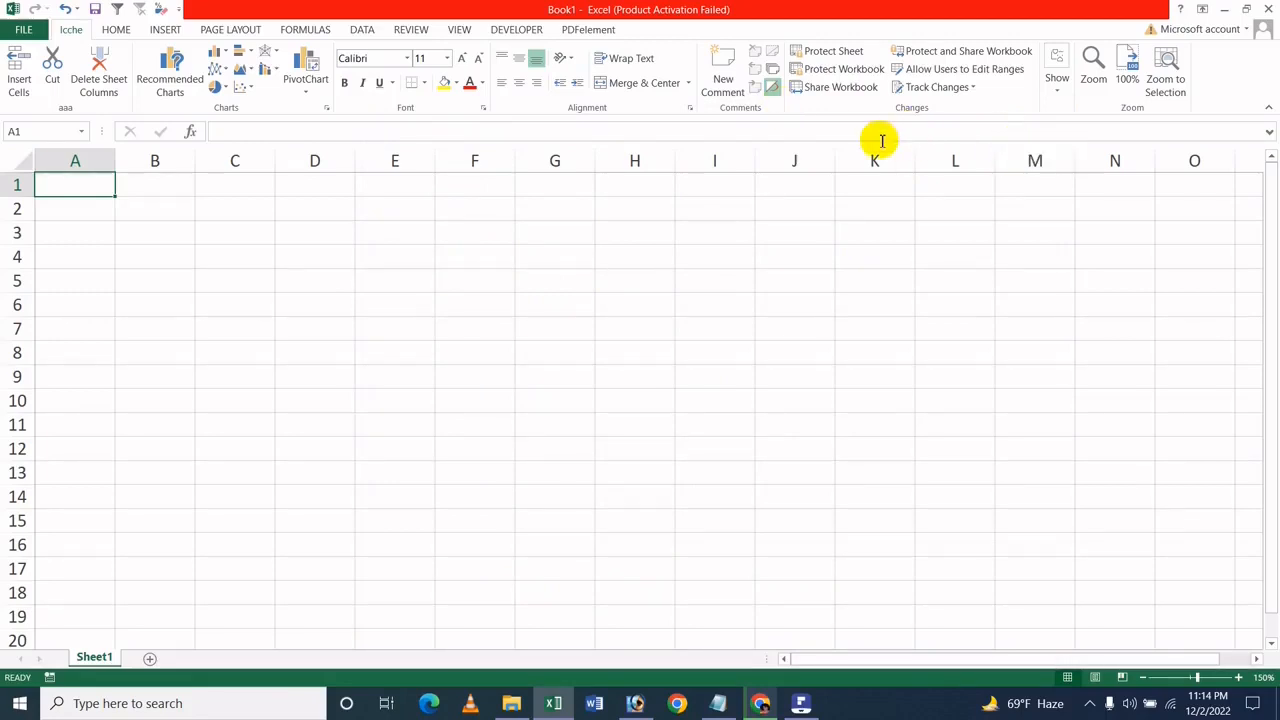
pyautogui.click(266, 290)
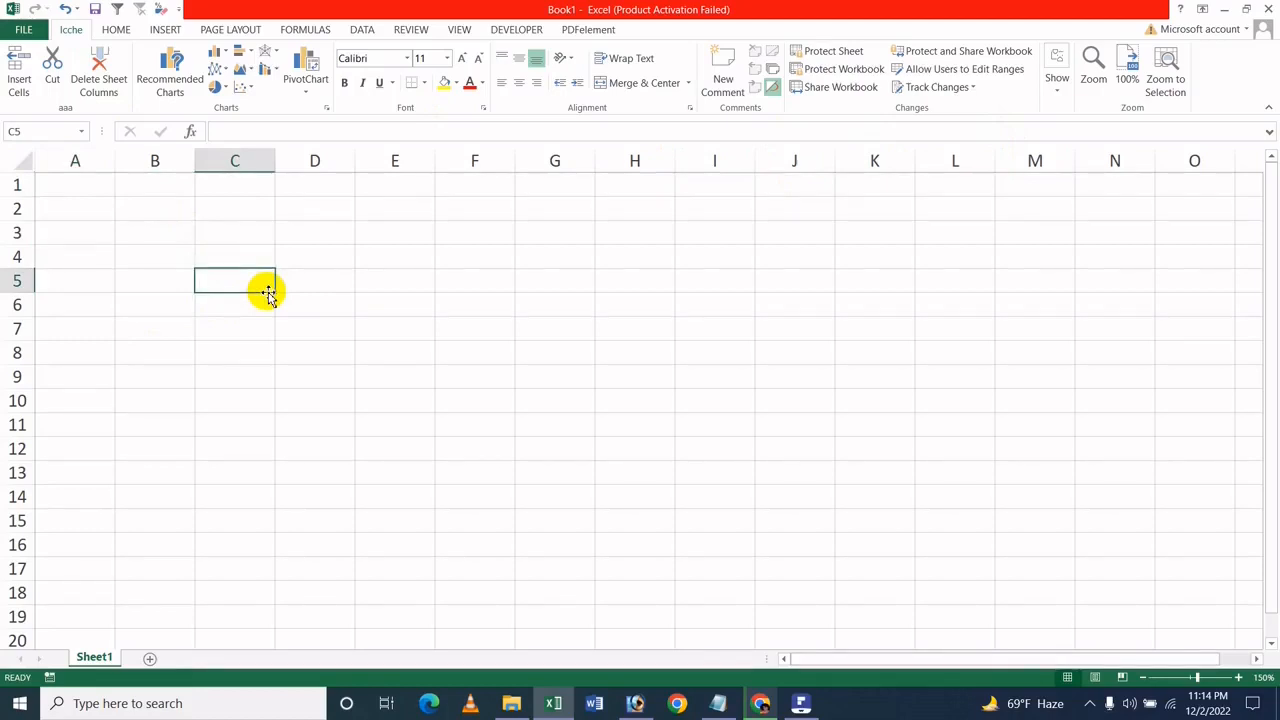
pyautogui.write('Icche')
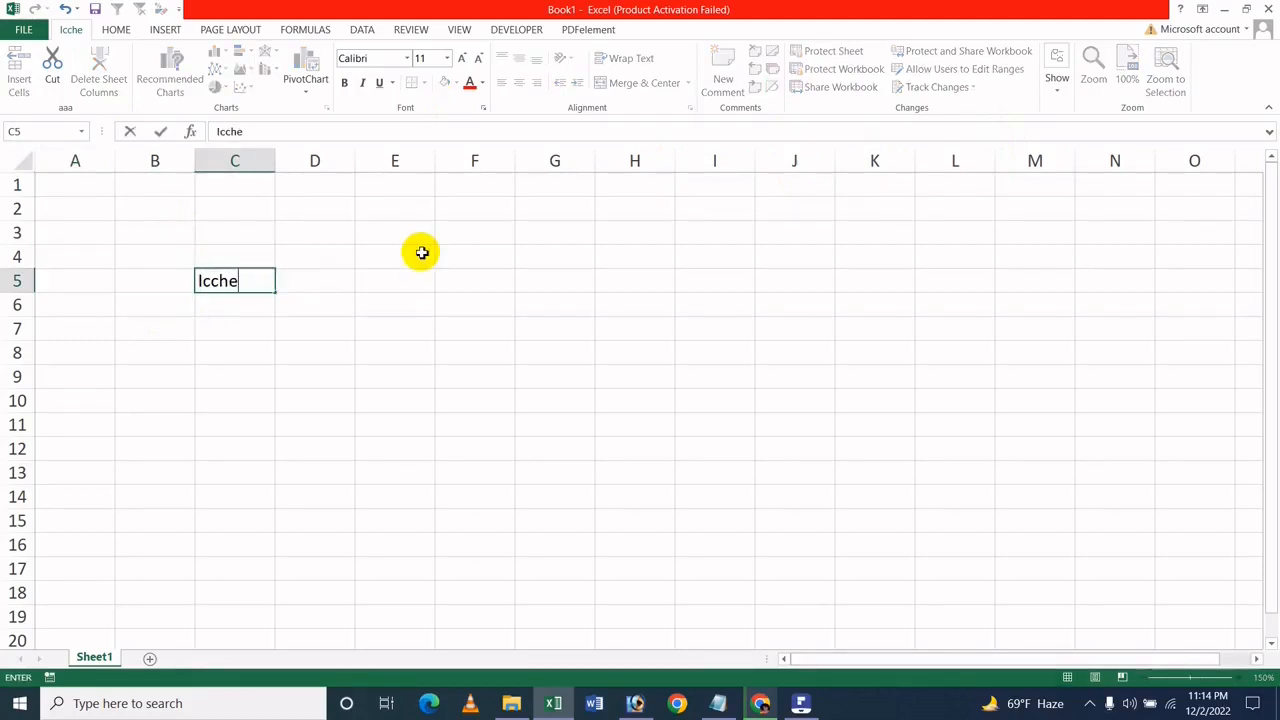
pyautogui.click(405, 286)
# Select the text inside cell C5 to examine the mini toolbar for formatting, and leave the cell
pyautogui.click(212, 298)
pyautogui.click(237, 282)
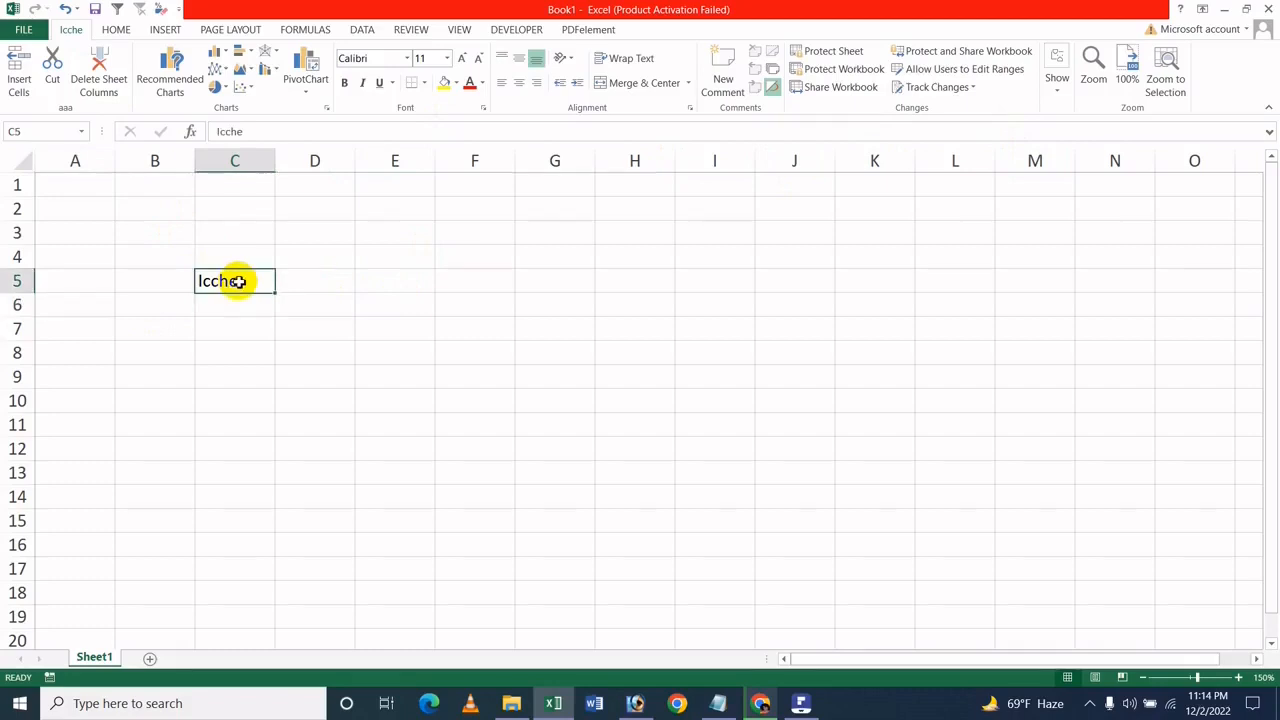
pyautogui.doubleClick(237, 282)
pyautogui.moveTo(237, 282); pyautogui.dragTo(163, 266)
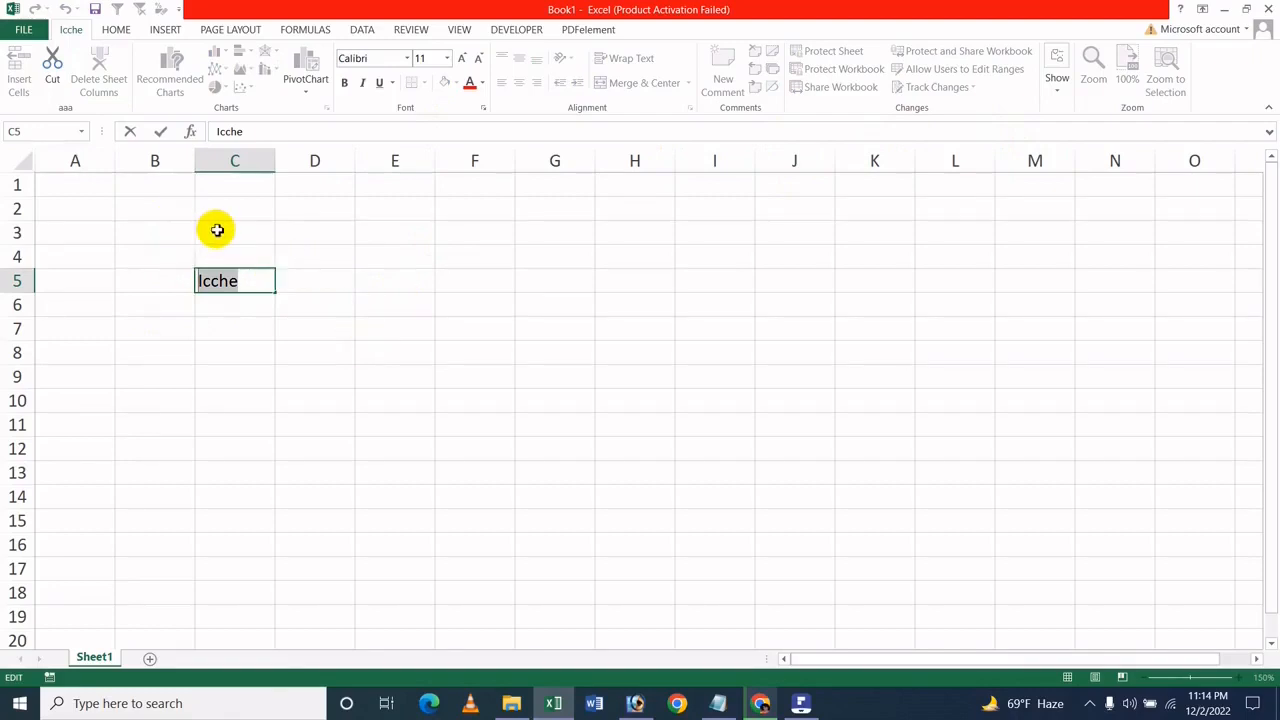
pyautogui.moveTo(258, 281); pyautogui.dragTo(184, 284)
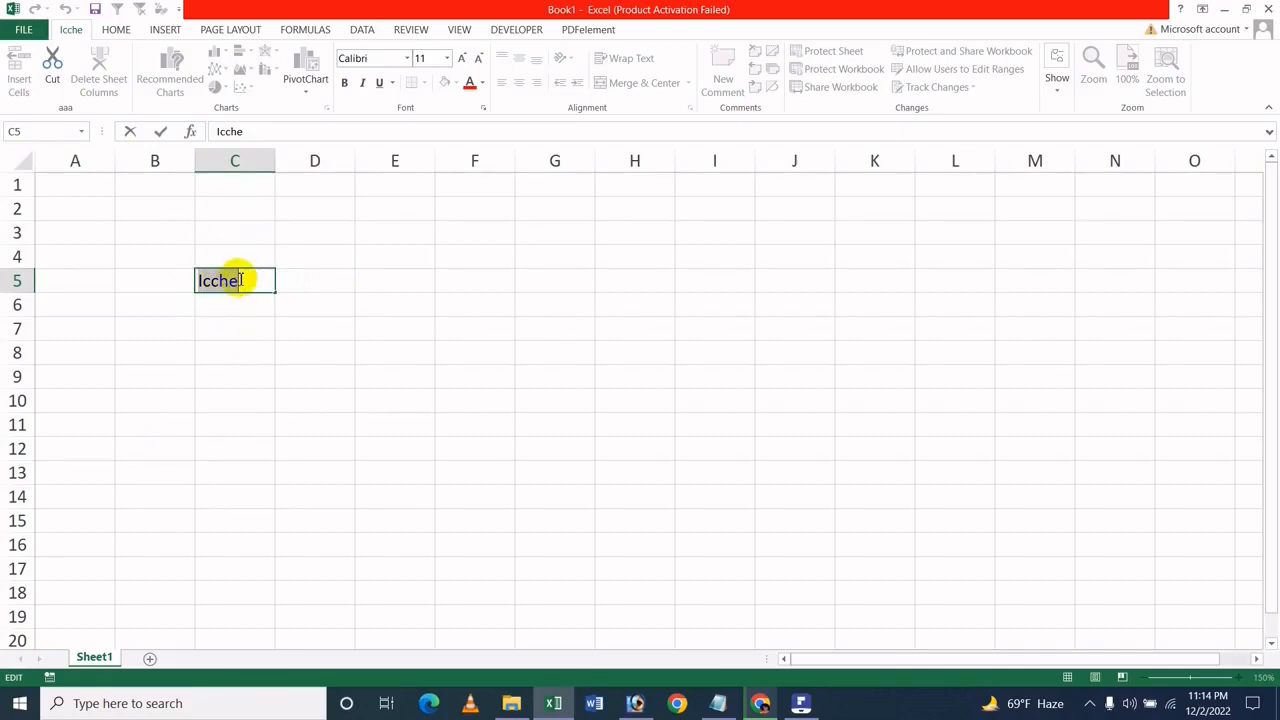
pyautogui.moveTo(242, 280); pyautogui.dragTo(169, 280)
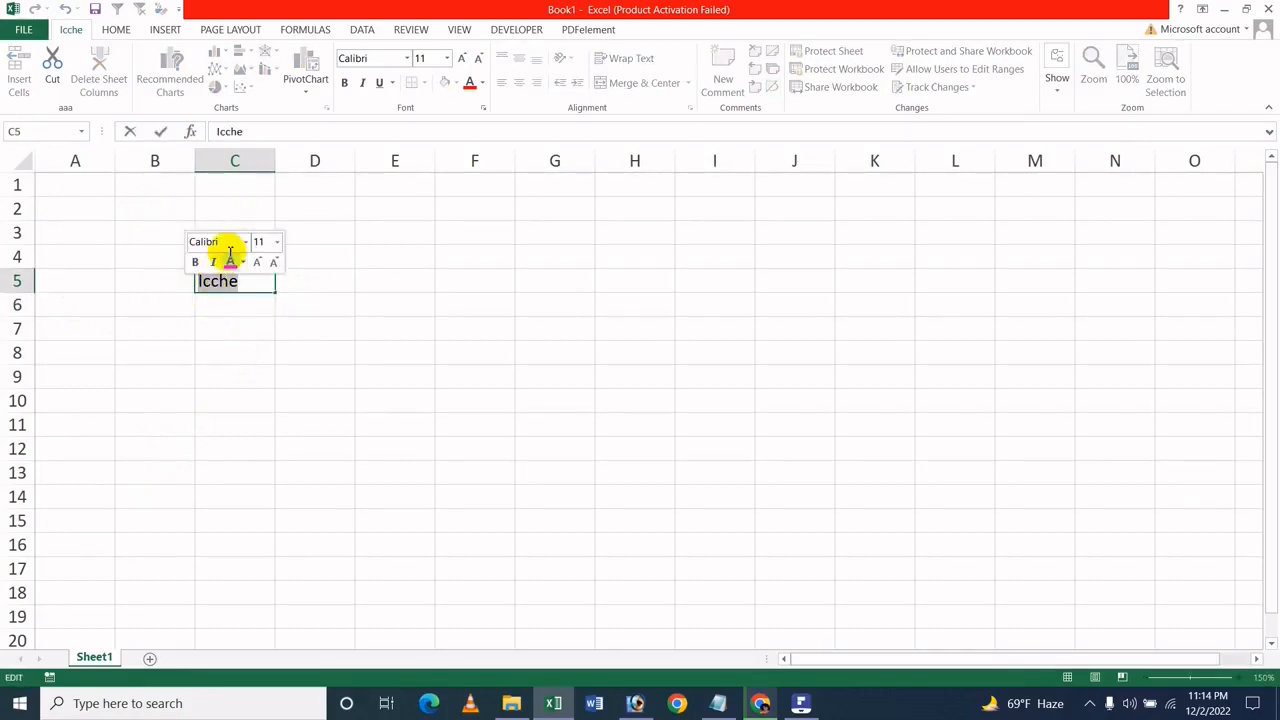
pyautogui.click(337, 280)
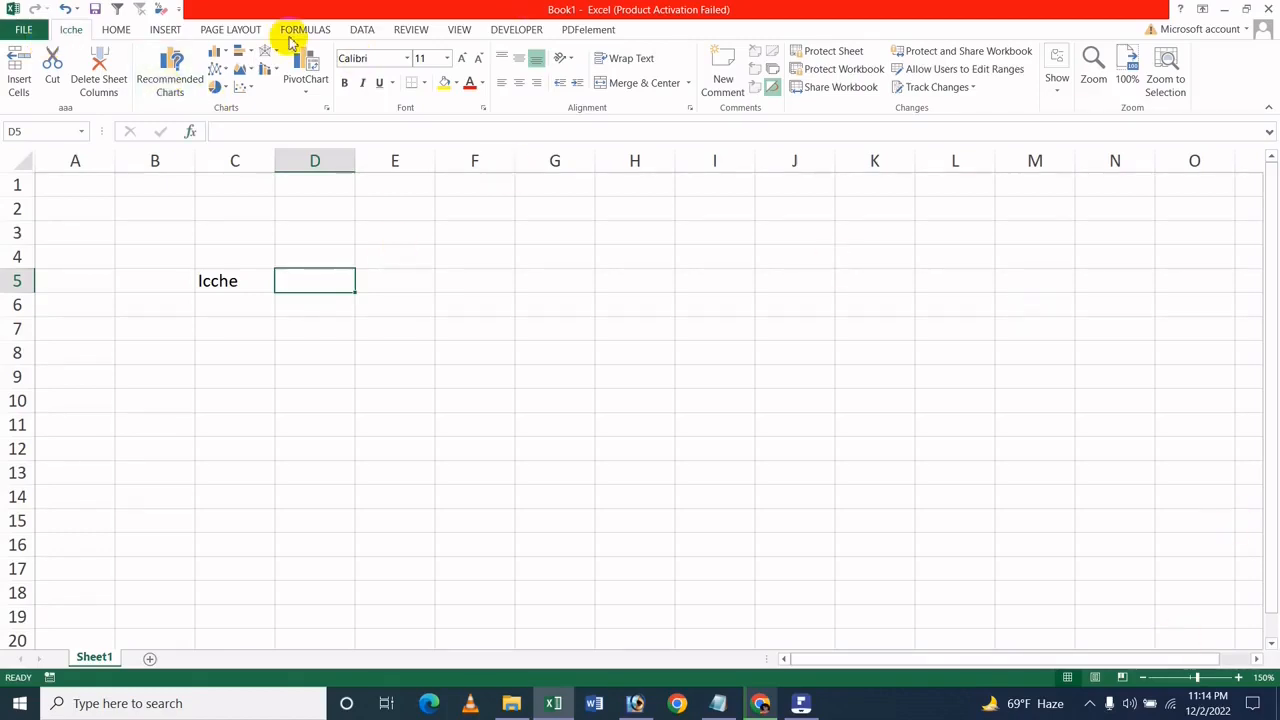
# Turn off Show Mini Toolbar on selection in the general Excel options and apply the change
pyautogui.click(23, 29)
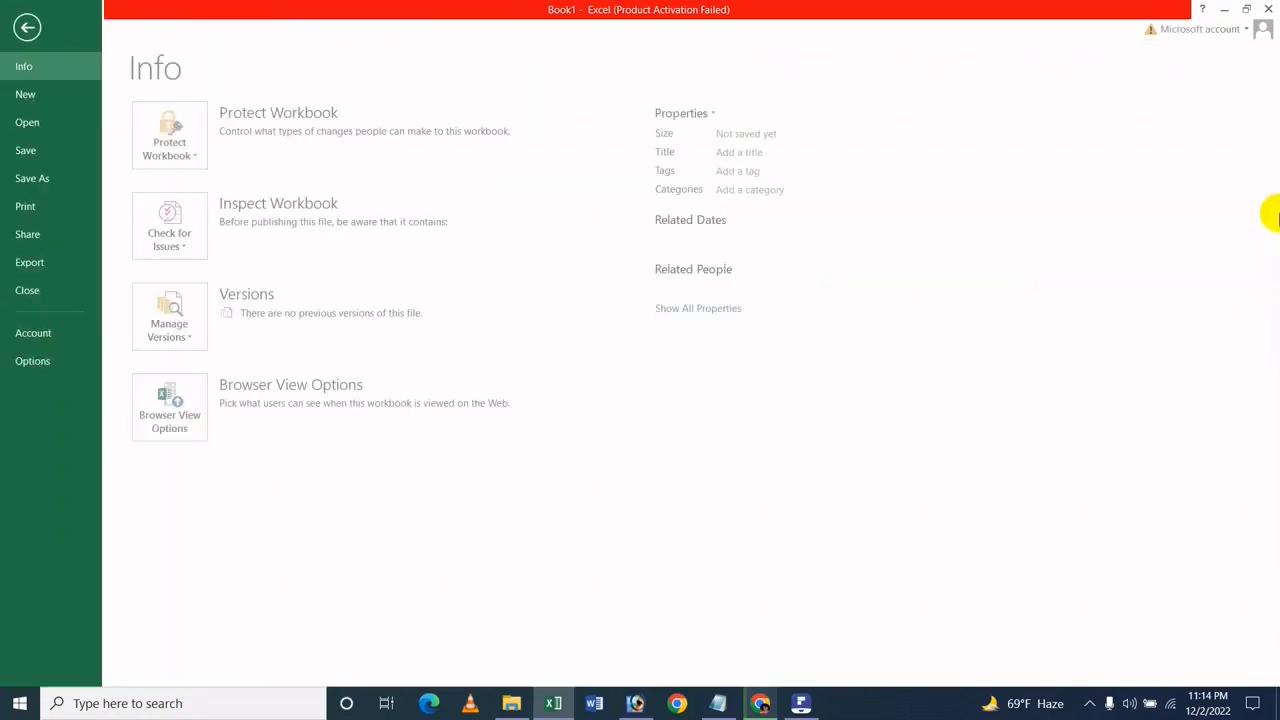
pyautogui.click(32, 368)
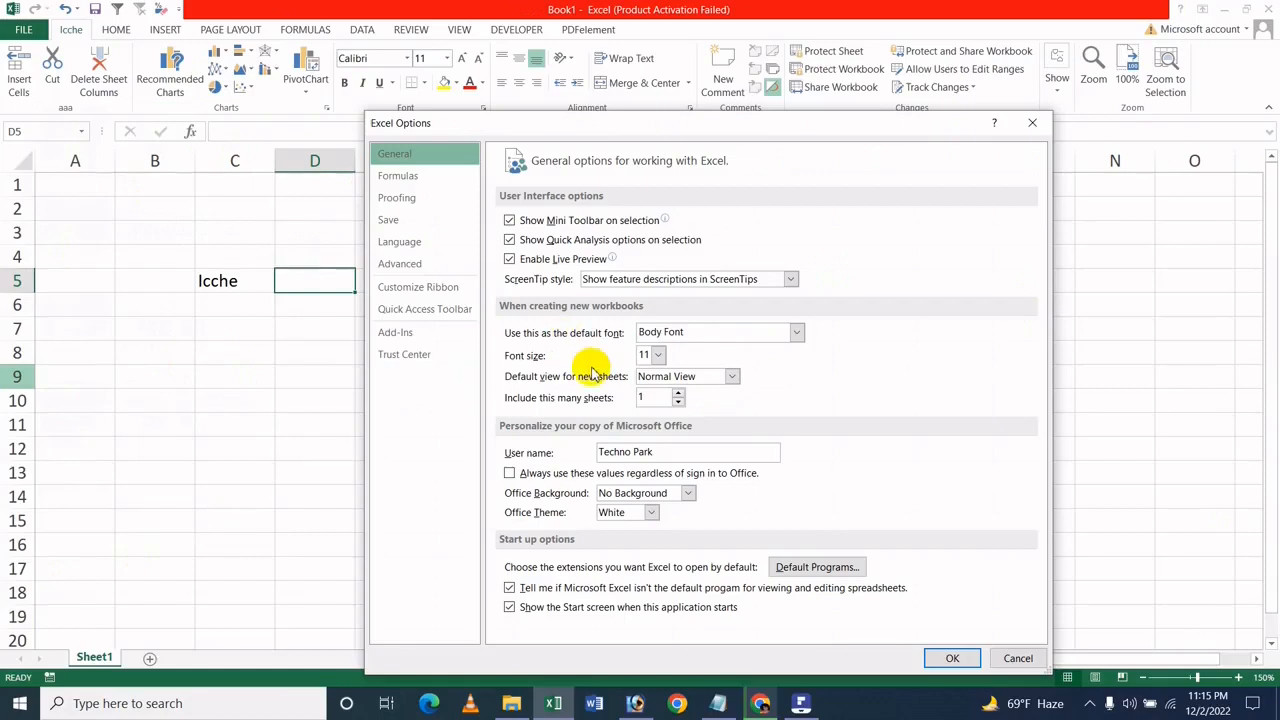
pyautogui.click(645, 219)
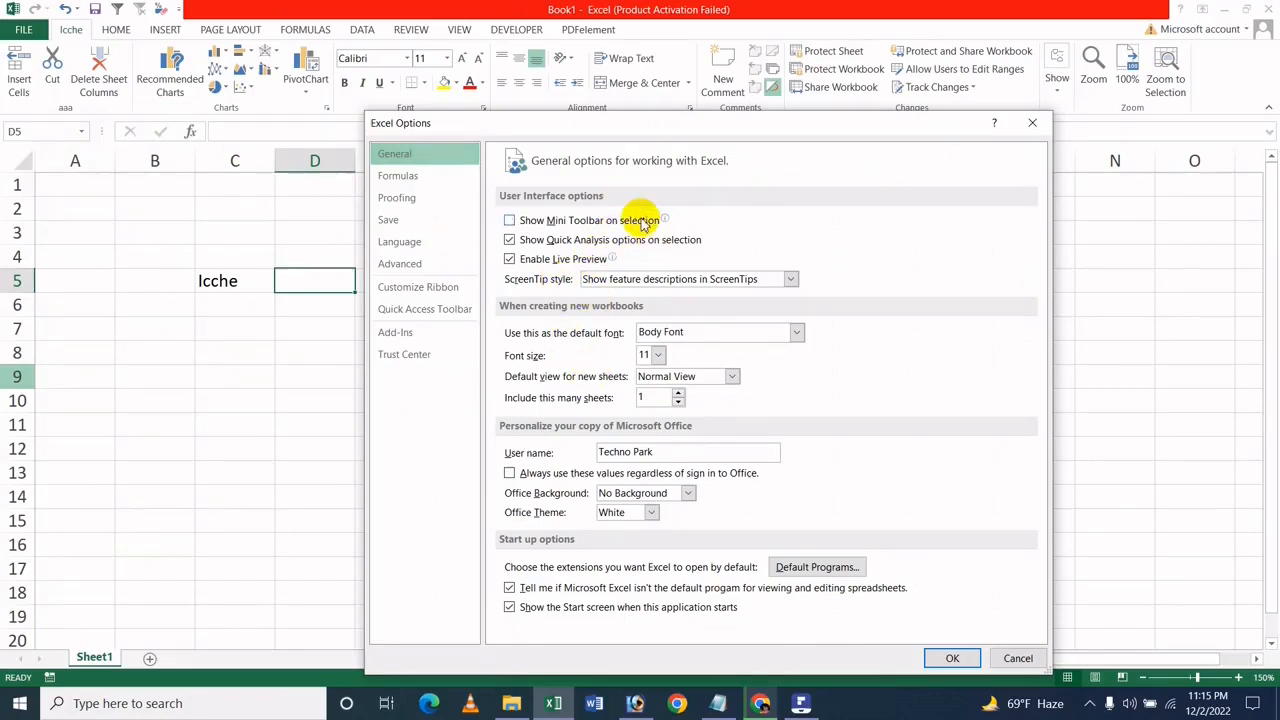
pyautogui.click(955, 656)
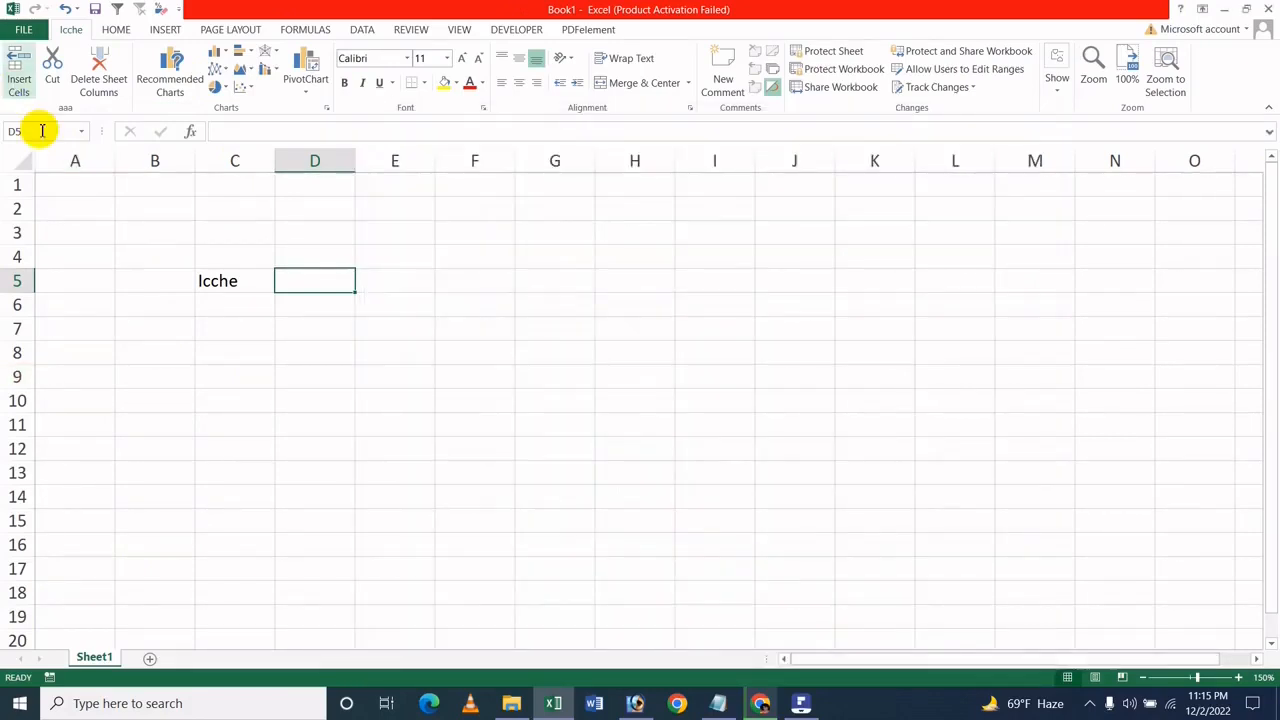
# Select the text inside cell C5 again to check whether the mini toolbar shows up
pyautogui.click(240, 281)
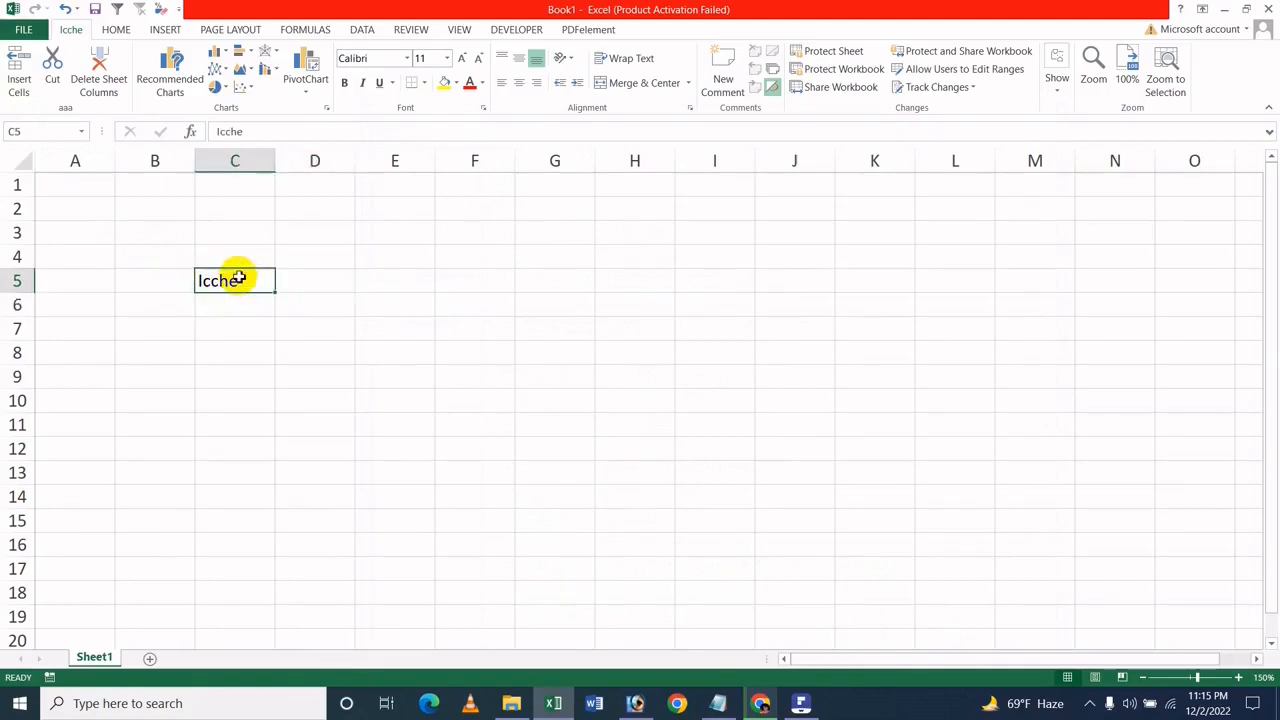
pyautogui.doubleClick(250, 280)
pyautogui.moveTo(250, 280); pyautogui.dragTo(200, 277)
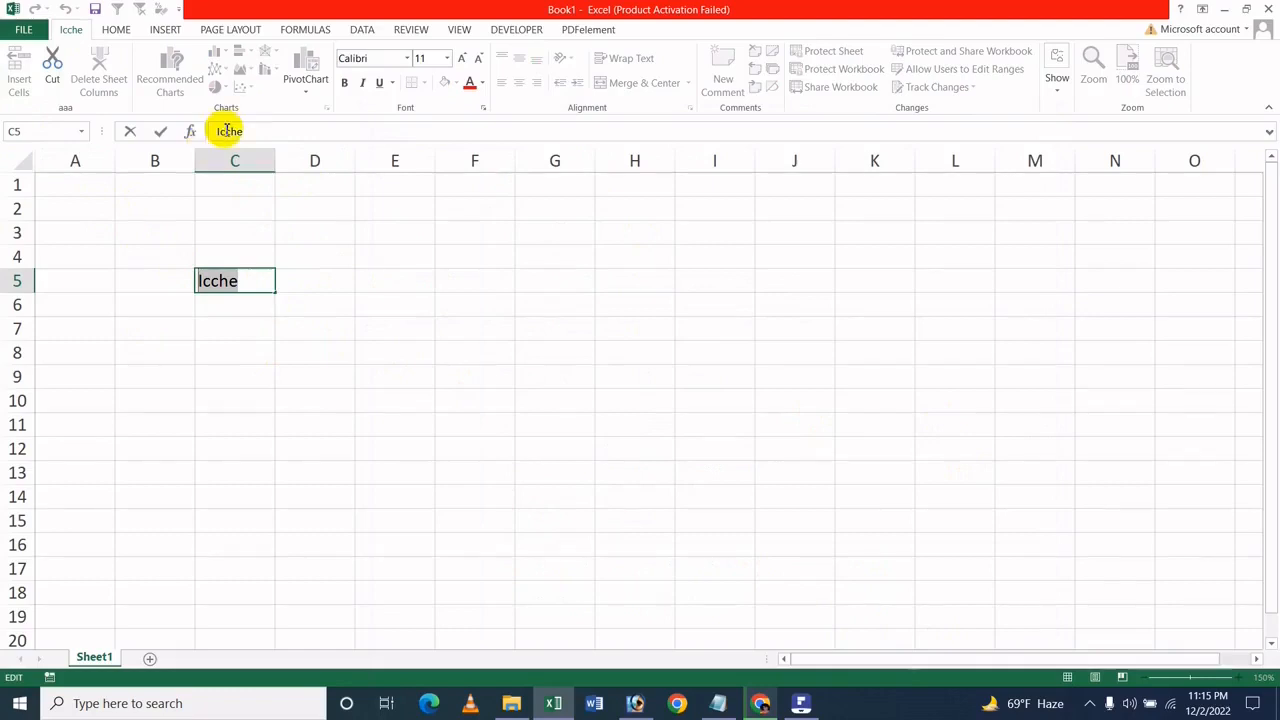
pyautogui.click(388, 285)
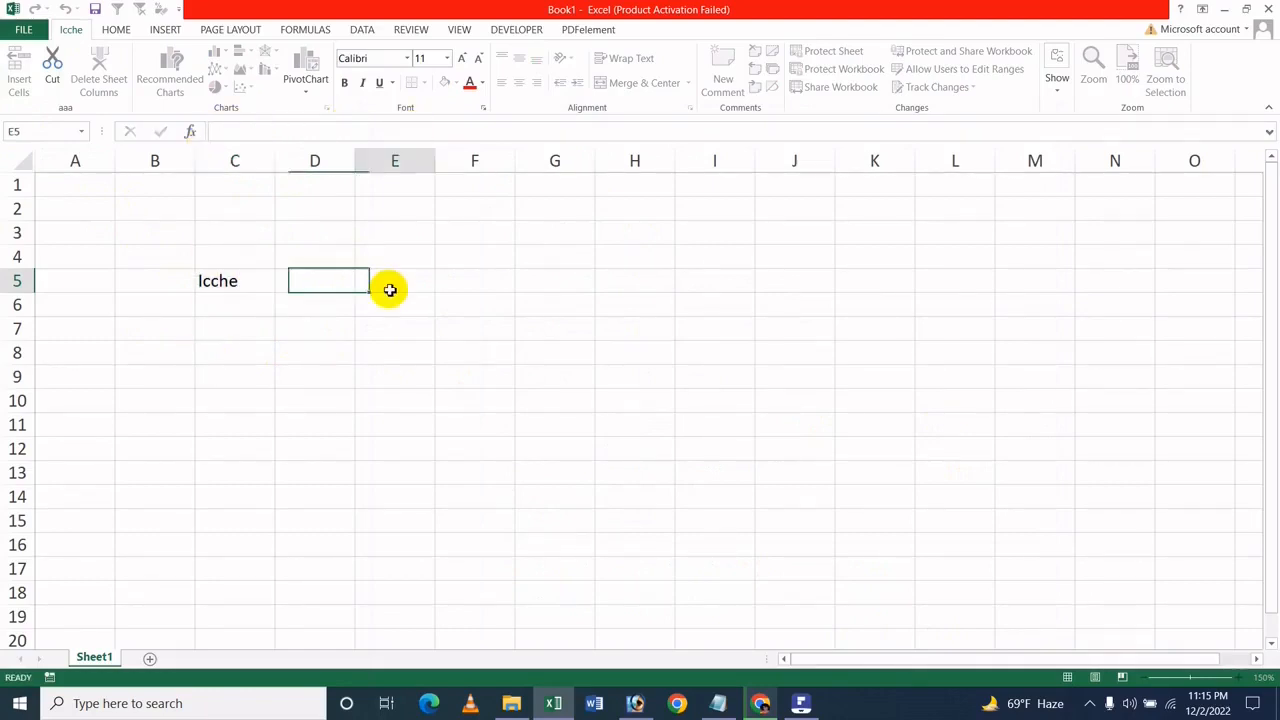
# Tick Show Mini Toolbar on selection in the general Excel options, but close the dialog without applying
pyautogui.click(23, 29)
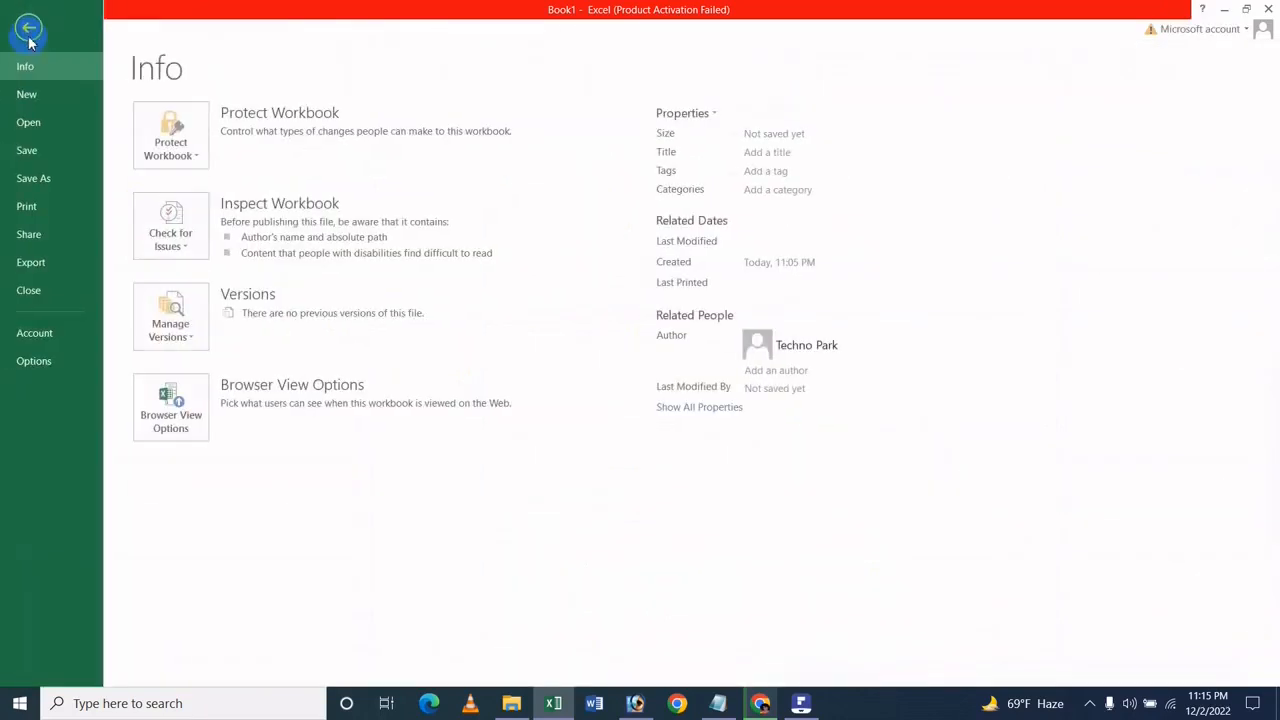
pyautogui.click(90, 365)
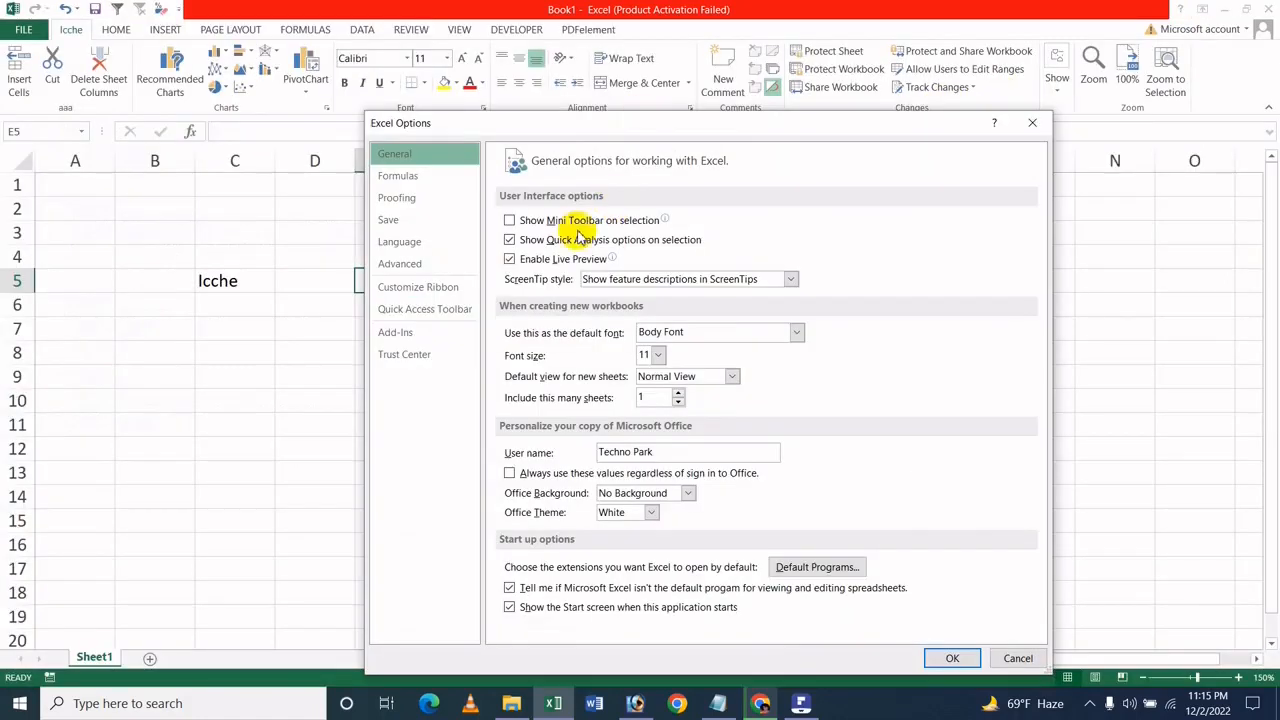
pyautogui.click(573, 222)
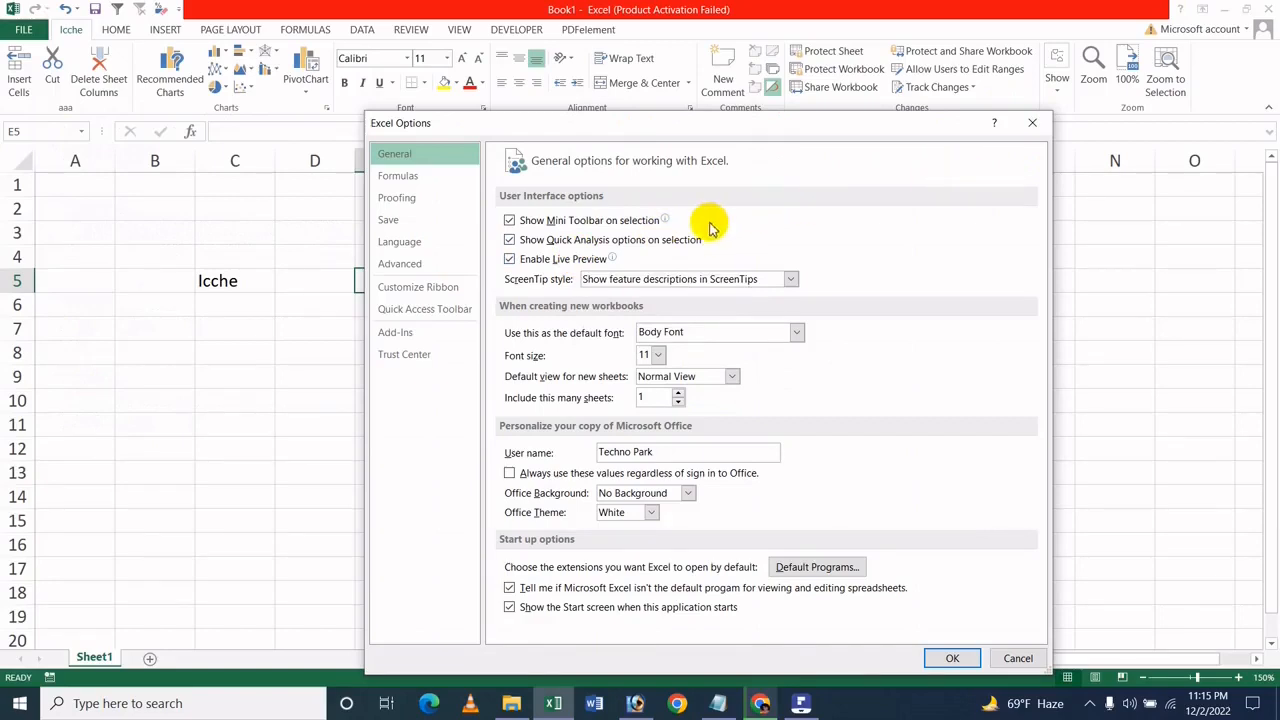
pyautogui.click(1032, 122)
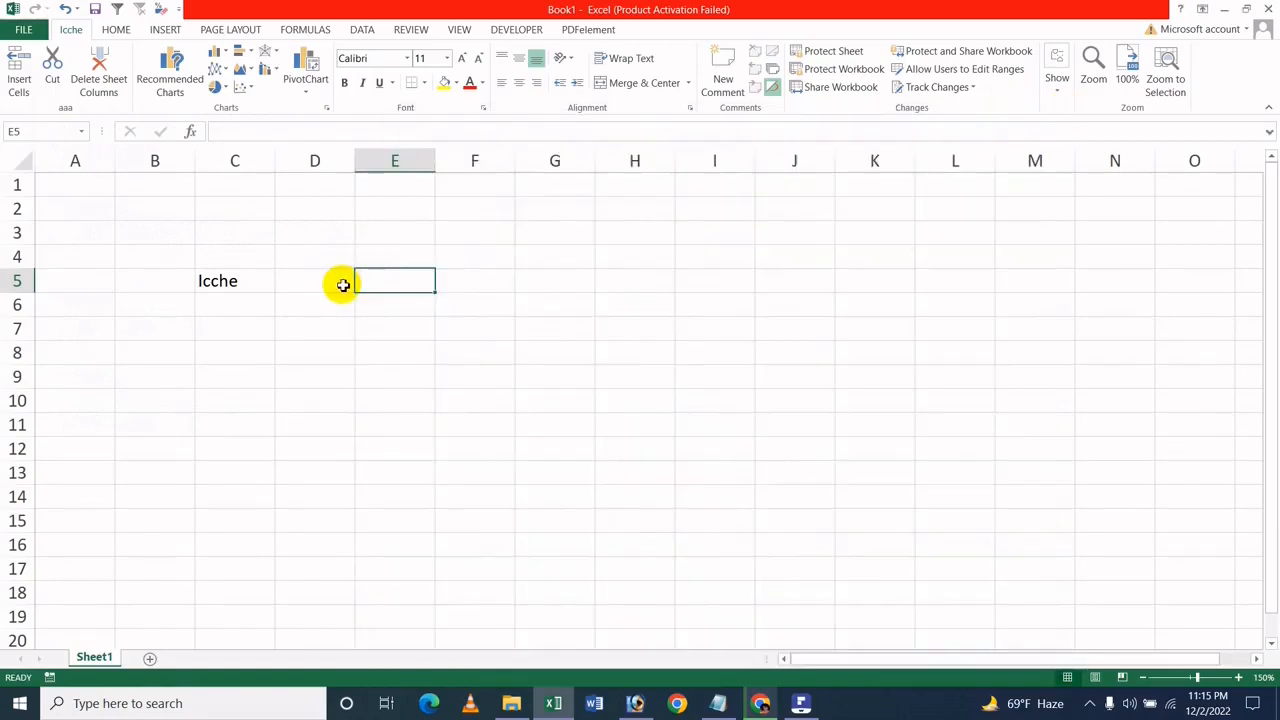
# Clear the text from cell C5 and enter the headers Items in C5 and Qty in D5
pyautogui.click(259, 286)
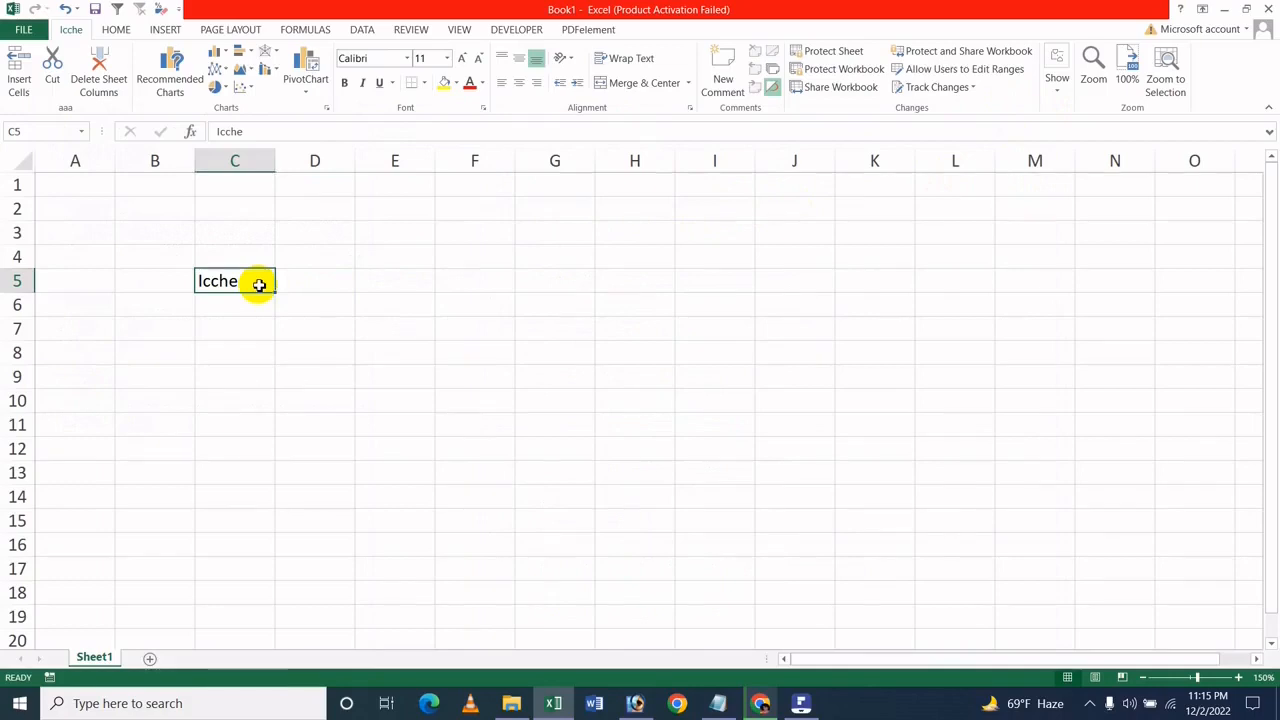
pyautogui.press('Delete')
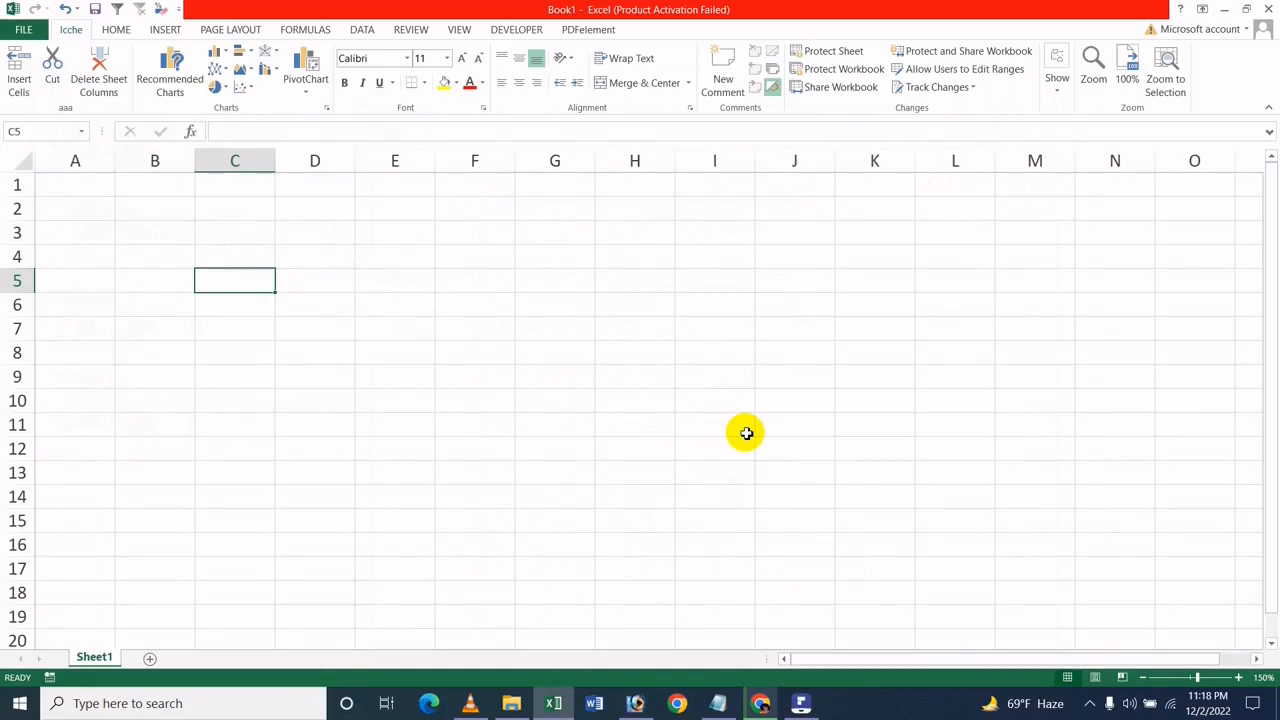
pyautogui.write('I')
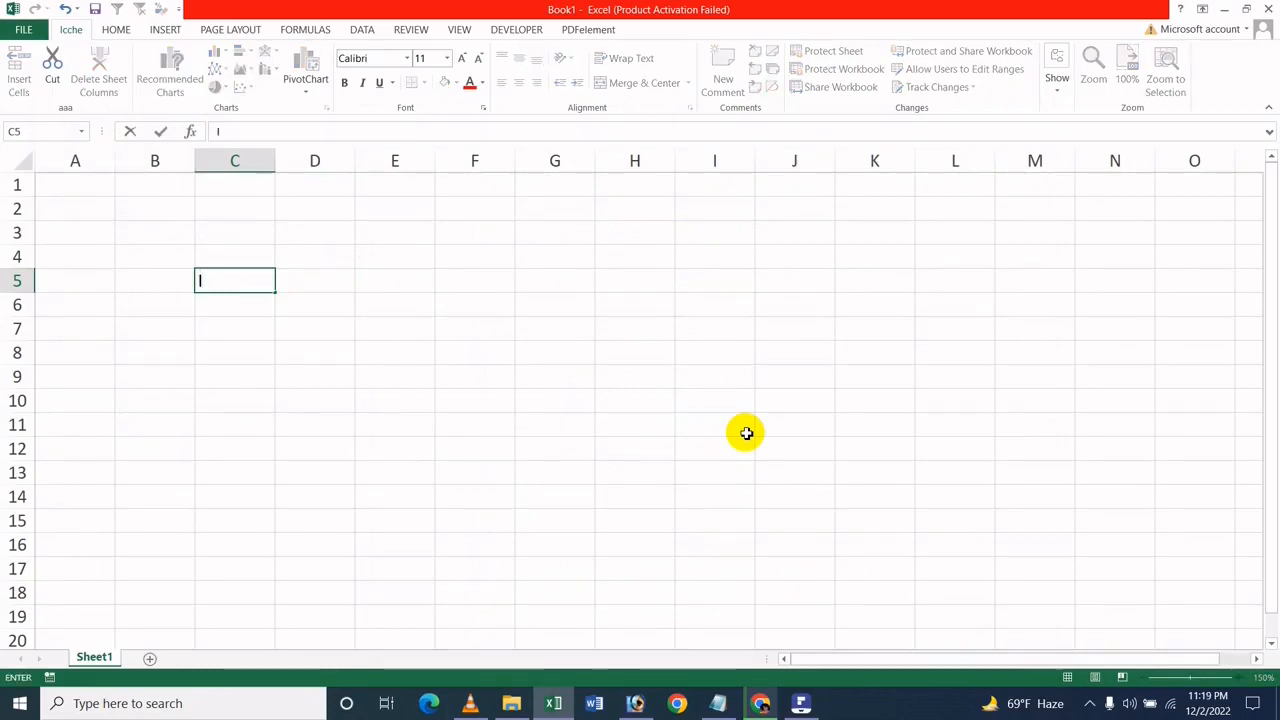
pyautogui.press('BackSpace')
pyautogui.write('Items')
pyautogui.press('Tab')
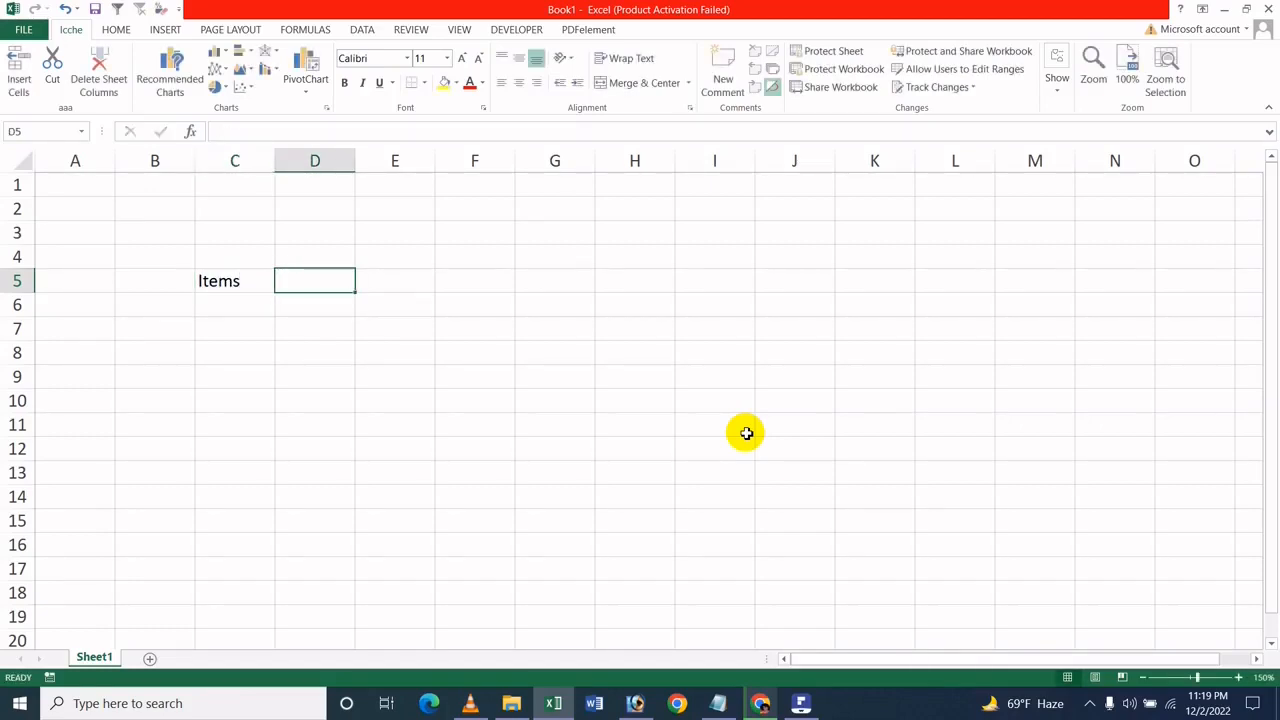
pyautogui.write('Qty')
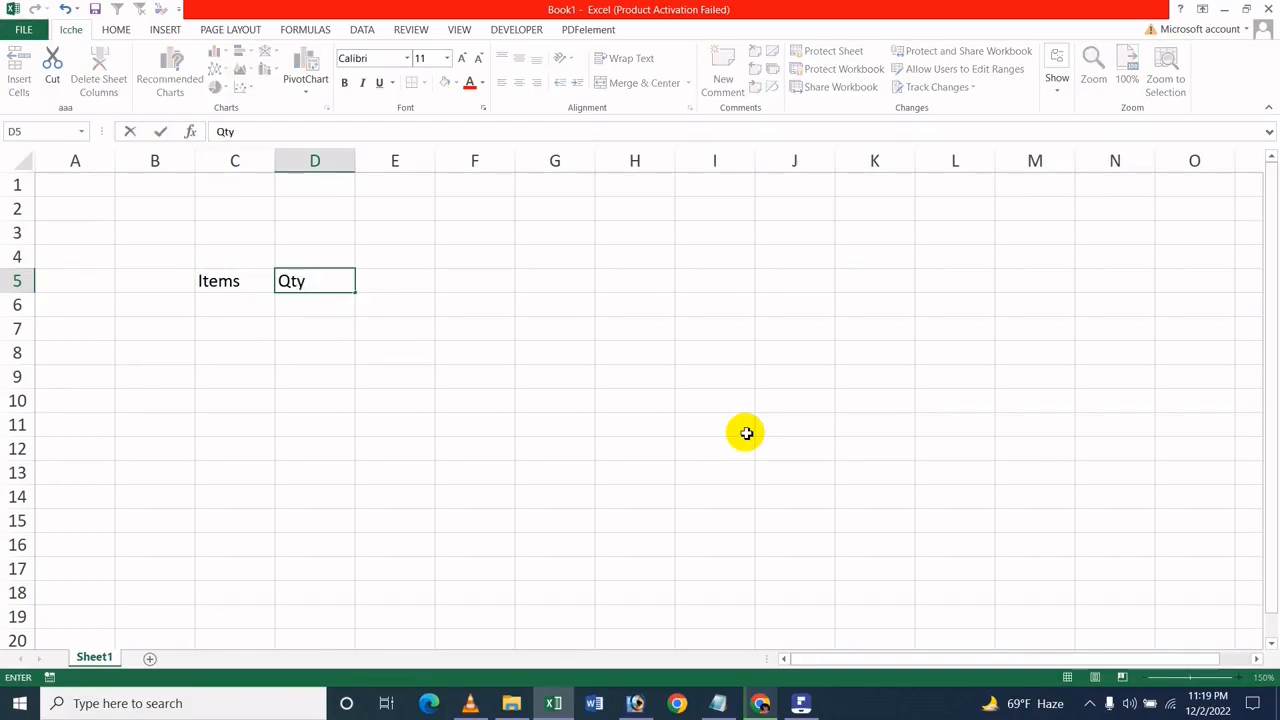
pyautogui.press('Return')
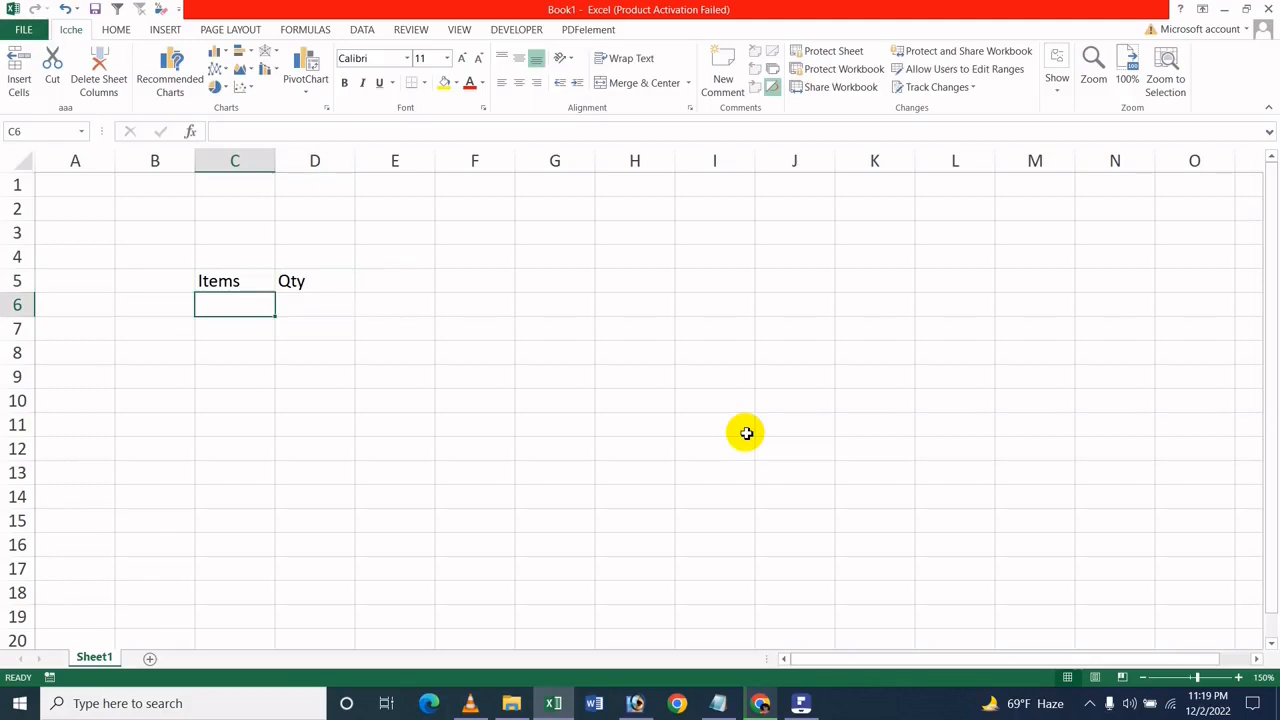
# Enter the item names Keyboard in C6 and Moues in C7 under the Items header
pyautogui.write('Key')
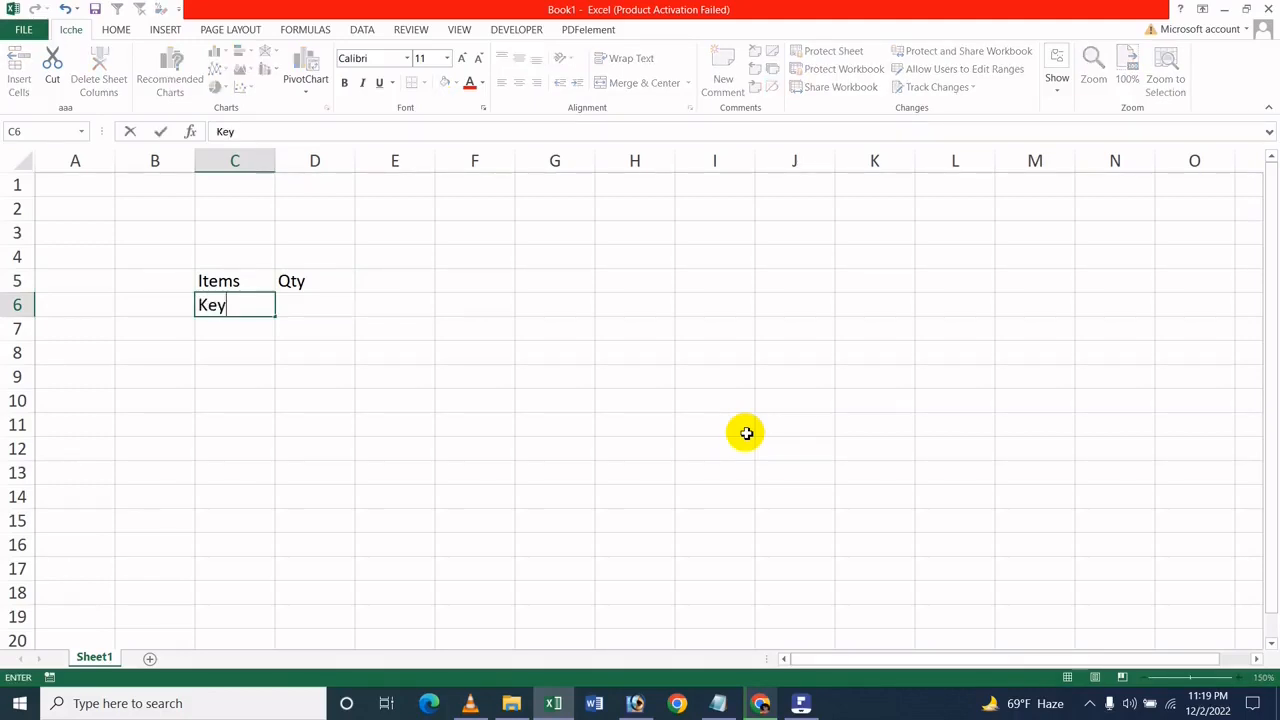
pyautogui.write('board')
pyautogui.press('Tab')
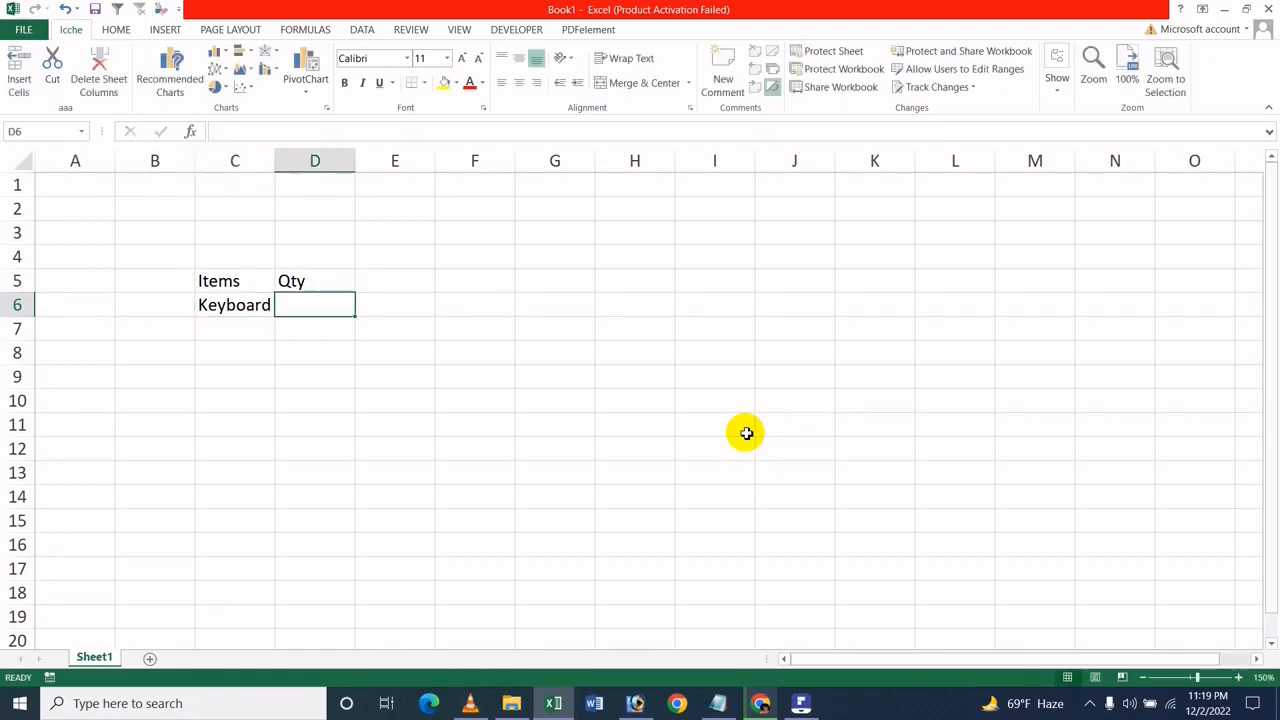
pyautogui.press('Down')
pyautogui.press('Left')
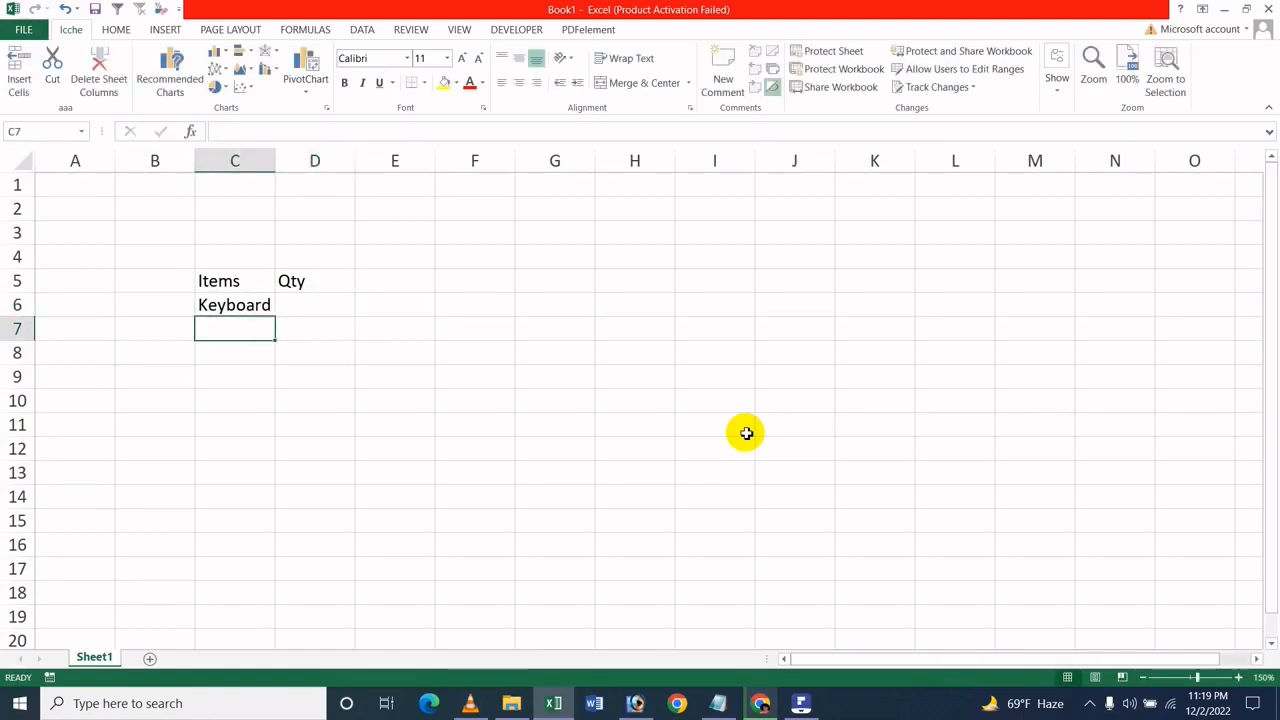
pyautogui.write('Moues')
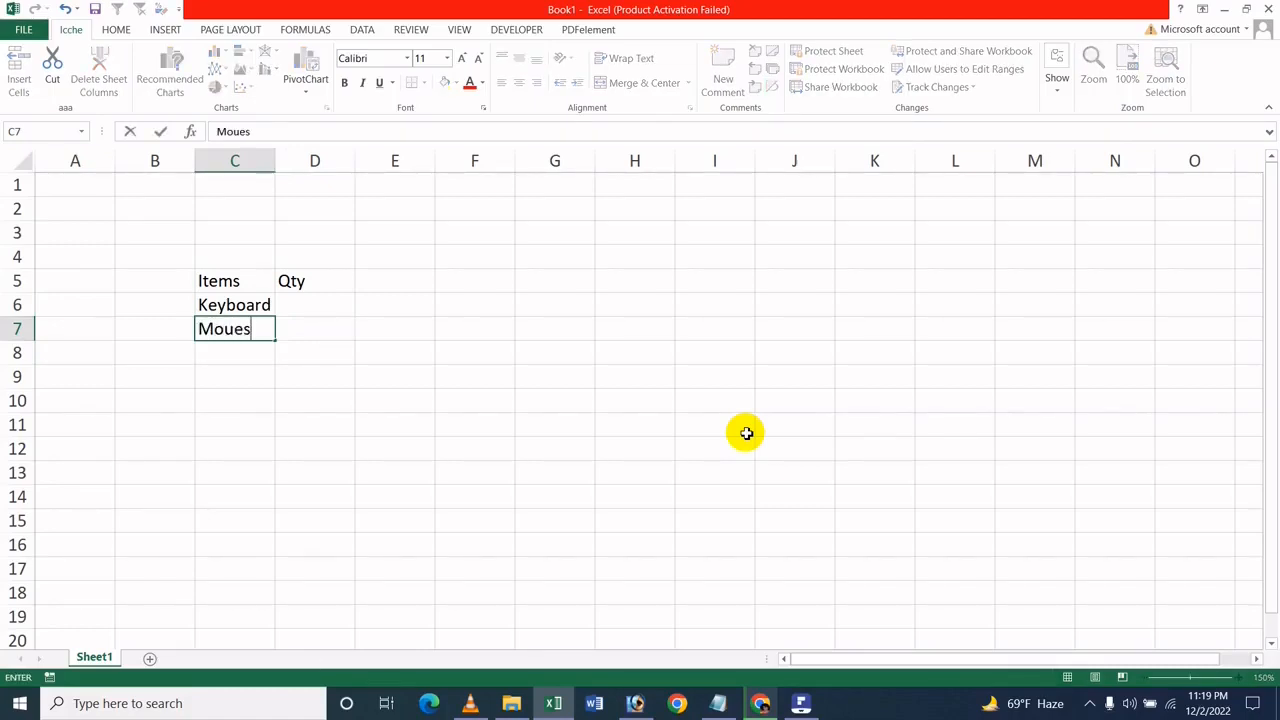
pyautogui.press('Tab')
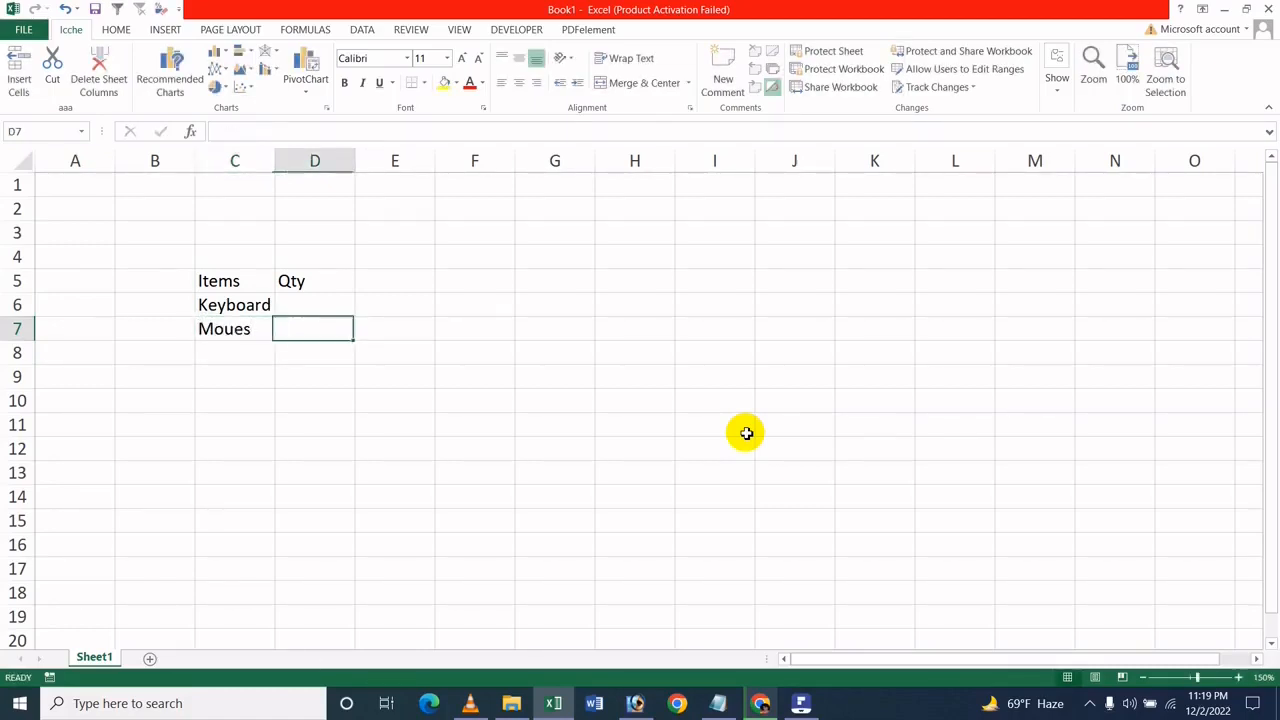
# Enter the quantities 50000 in D6 and 200000 in D7 under the Qty header
pyautogui.press('Up')
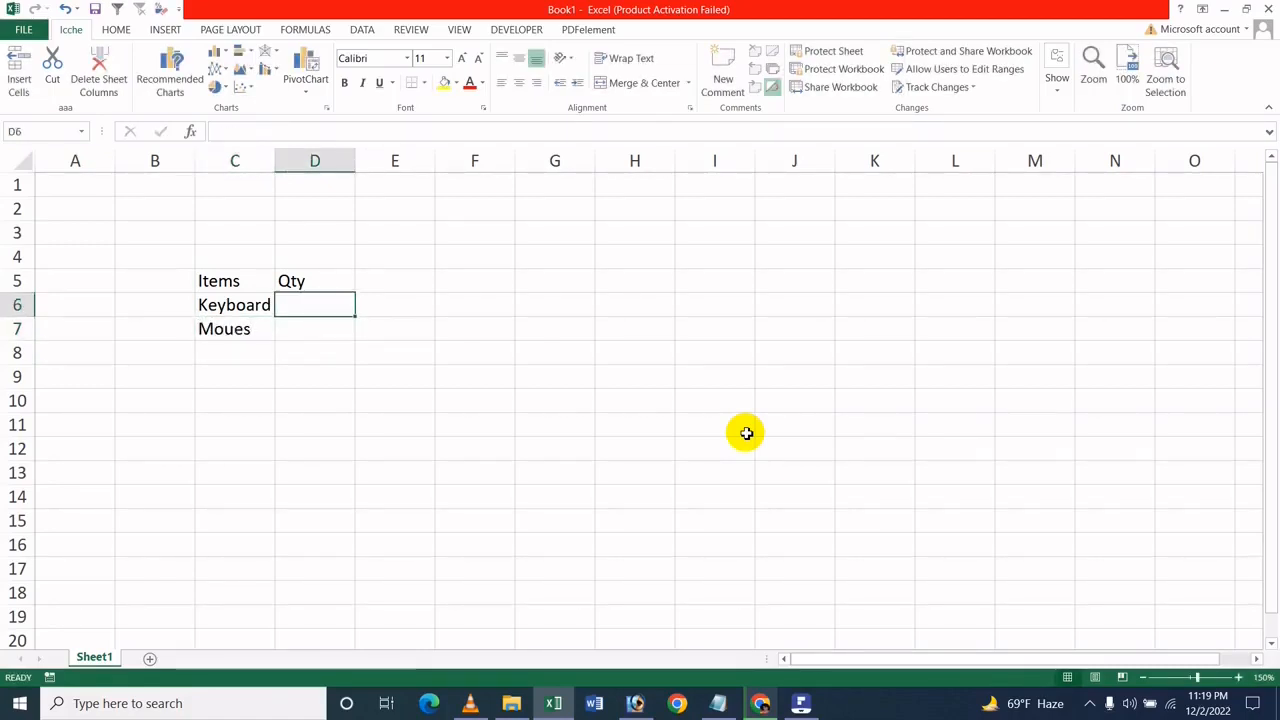
pyautogui.write('5000')
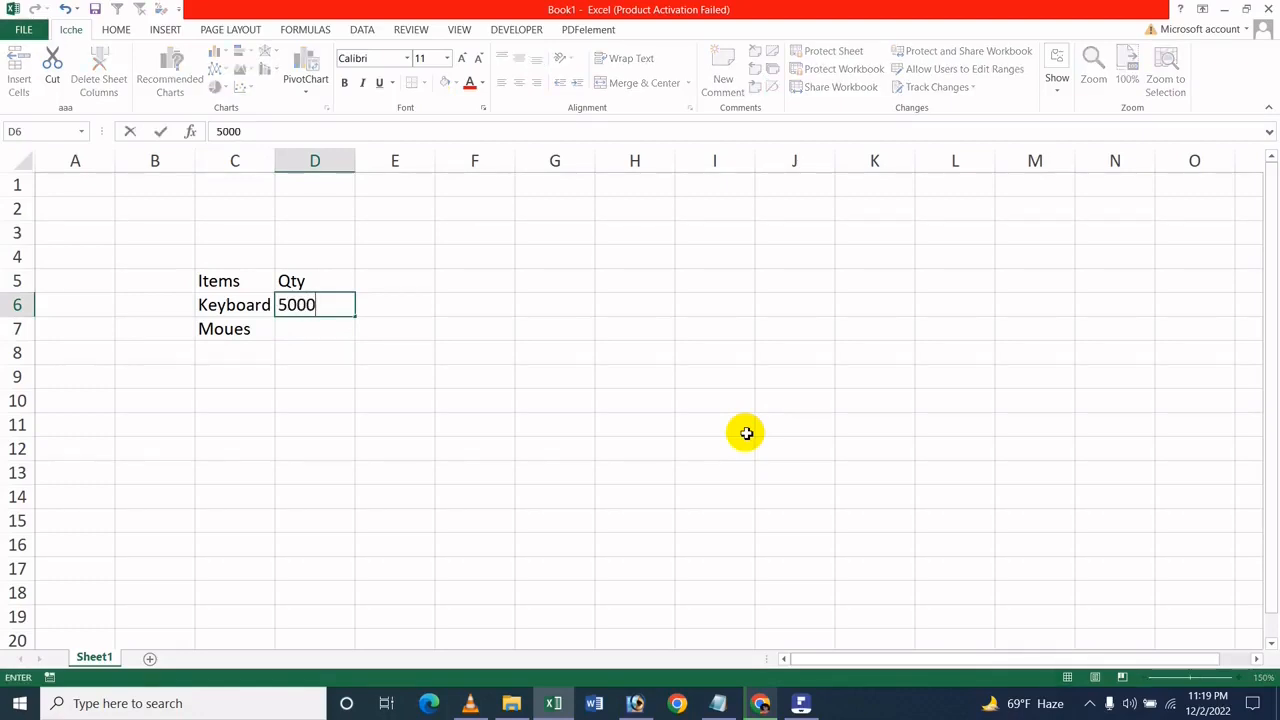
pyautogui.press('Return')
pyautogui.press('Return')
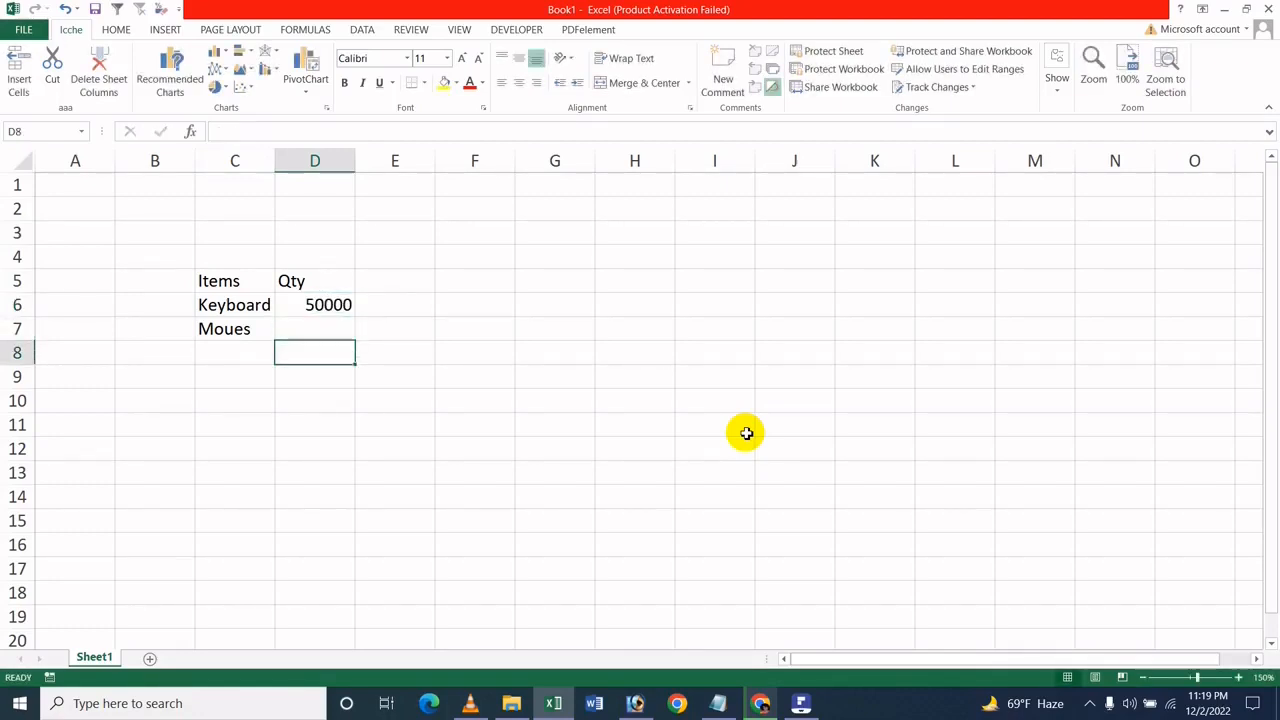
pyautogui.press('Up')
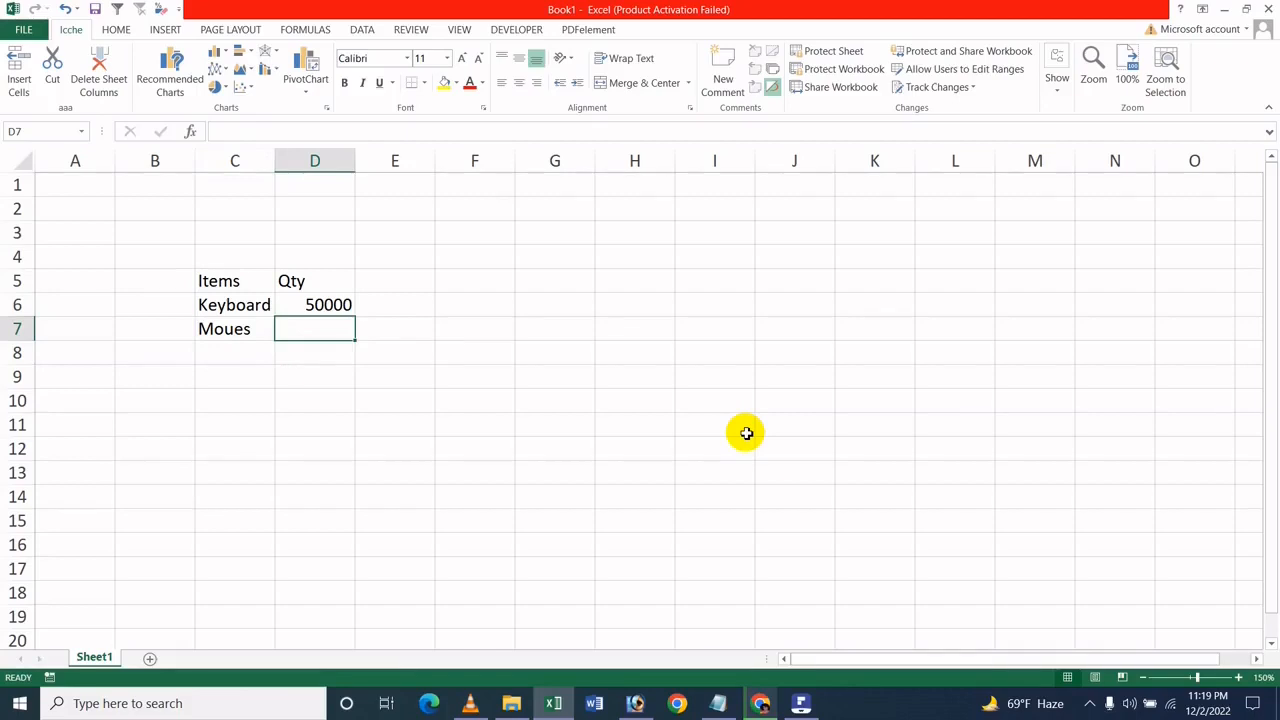
pyautogui.write('200000')
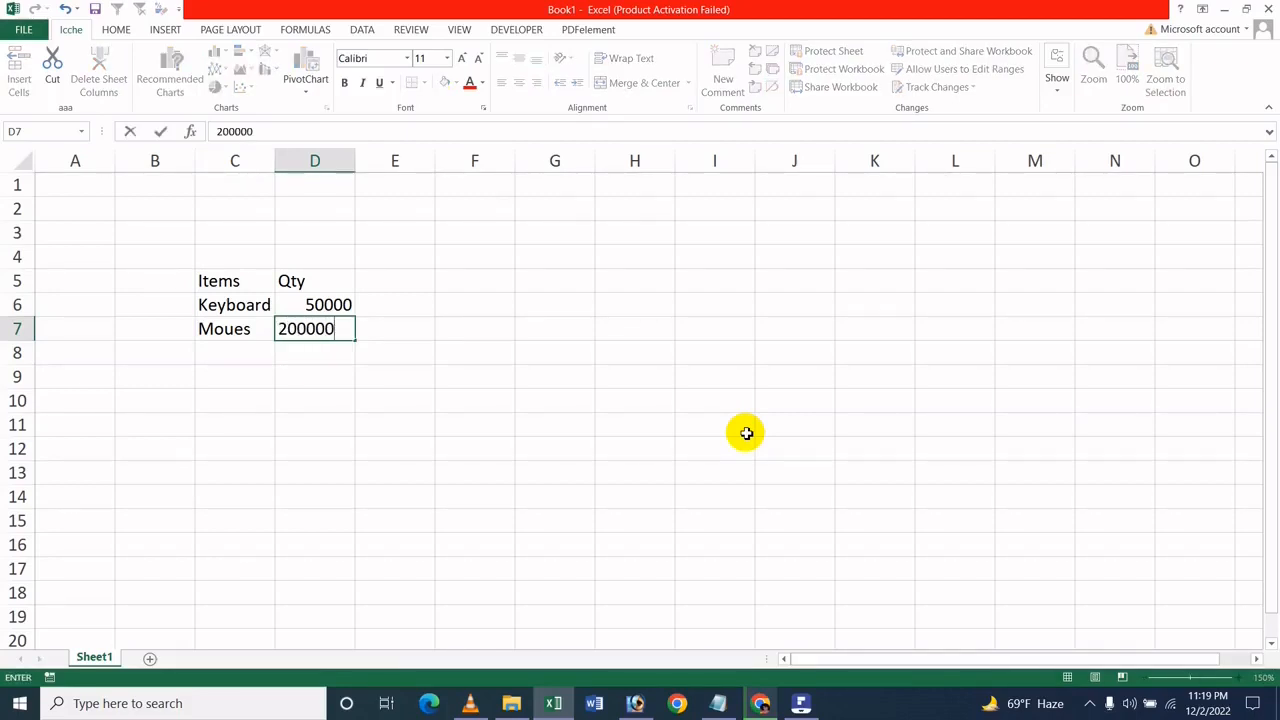
pyautogui.press('Return')
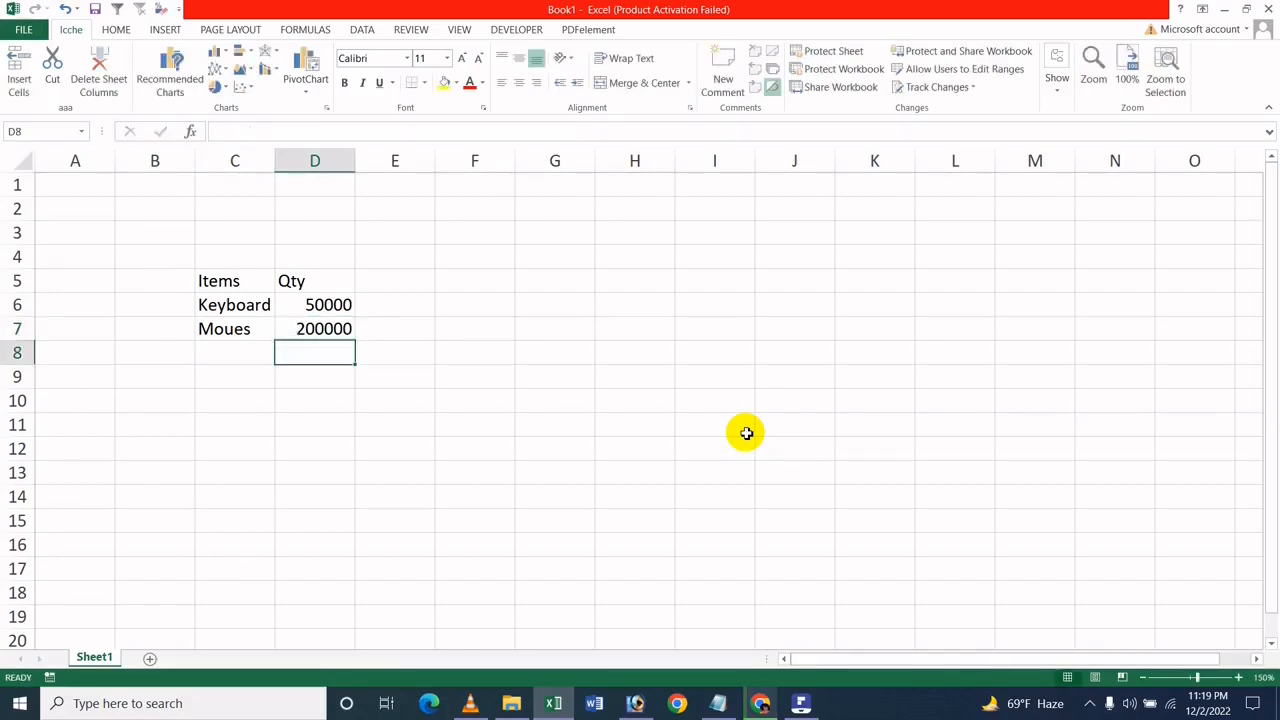
# Correct the Moues quantity in cell D7 to 20000
pyautogui.click(320, 324)
pyautogui.press('Return')
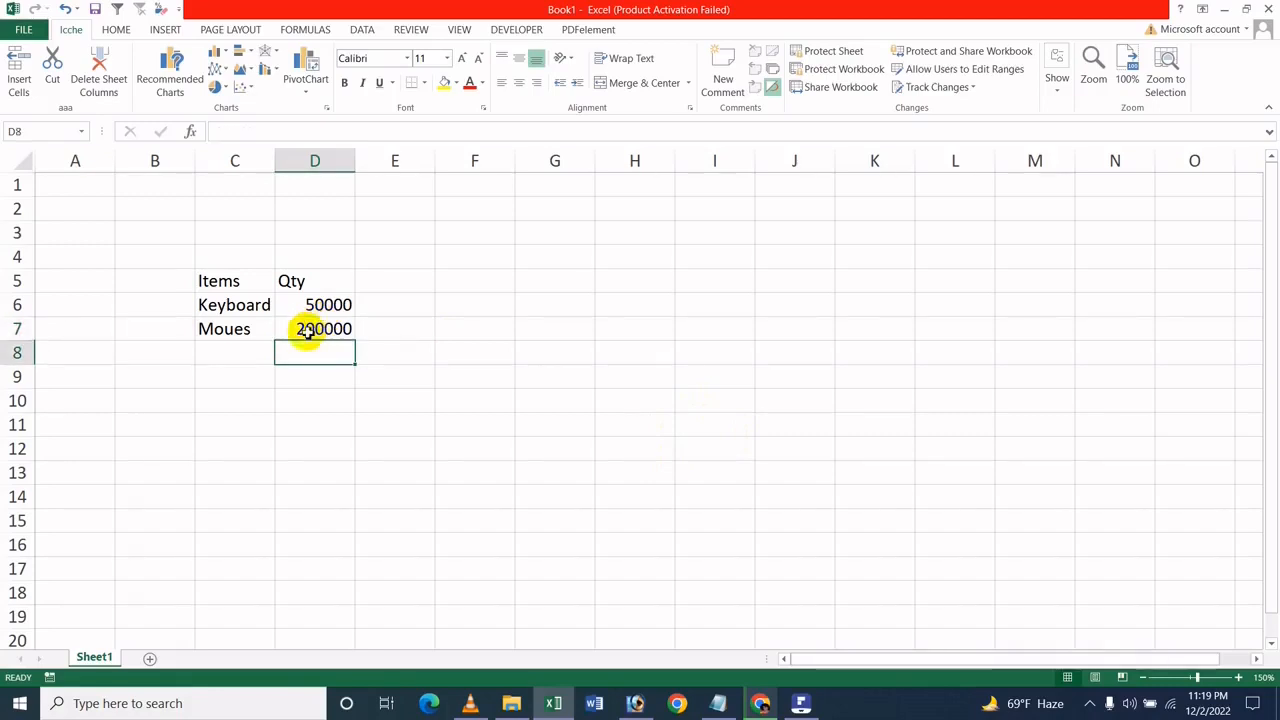
pyautogui.click(308, 328)
pyautogui.click(327, 134)
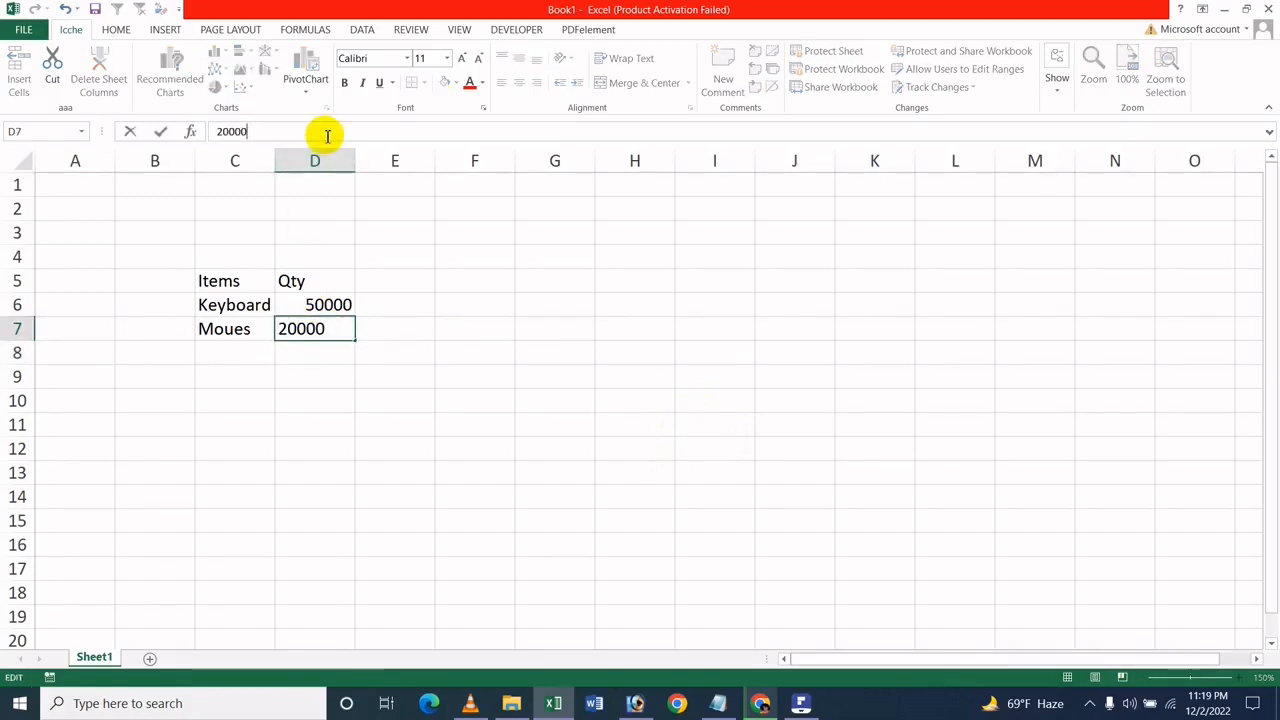
pyautogui.press('Return')
pyautogui.click(460, 352)
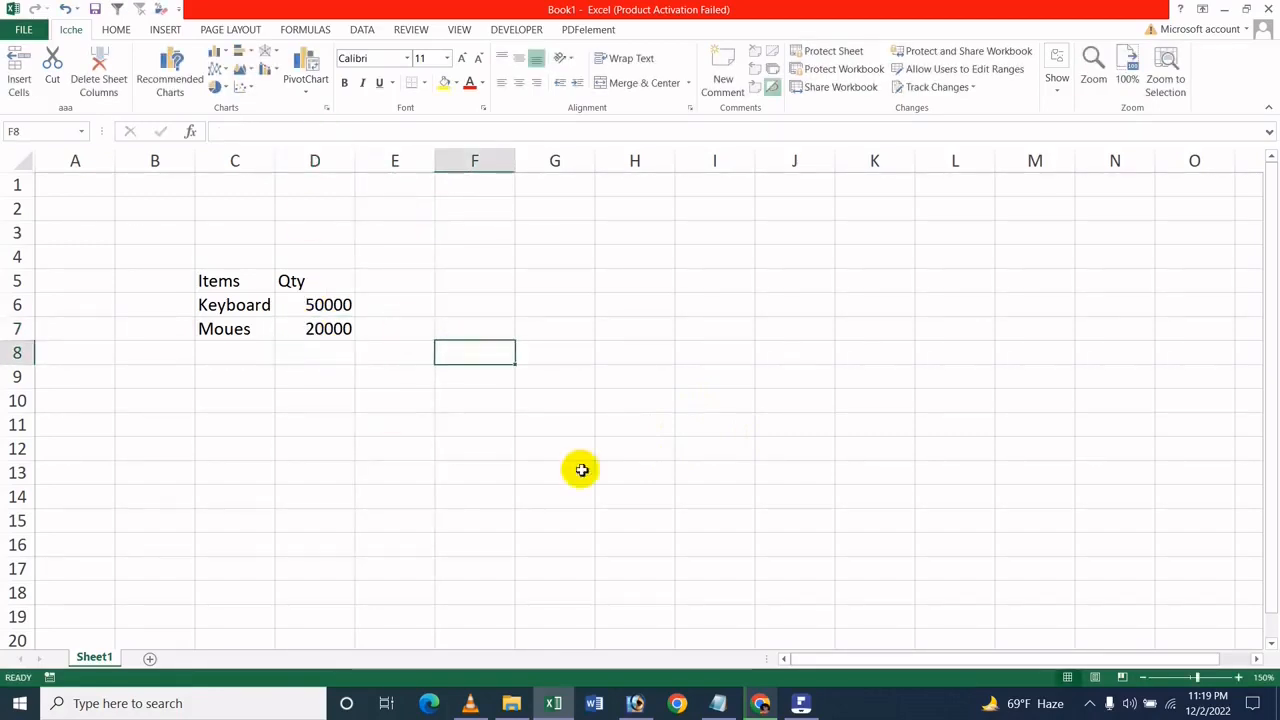
# Select the table C5:D7 and open its Quick Analysis options to view the formatting choices, then dismiss them
pyautogui.moveTo(410, 378); pyautogui.dragTo(429, 400)
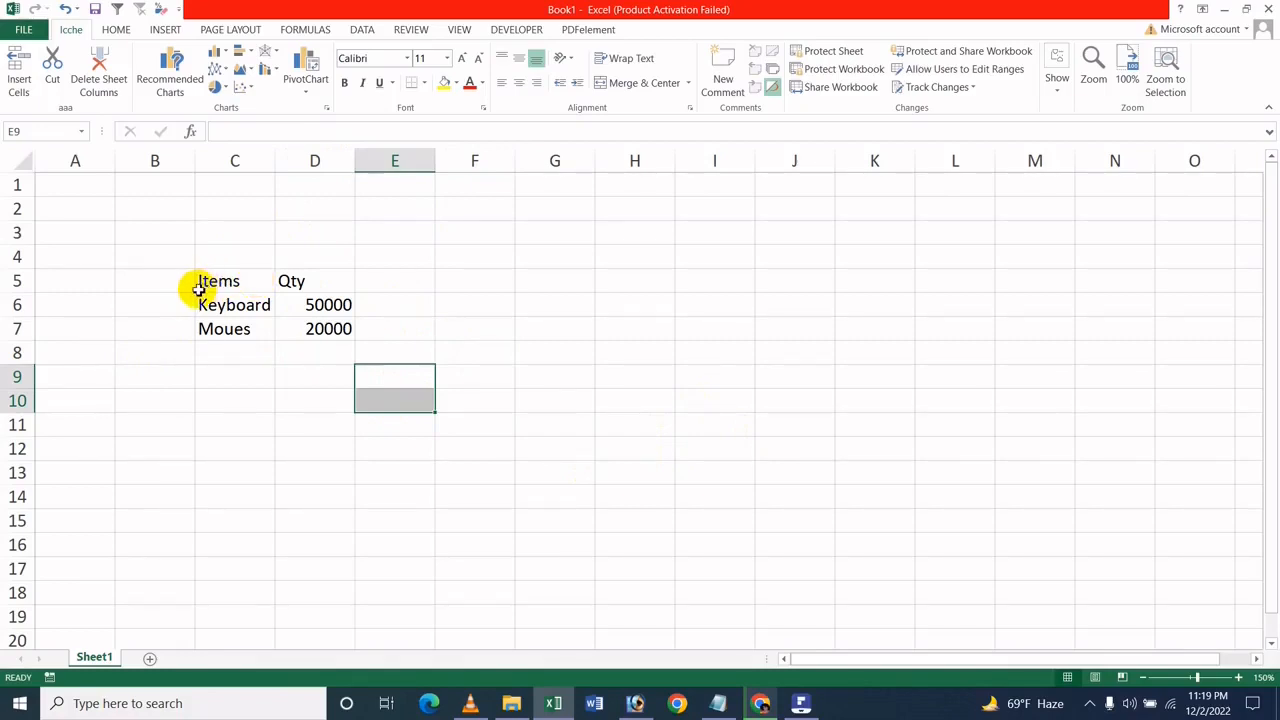
pyautogui.moveTo(241, 291); pyautogui.dragTo(340, 330)
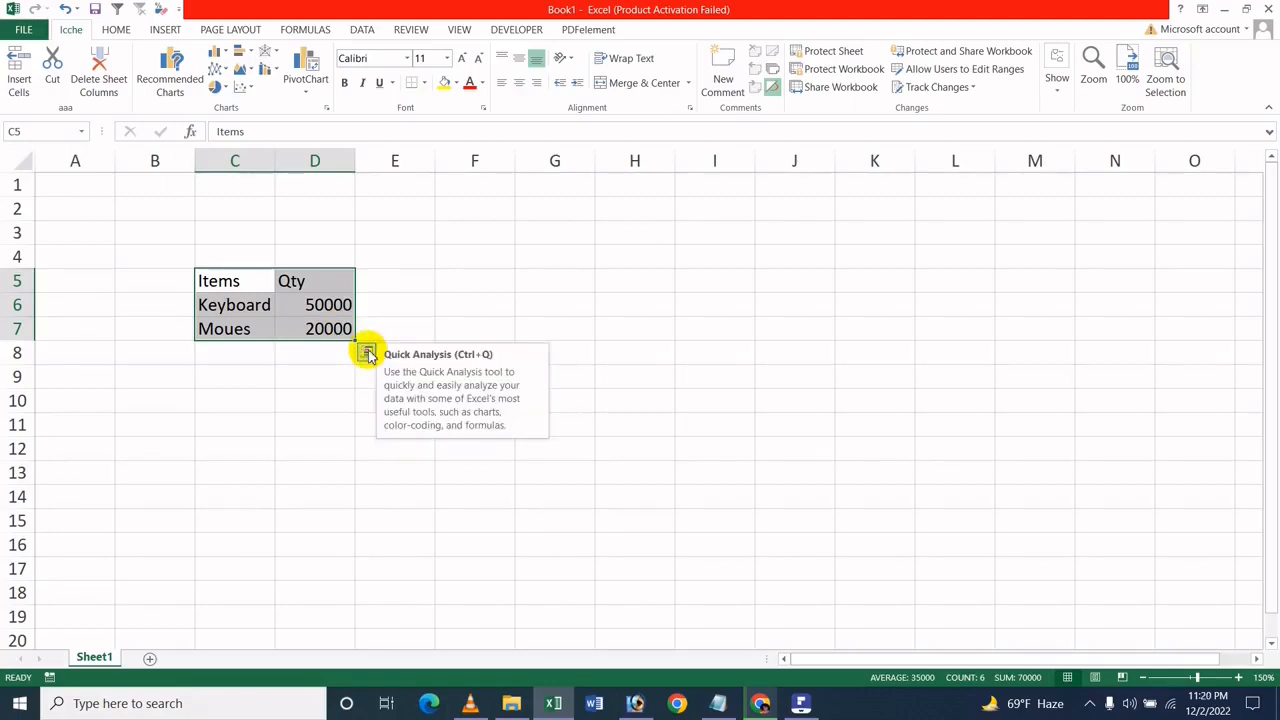
pyautogui.click(367, 354)
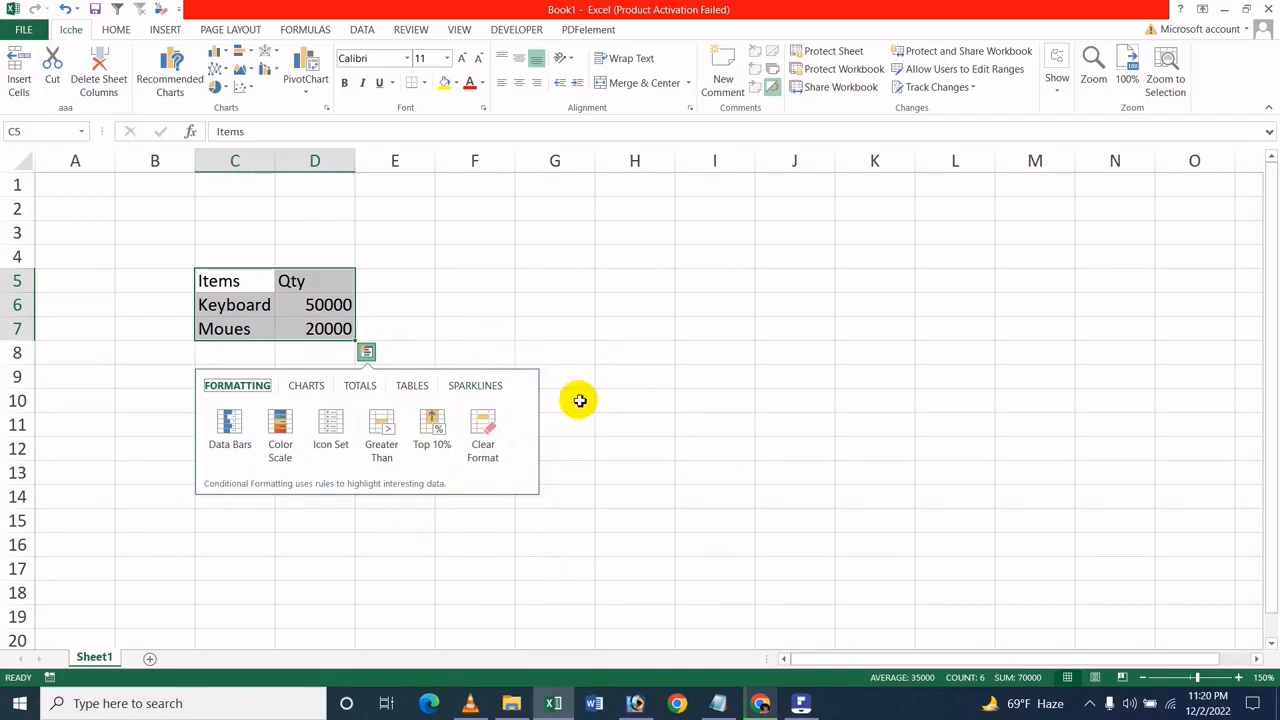
pyautogui.click(612, 352)
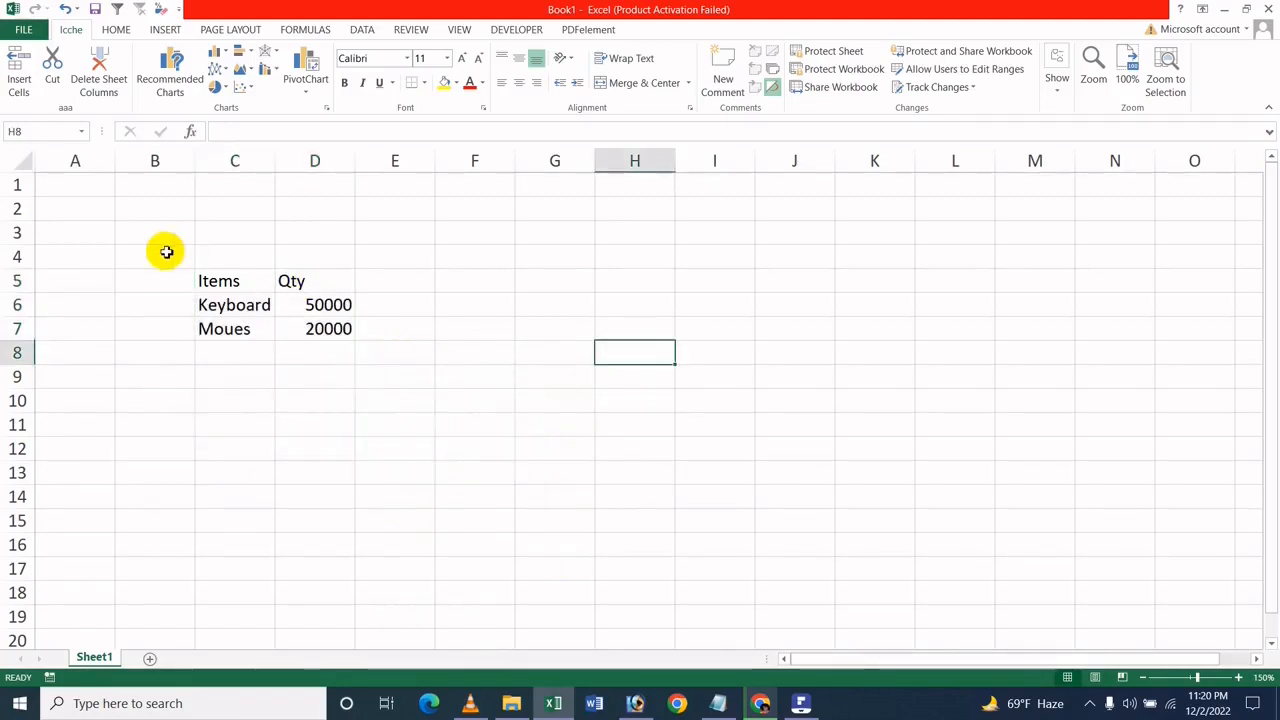
# Tick Show Mini Toolbar on selection and untick Show Quick Analysis options on selection in the general Excel options, and apply
pyautogui.click(15, 32)
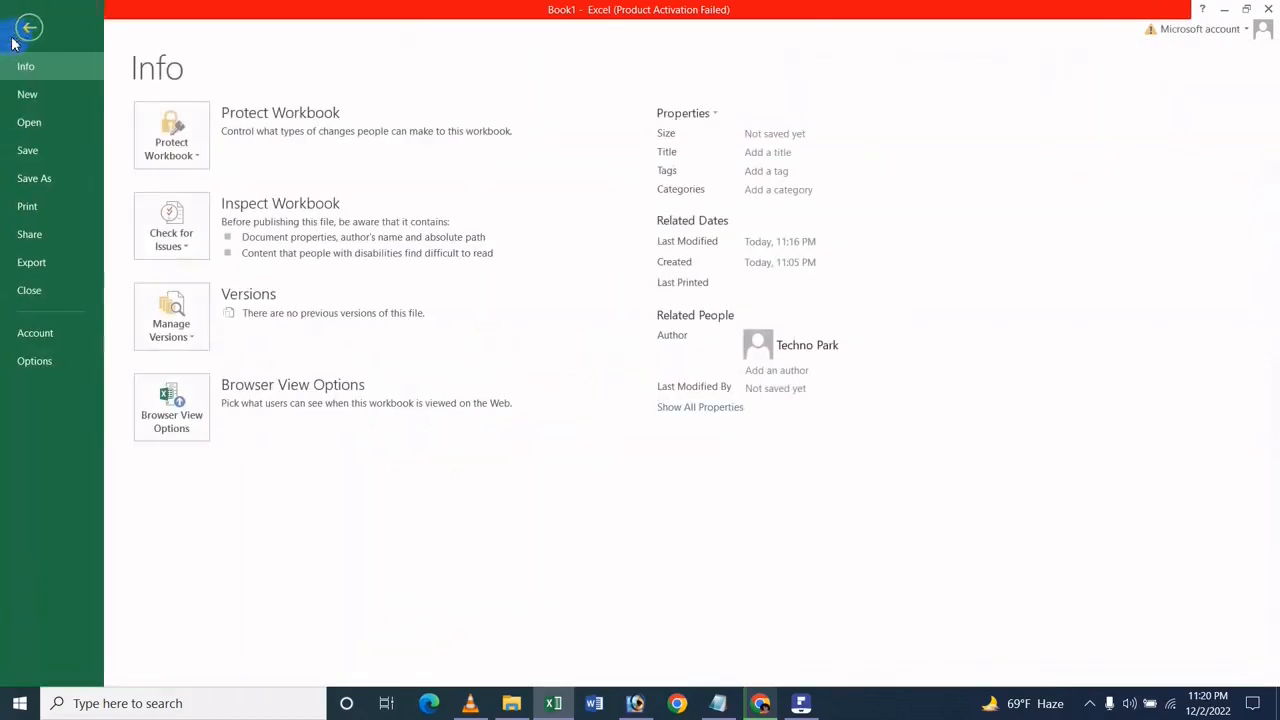
pyautogui.click(34, 362)
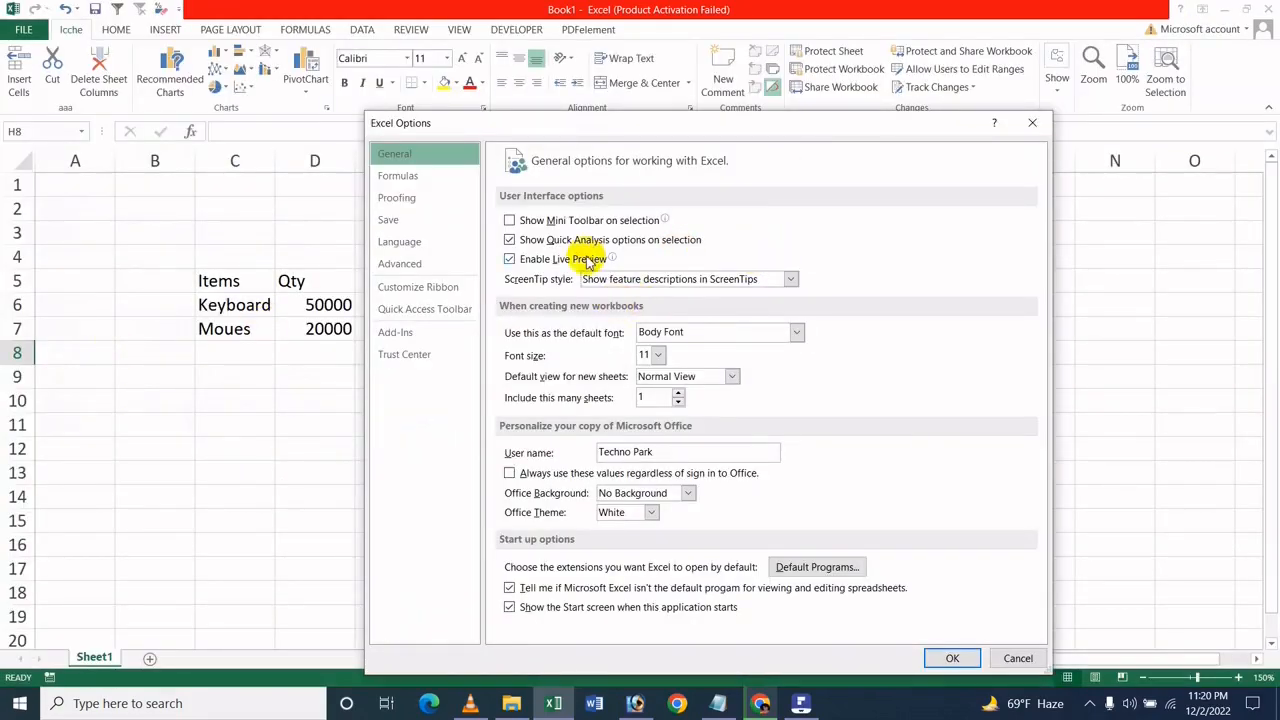
pyautogui.click(580, 222)
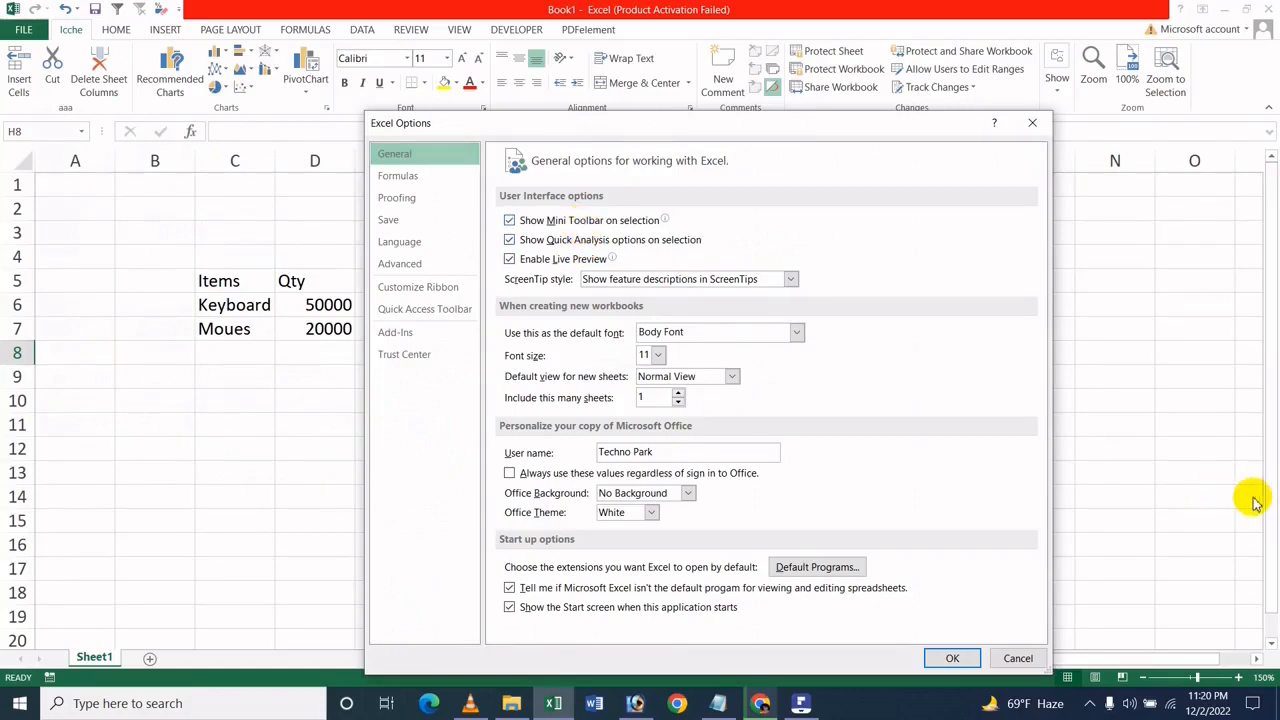
pyautogui.click(615, 245)
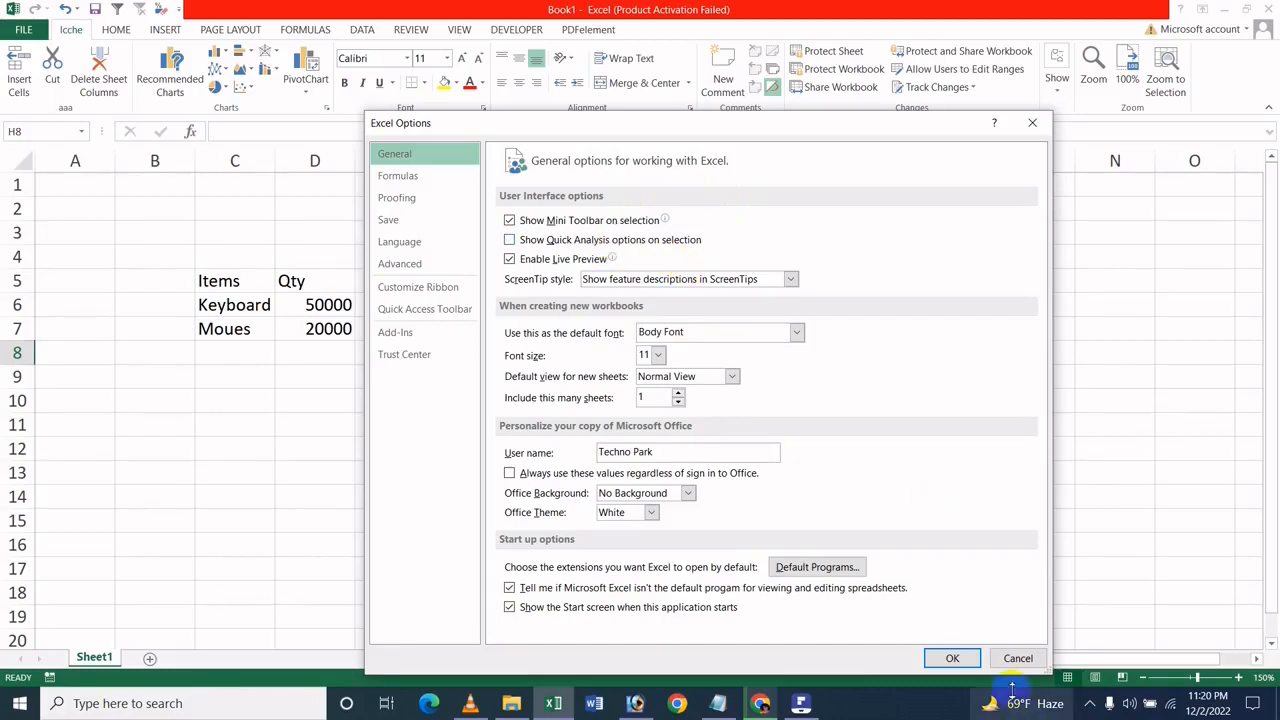
pyautogui.click(953, 658)
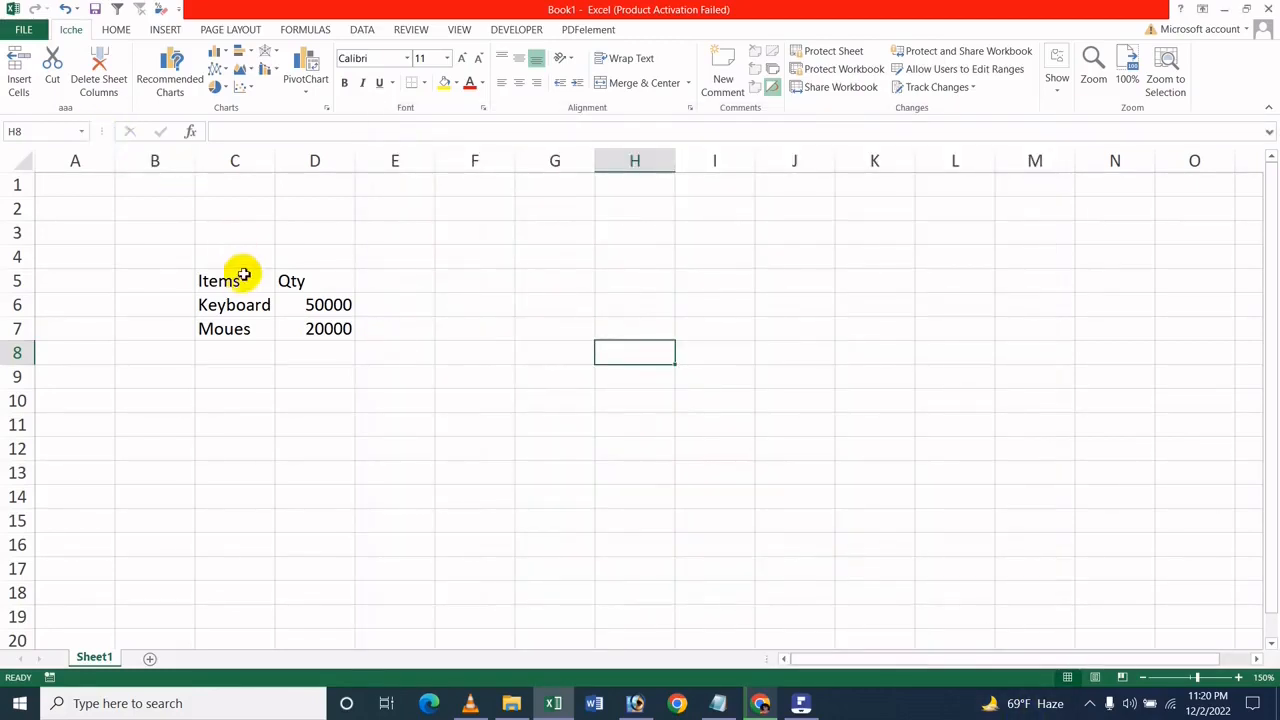
# Select the table C5:D7 again to check whether the Quick Analysis button shows up
pyautogui.moveTo(250, 283); pyautogui.dragTo(314, 329)
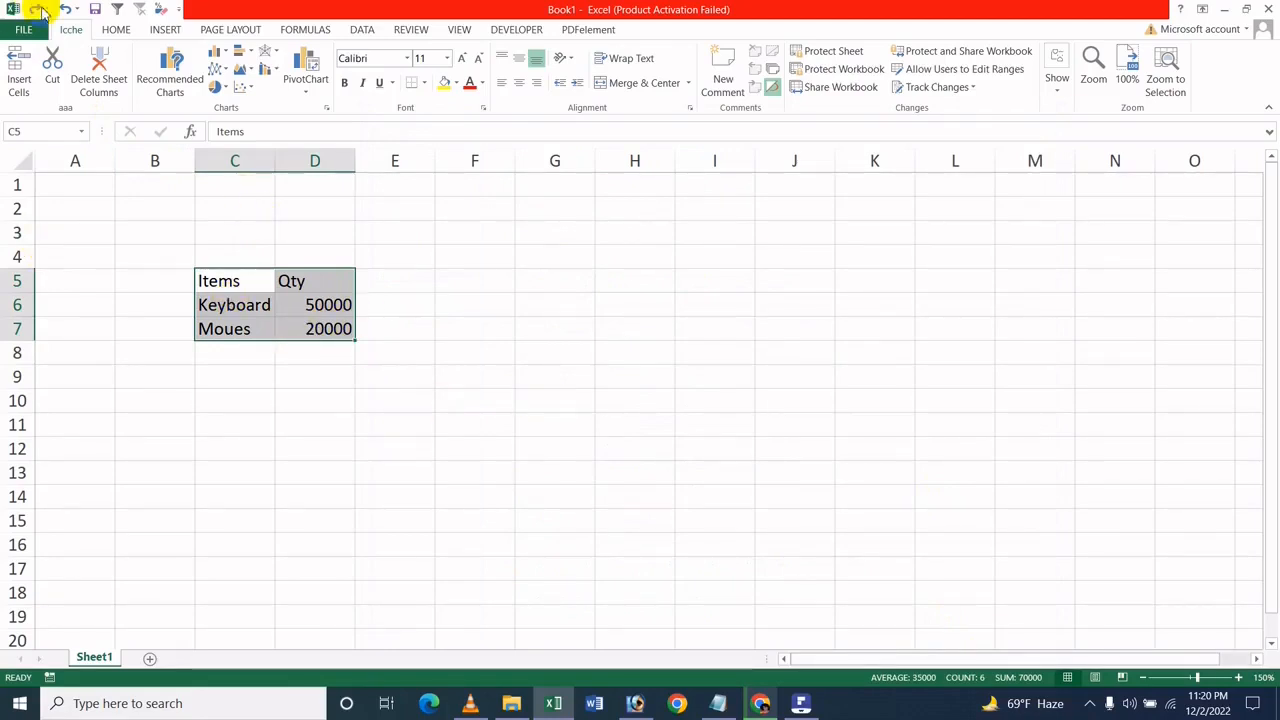
pyautogui.click(132, 275)
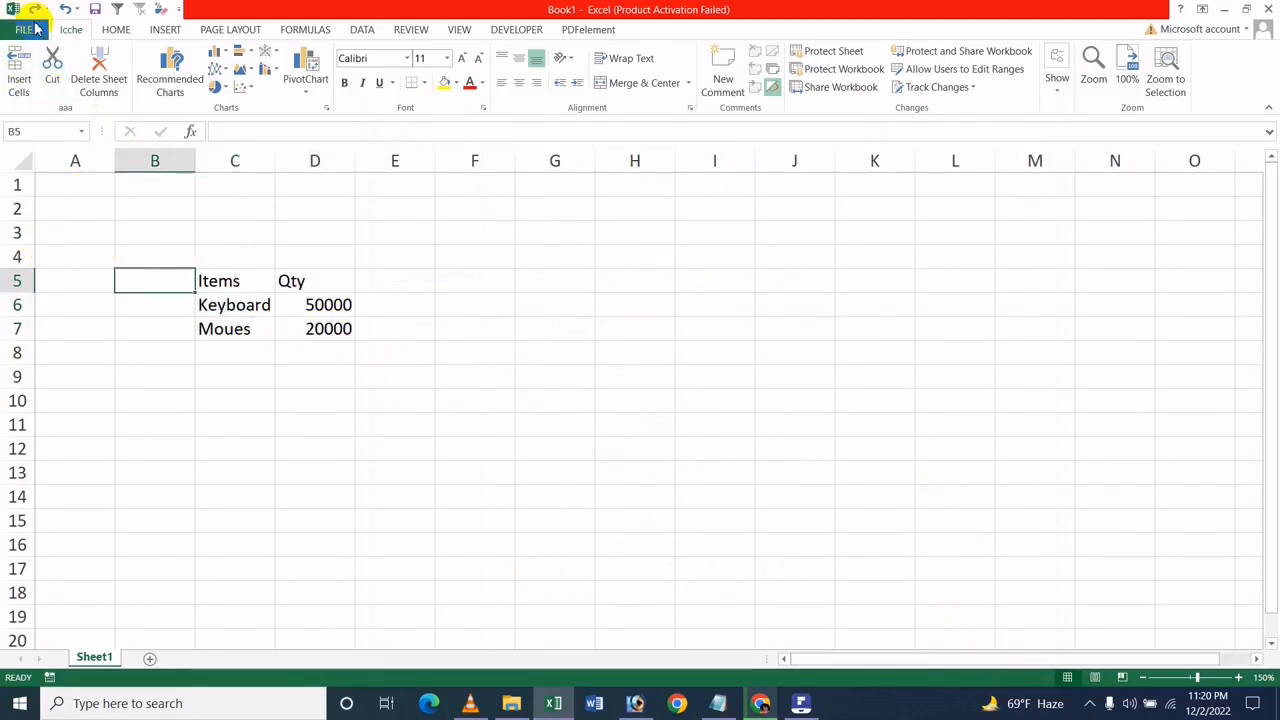
# Tick Show Quick Analysis options on selection in the general Excel options and apply
pyautogui.click(25, 29)
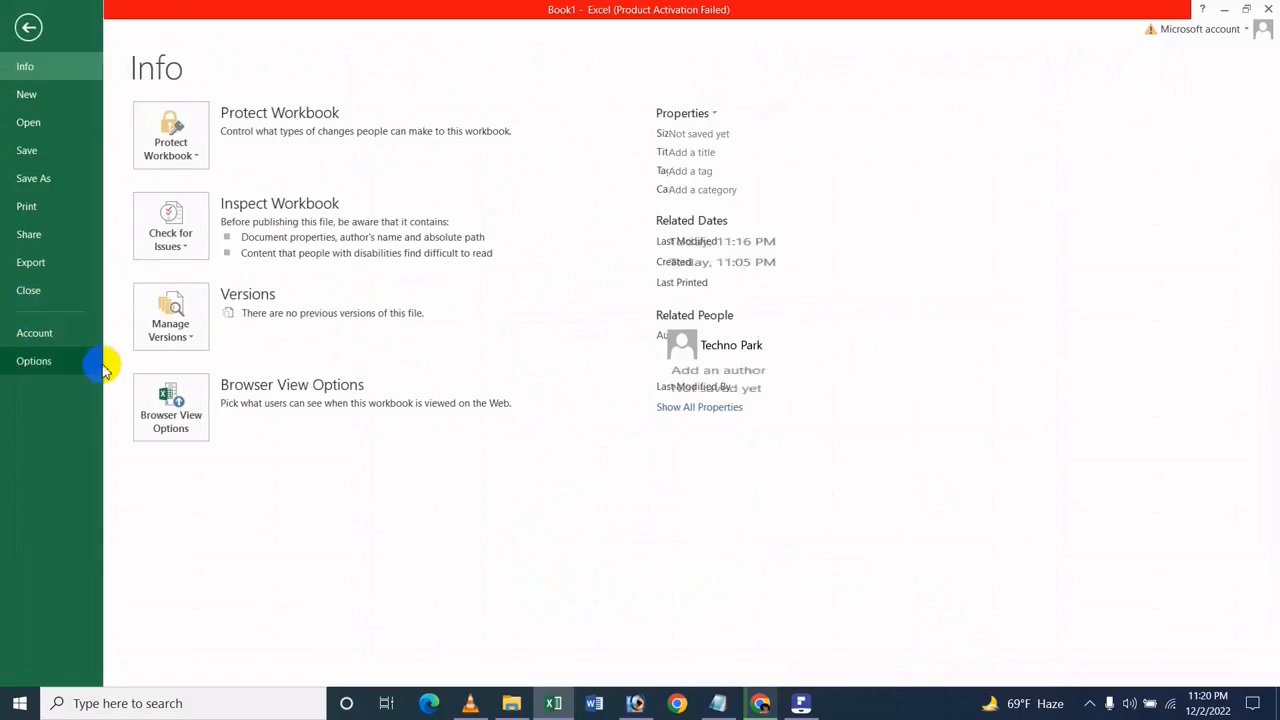
pyautogui.click(40, 362)
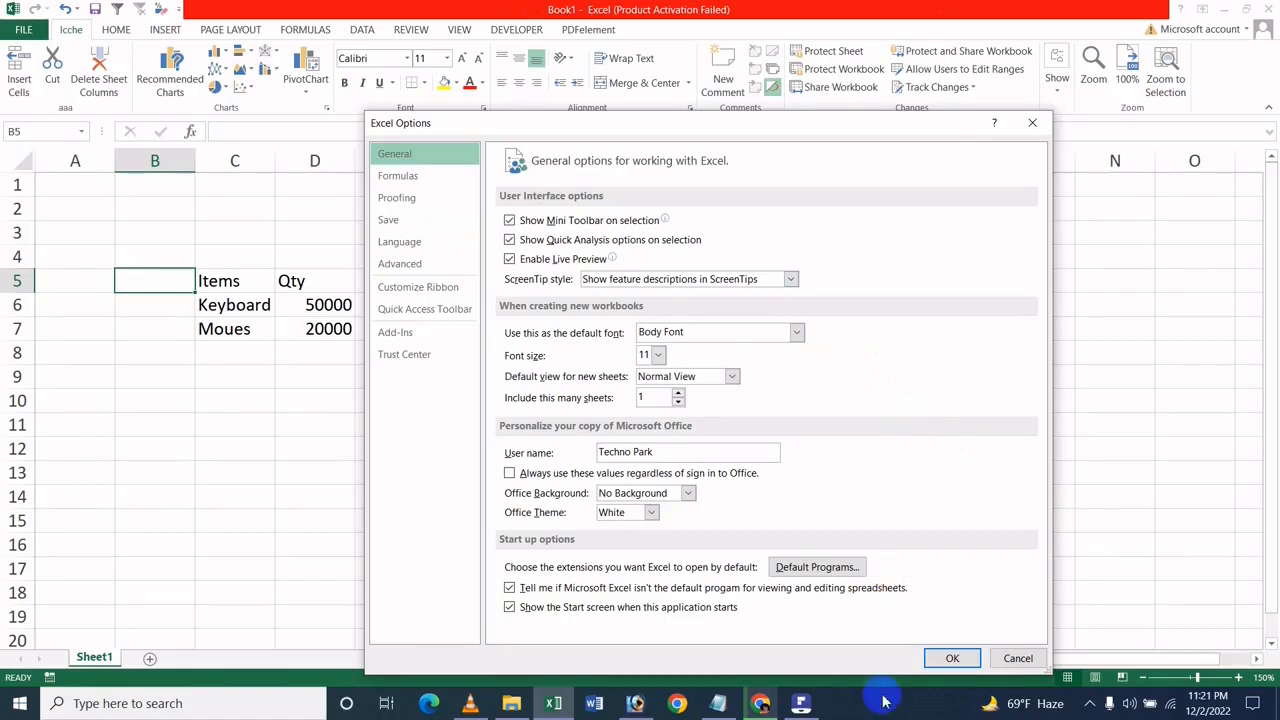
pyautogui.click(958, 658)
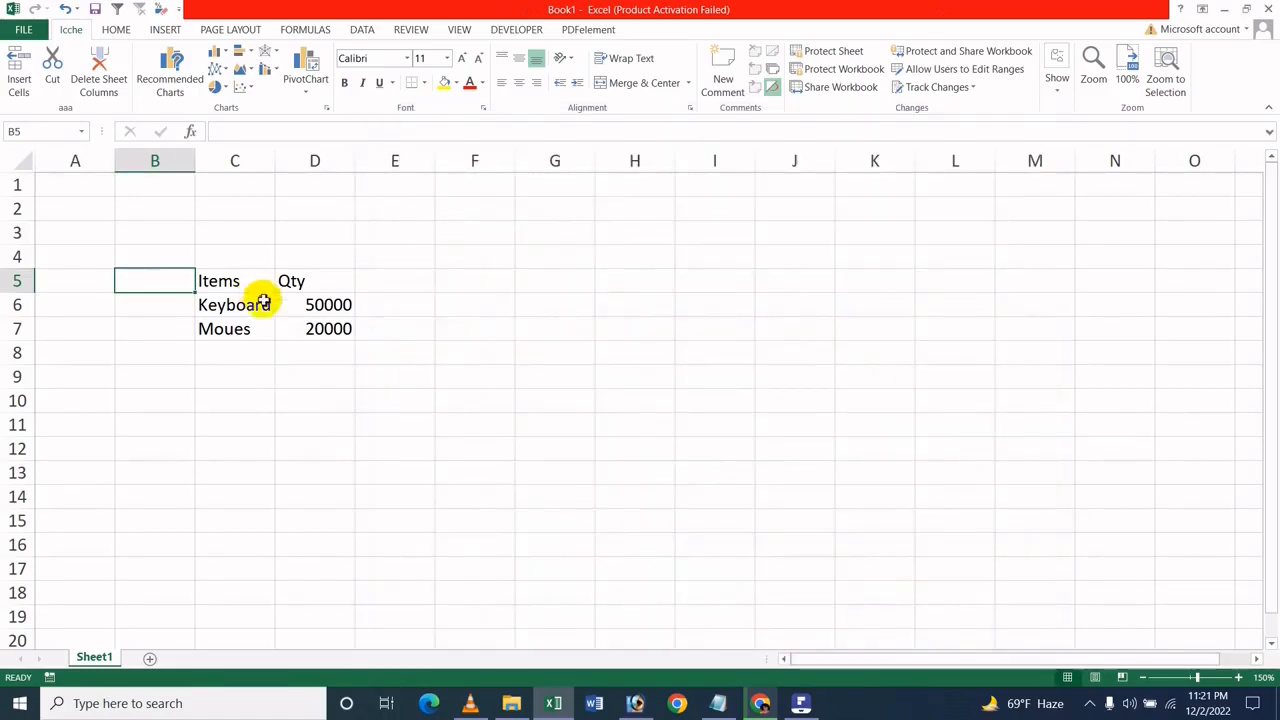
# Select the table C5:D7 and preview different fill colors on it without applying one
pyautogui.moveTo(258, 288); pyautogui.dragTo(337, 338)
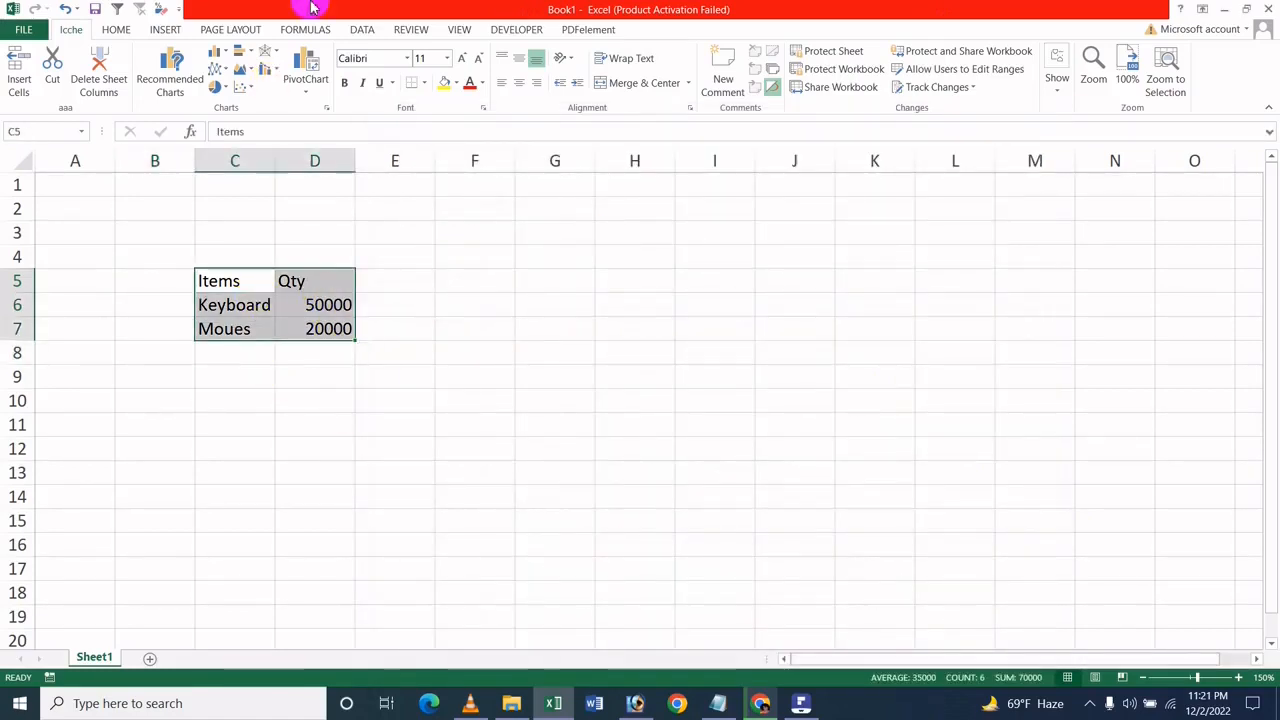
pyautogui.click(116, 29)
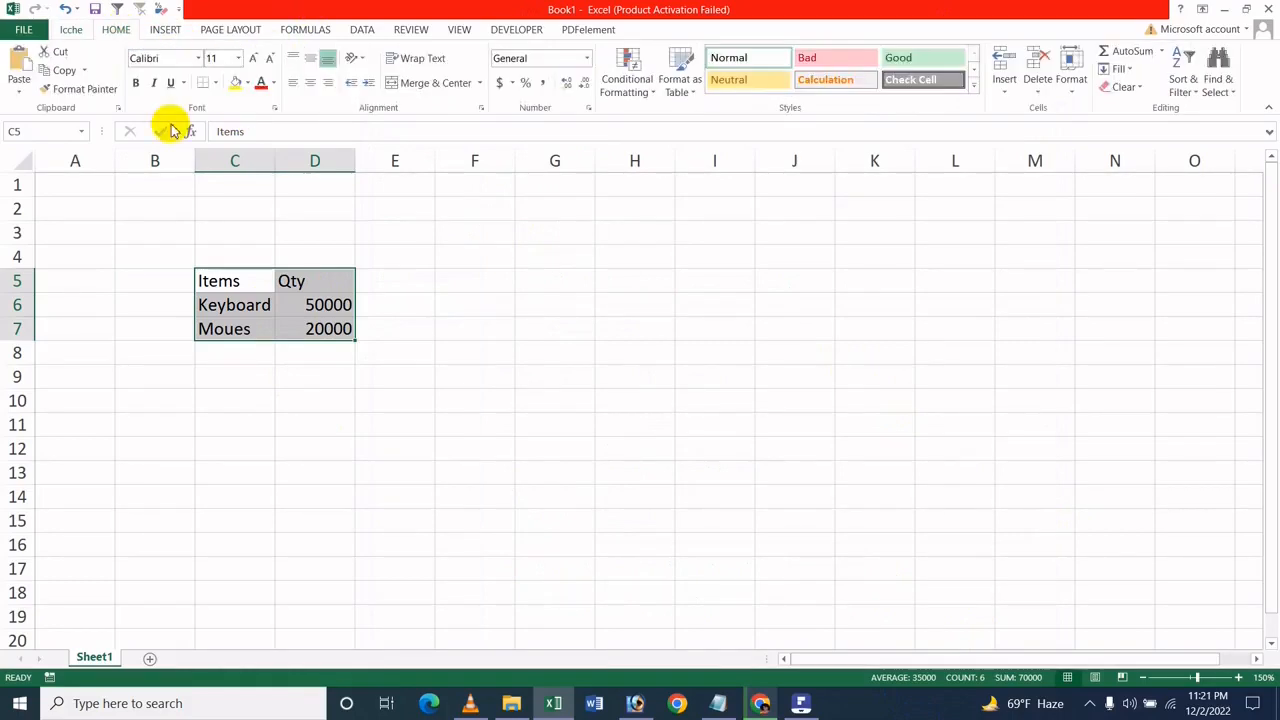
pyautogui.click(249, 83)
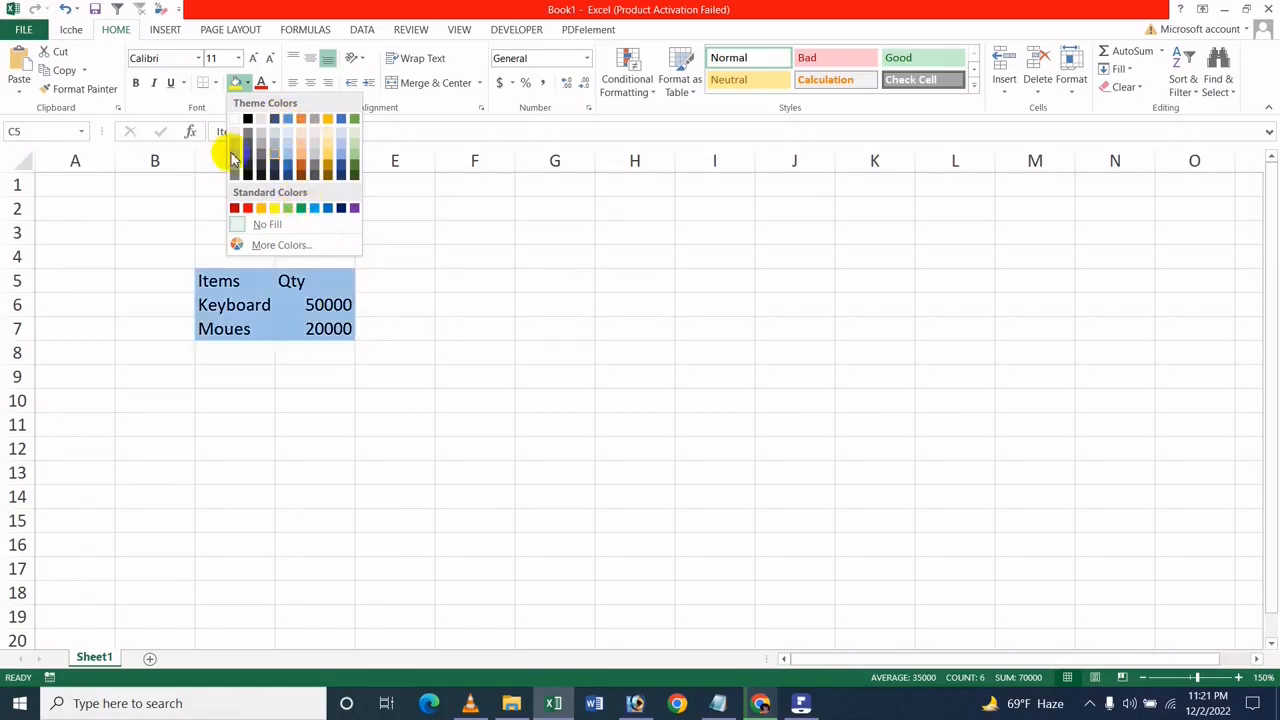
# Untick Enable Live Preview in the general Excel options and apply the change
pyautogui.click(30, 29)
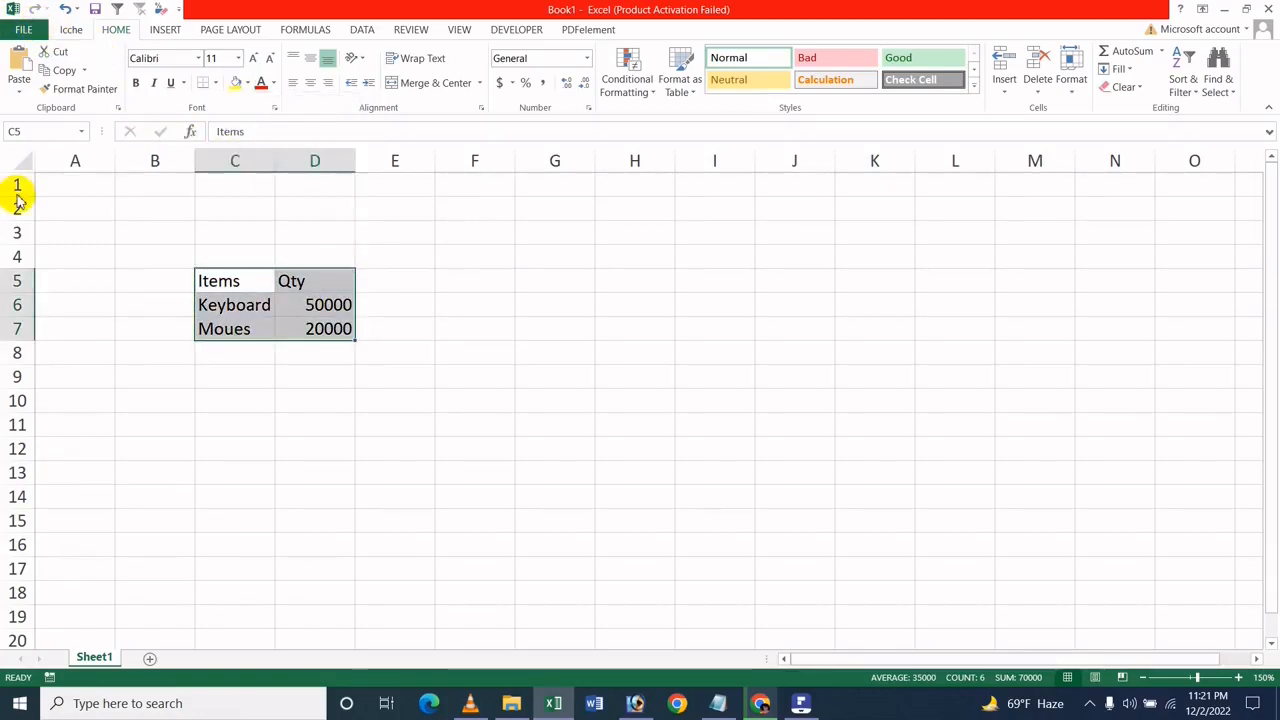
pyautogui.click(46, 368)
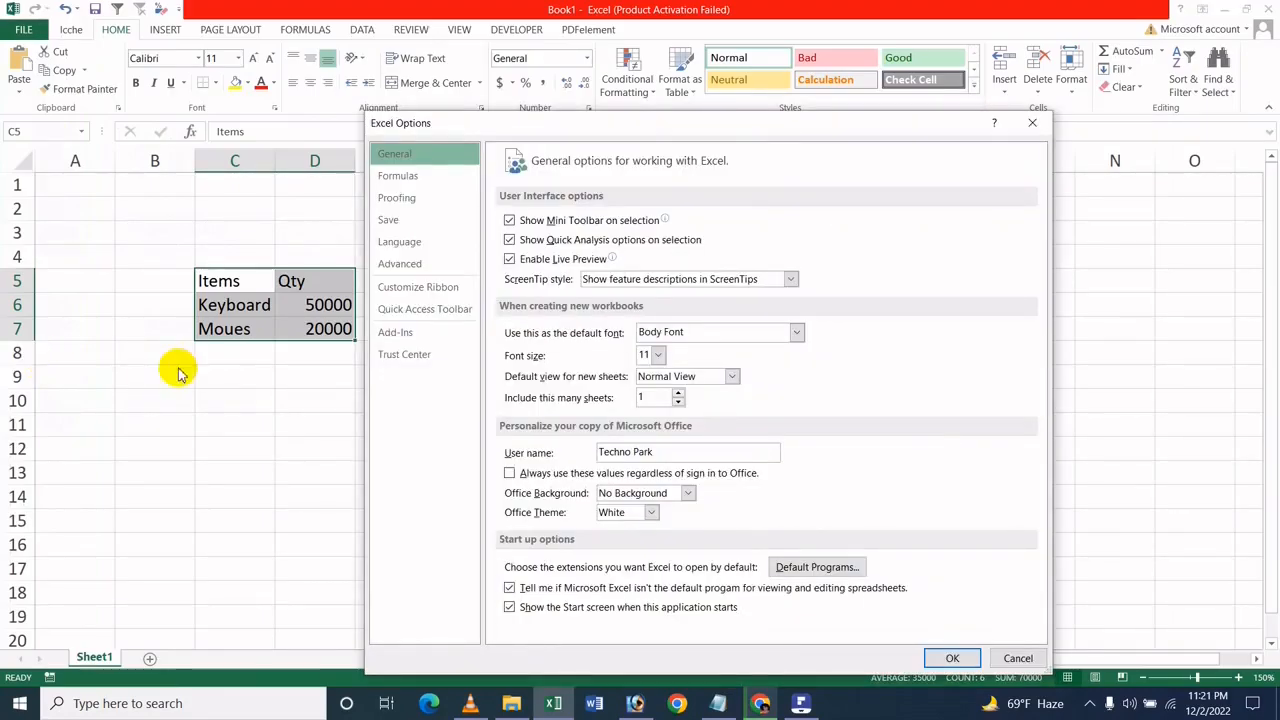
pyautogui.click(545, 260)
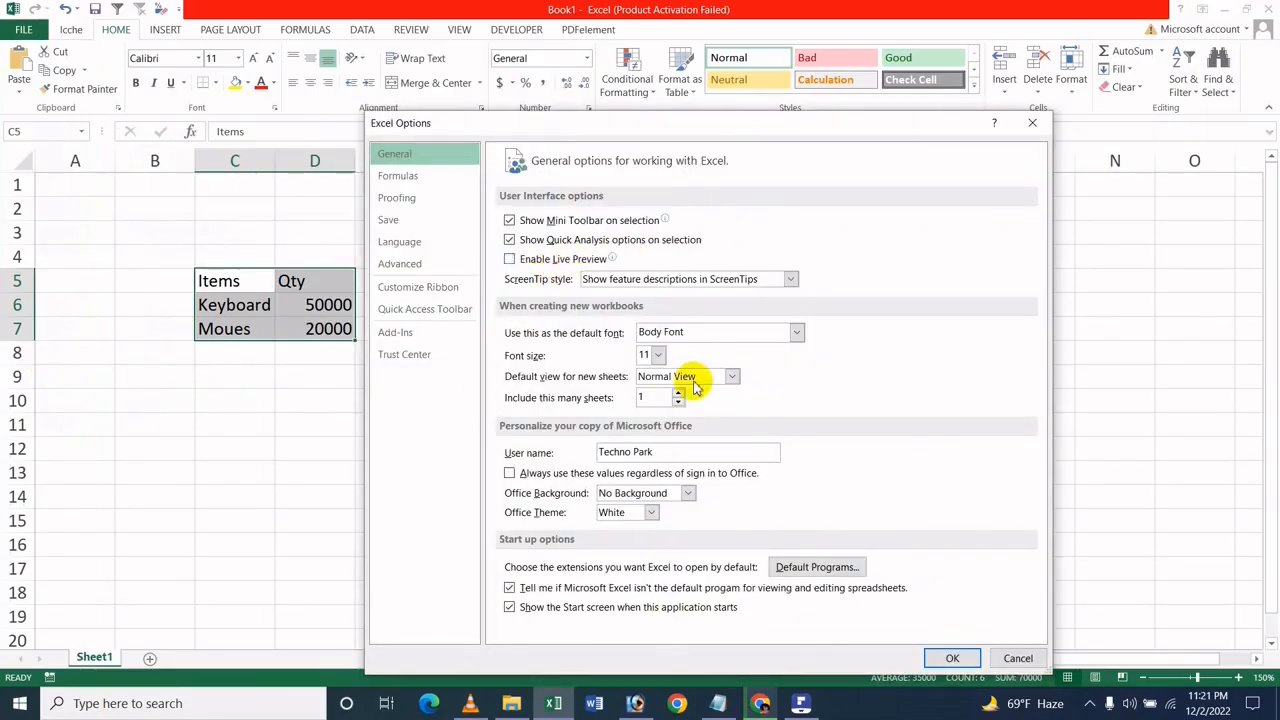
pyautogui.click(955, 658)
# Check whether the fill colors still preview on the table C5:D7, reselecting the range for a second look
pyautogui.click(245, 84)
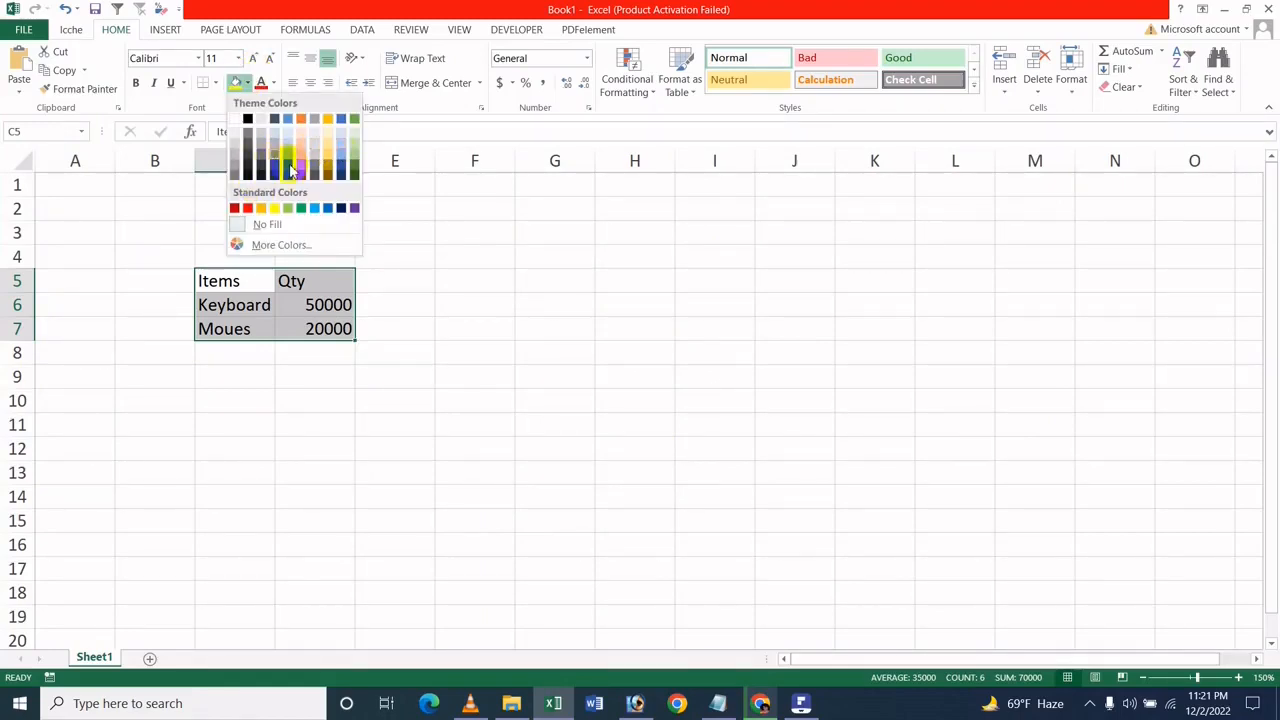
pyautogui.click(315, 305)
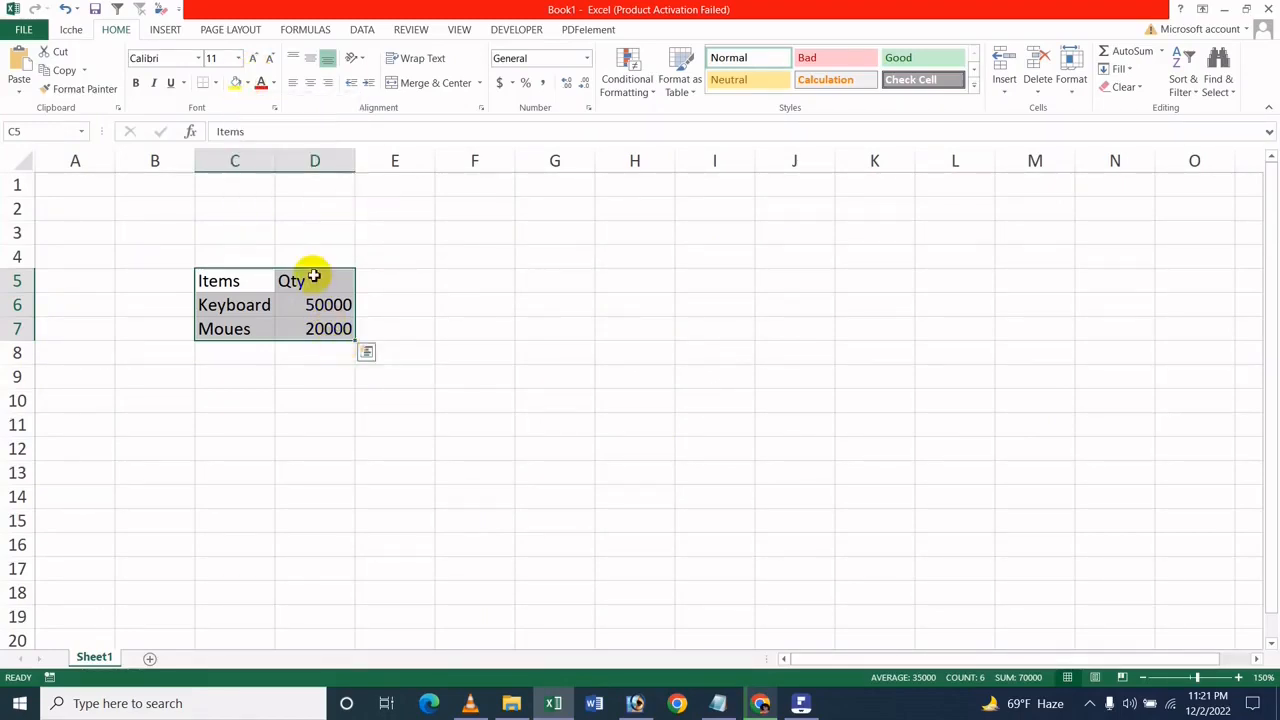
pyautogui.click(309, 374)
pyautogui.moveTo(230, 285); pyautogui.dragTo(338, 333)
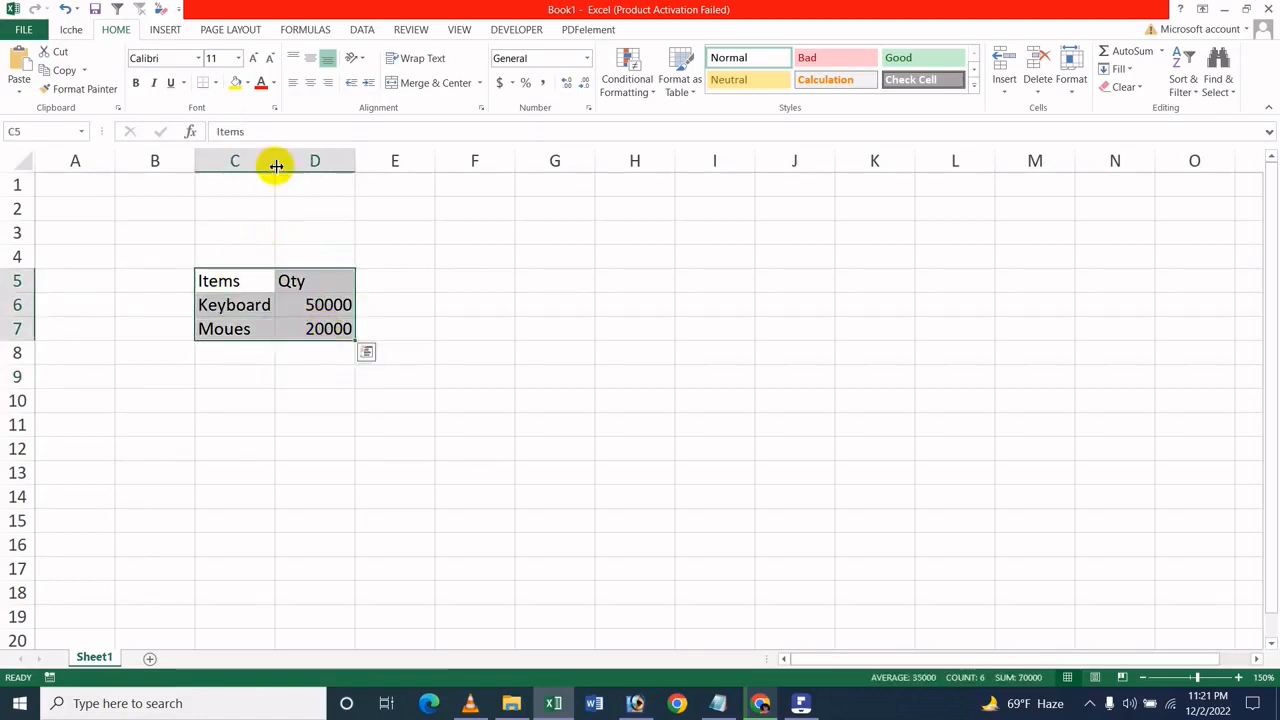
pyautogui.click(249, 85)
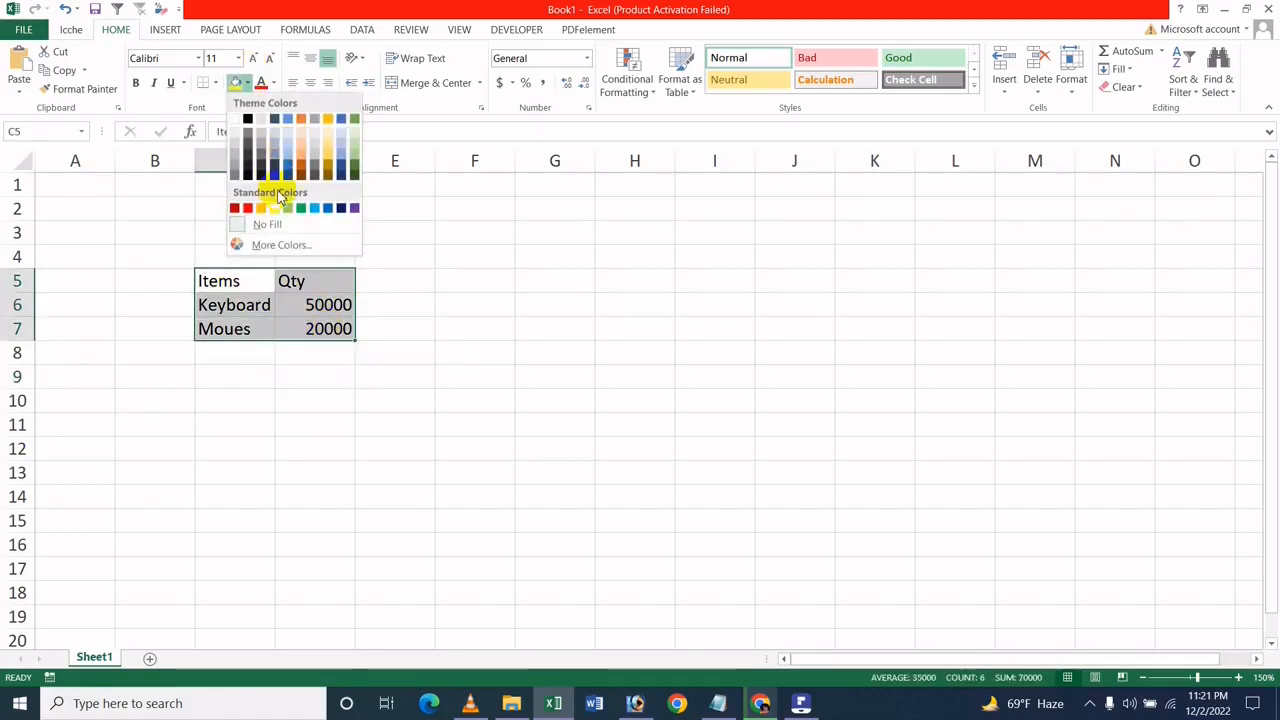
# Tick Enable Live Preview in the general Excel options, apply it, and preview fill colors on the table C5:D7 without applying one
pyautogui.click(22, 27)
pyautogui.click(40, 361)
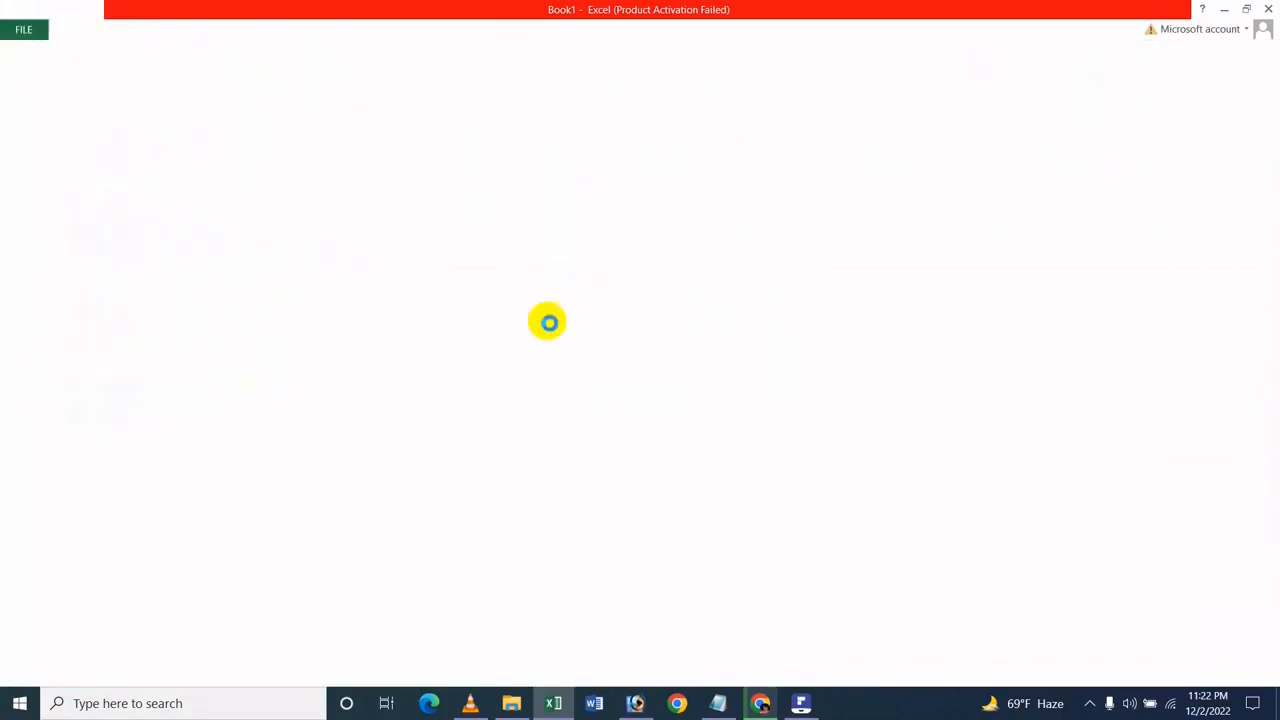
pyautogui.click(540, 259)
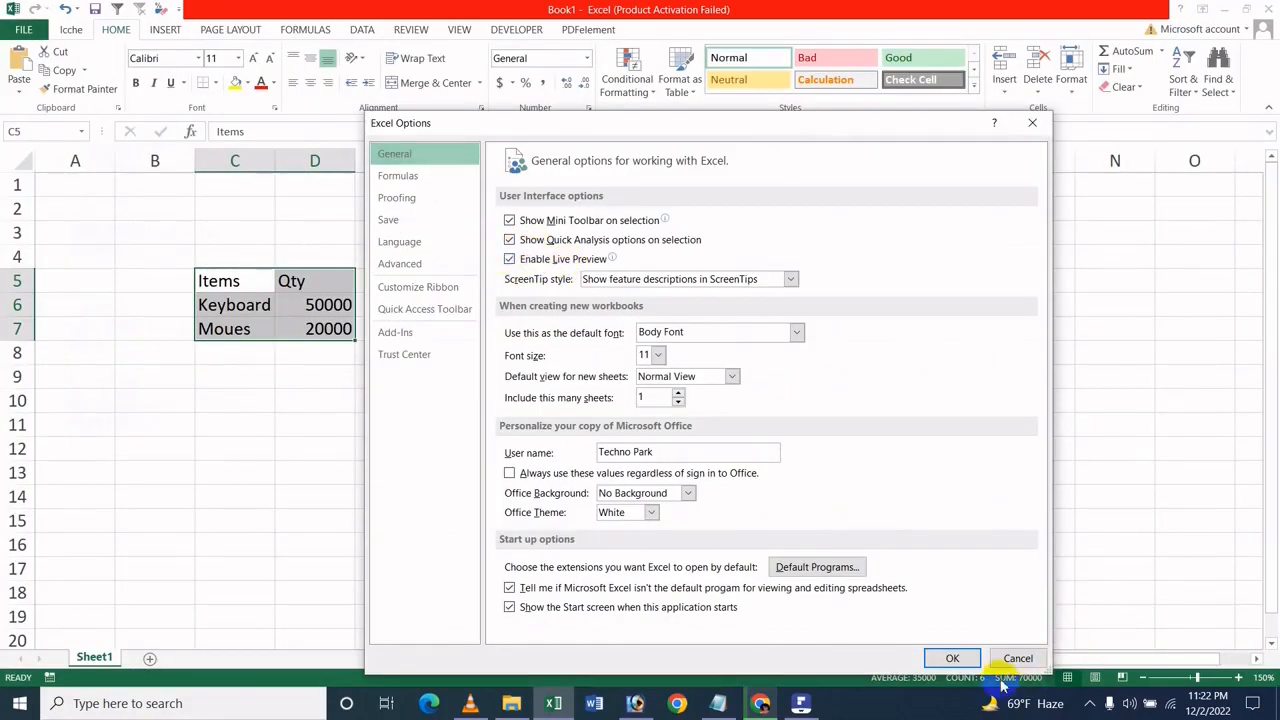
pyautogui.click(951, 657)
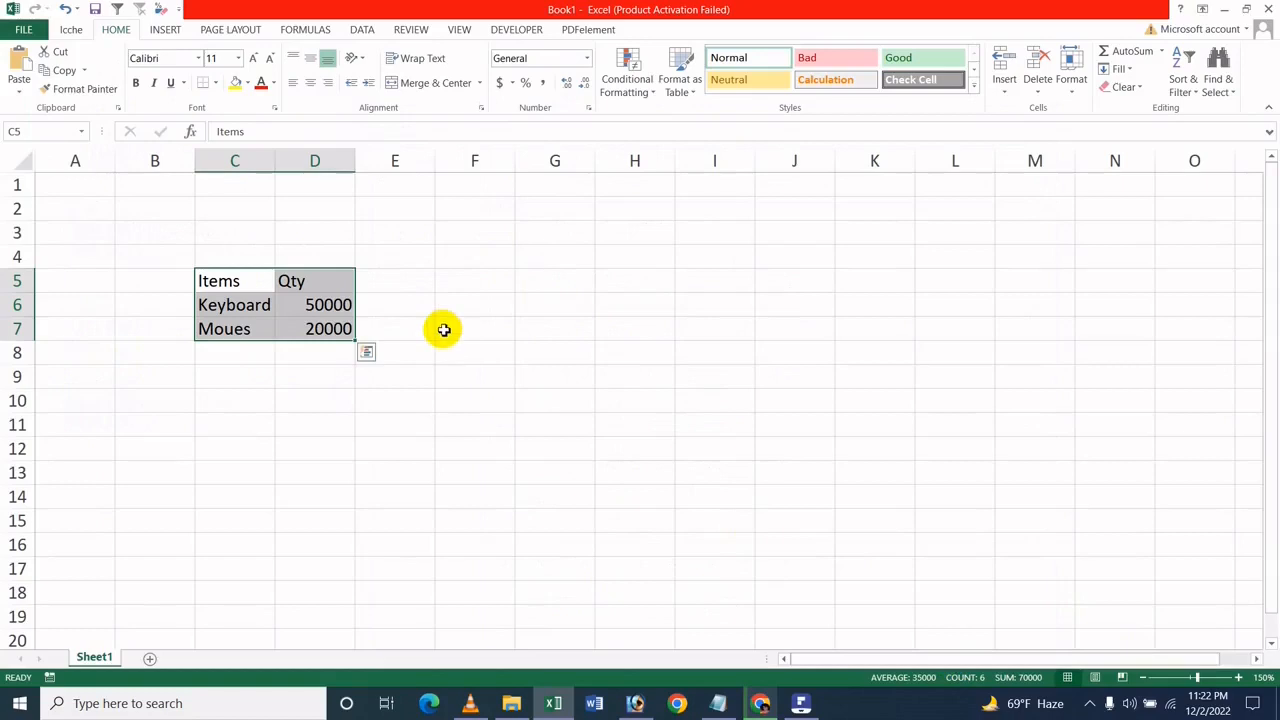
pyautogui.click(247, 84)
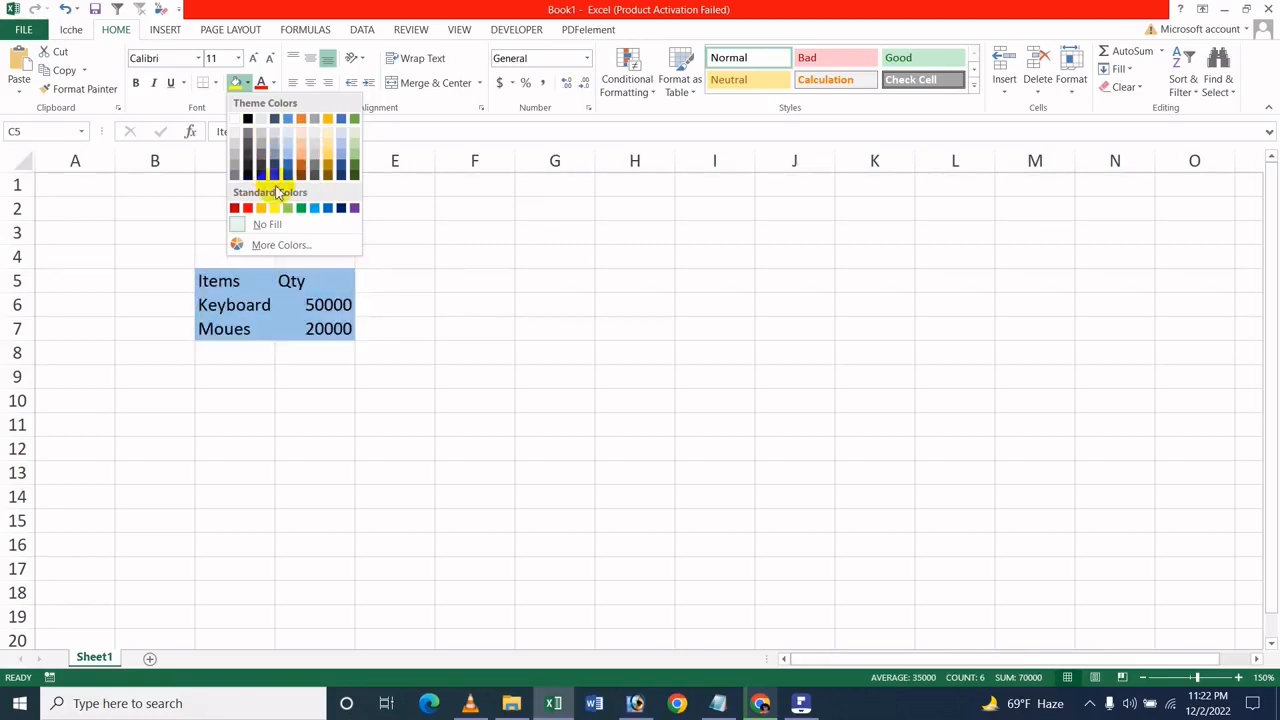
pyautogui.press('Escape')
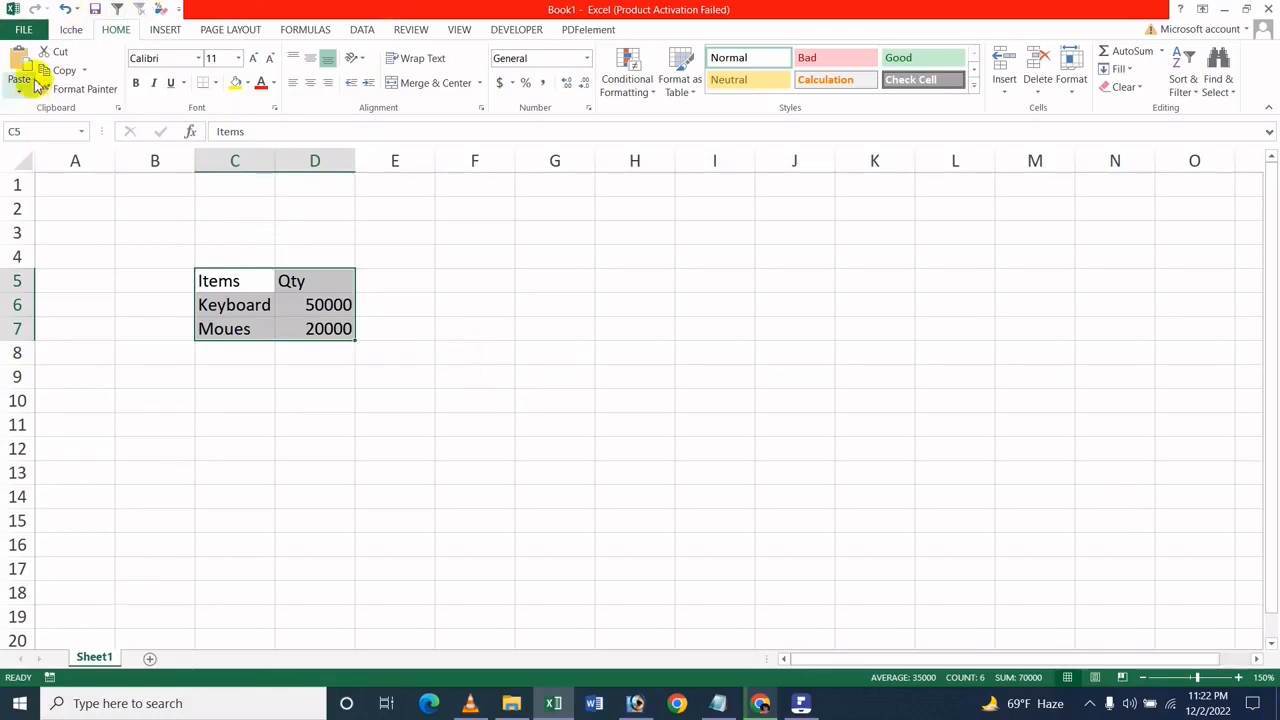
# Review the ScreenTip style setting in the general Excel options and check the ScreenTip of the Merge & Center command
pyautogui.click(22, 28)
pyautogui.click(45, 362)
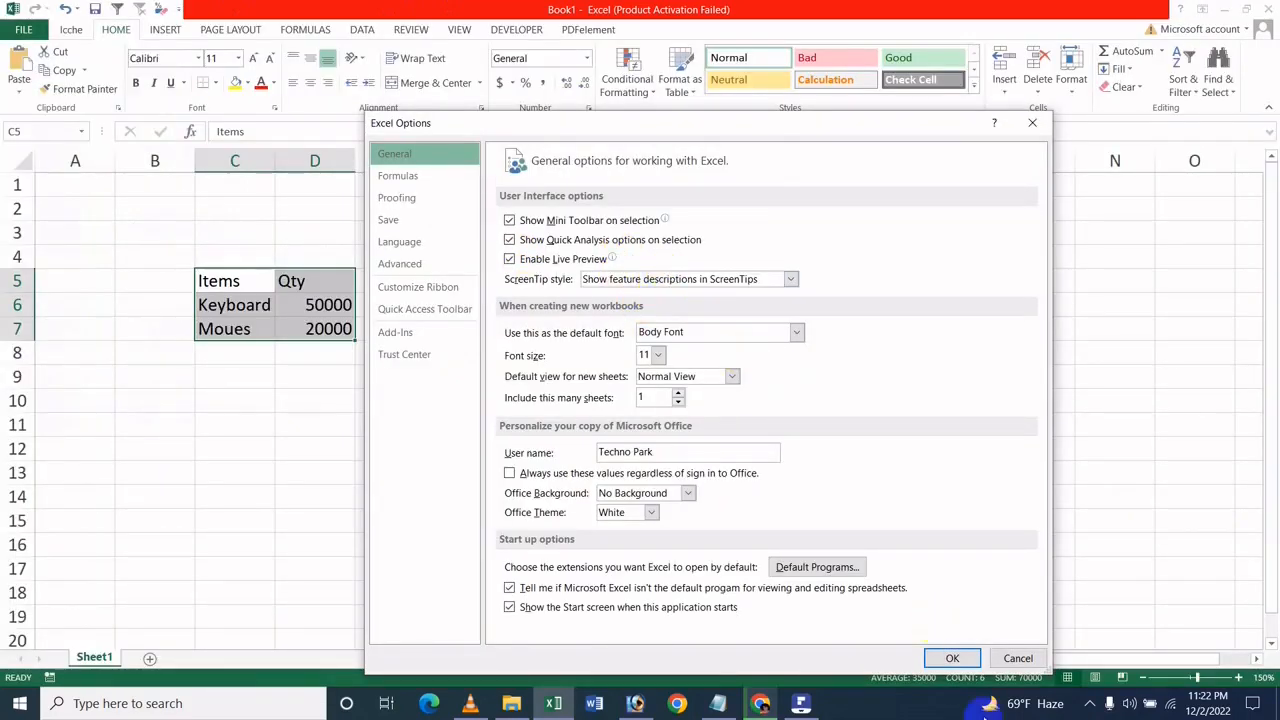
pyautogui.click(945, 658)
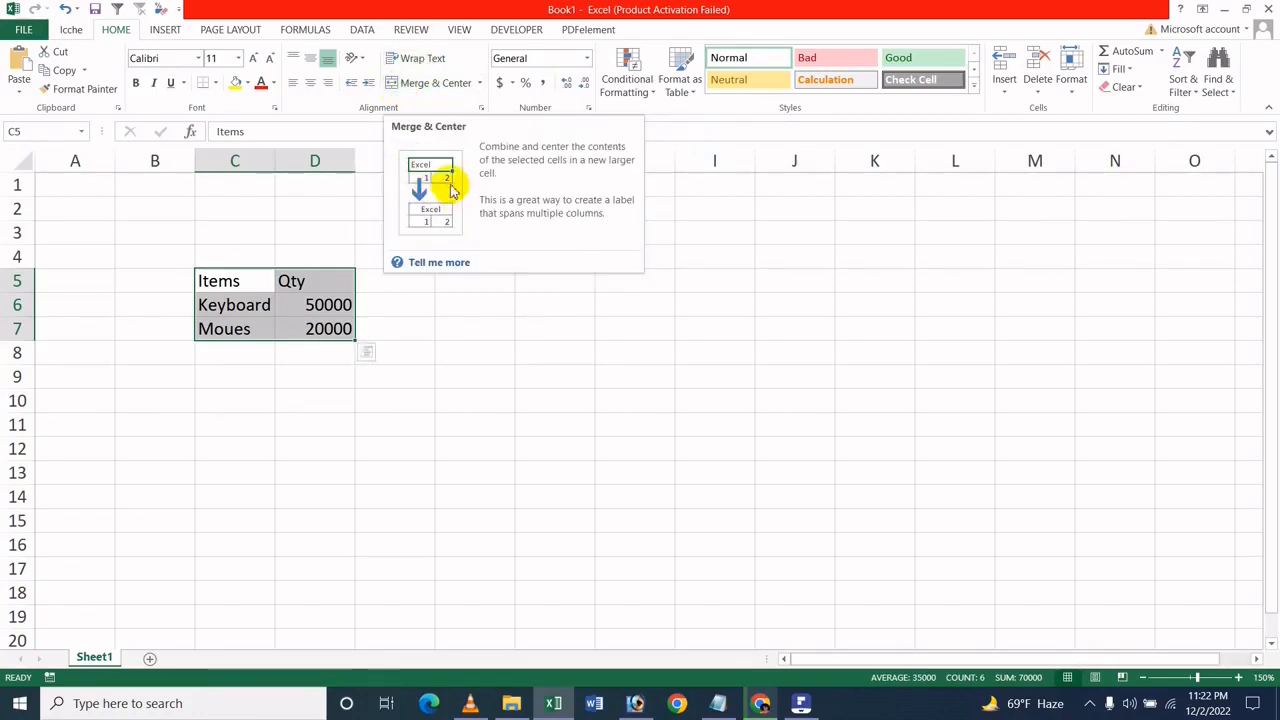
# Set the ScreenTip style to Don't show feature descriptions in ScreenTips in the general Excel options and apply it
pyautogui.click(22, 29)
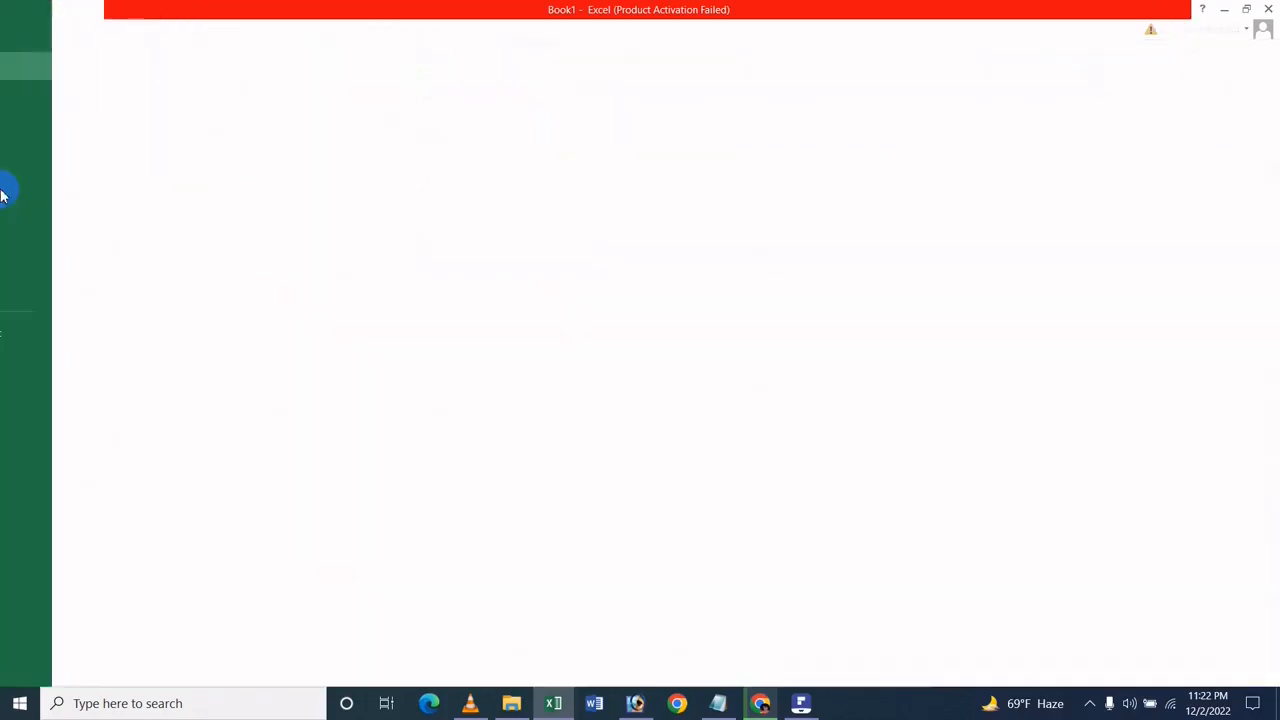
pyautogui.click(35, 362)
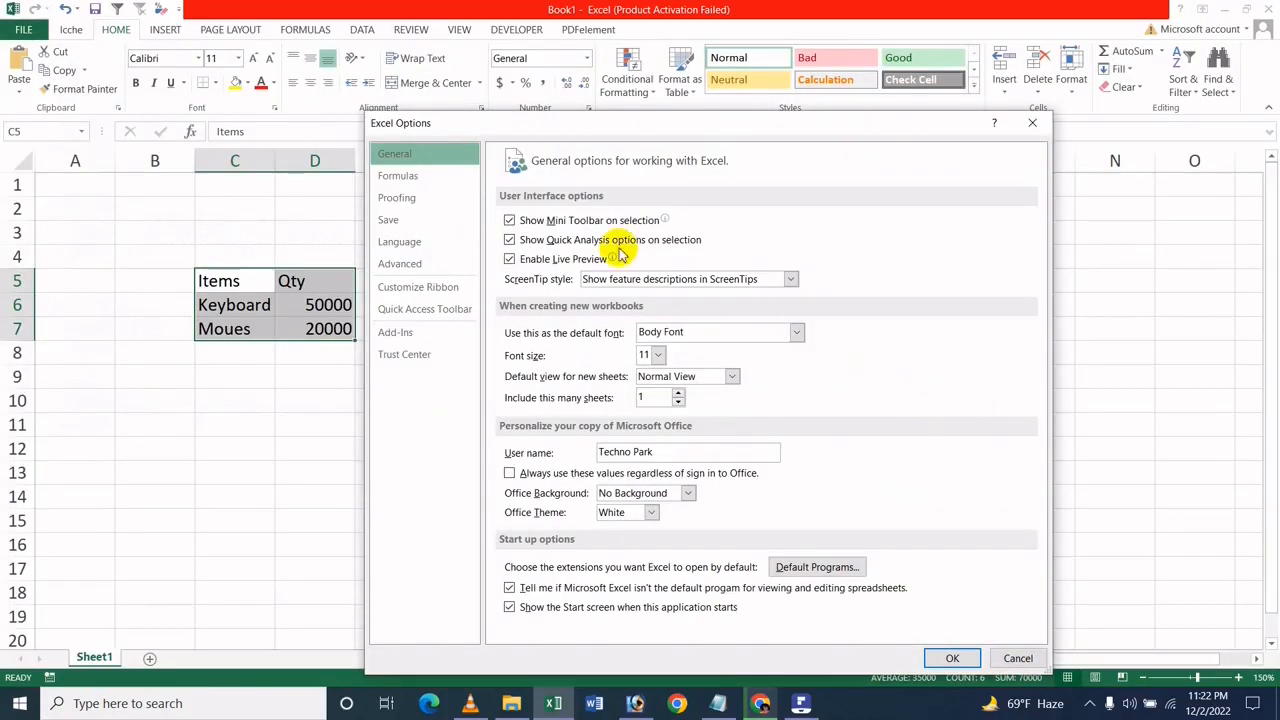
pyautogui.click(591, 281)
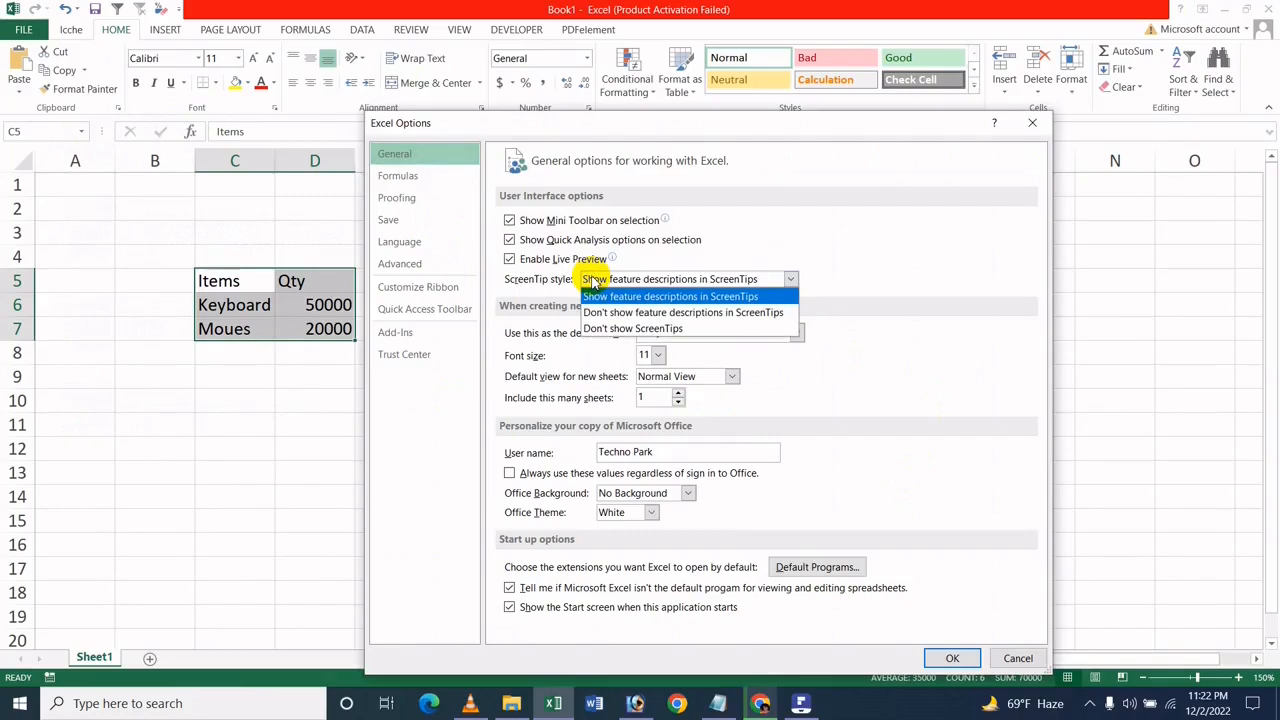
pyautogui.click(655, 316)
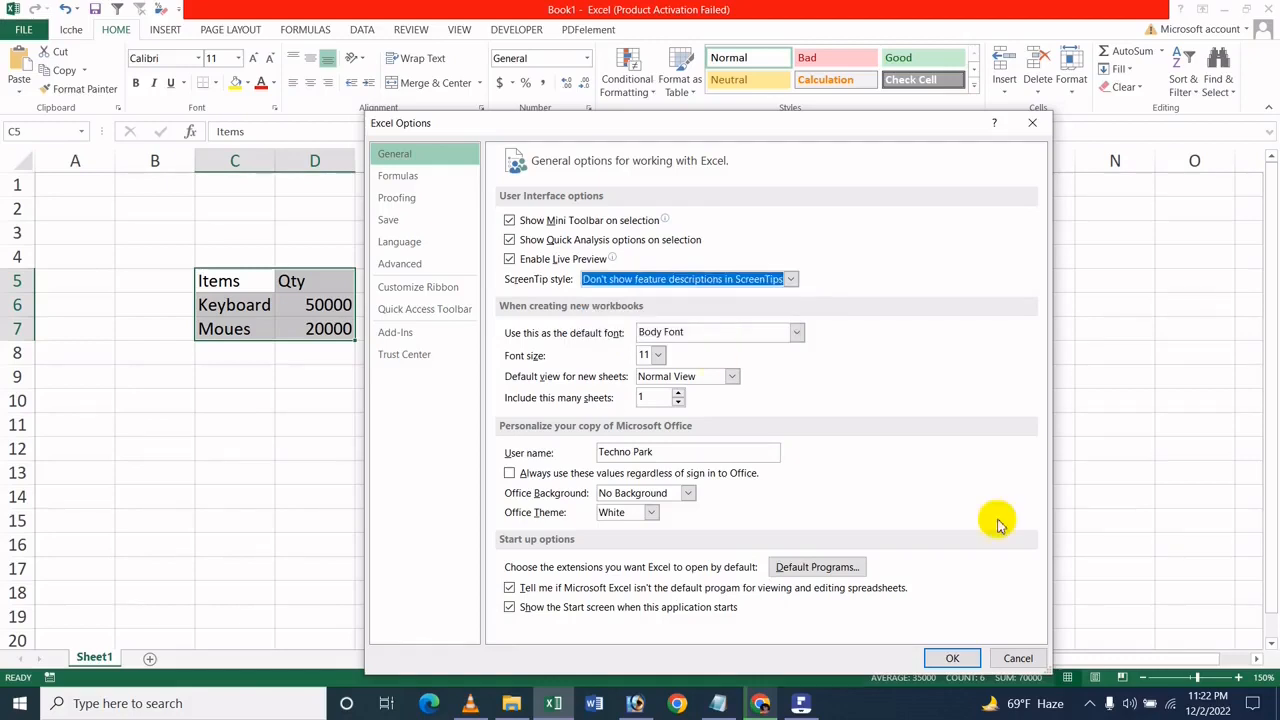
pyautogui.click(955, 658)
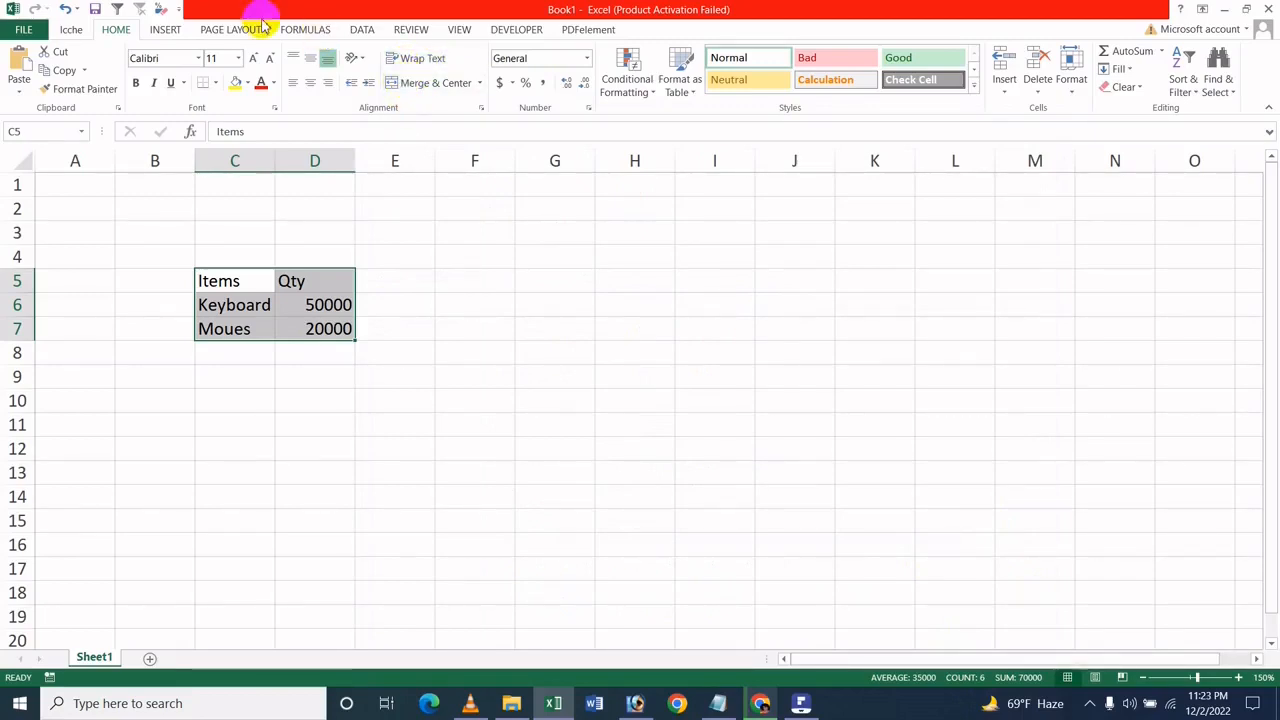
# Set the ScreenTip style back to Show feature descriptions in ScreenTips in the general Excel options and apply it
pyautogui.click(24, 33)
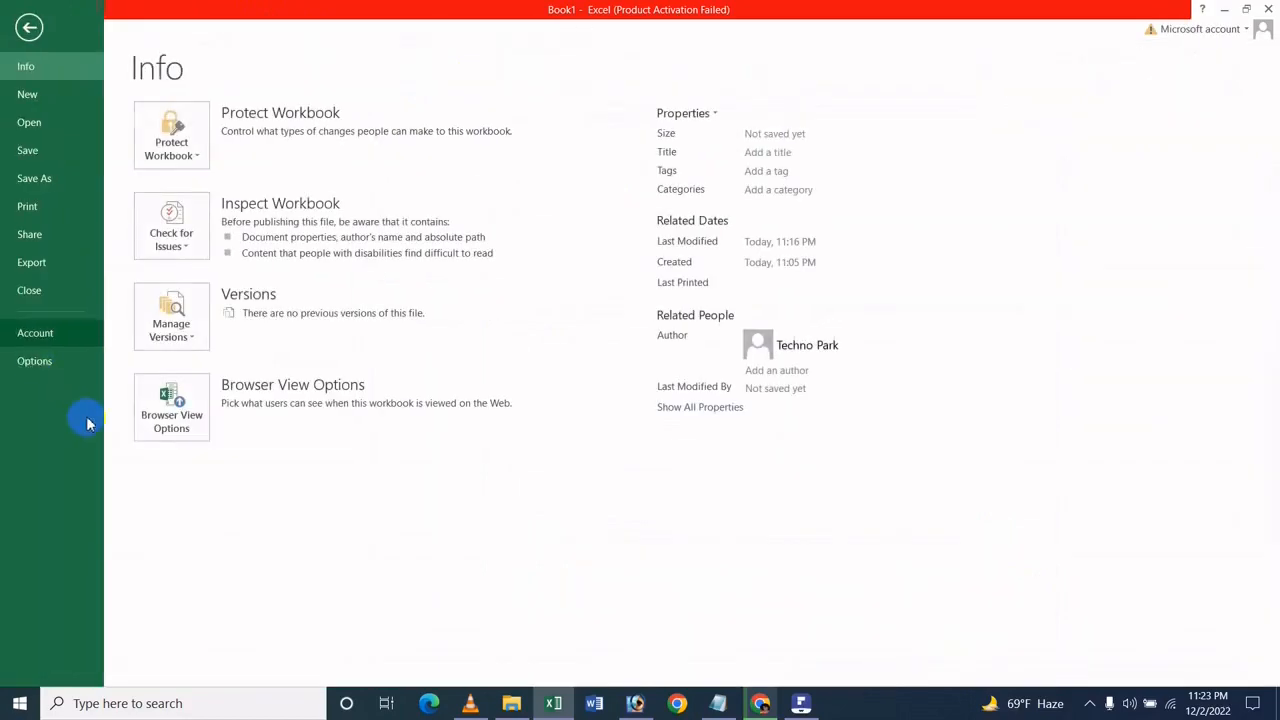
pyautogui.click(34, 360)
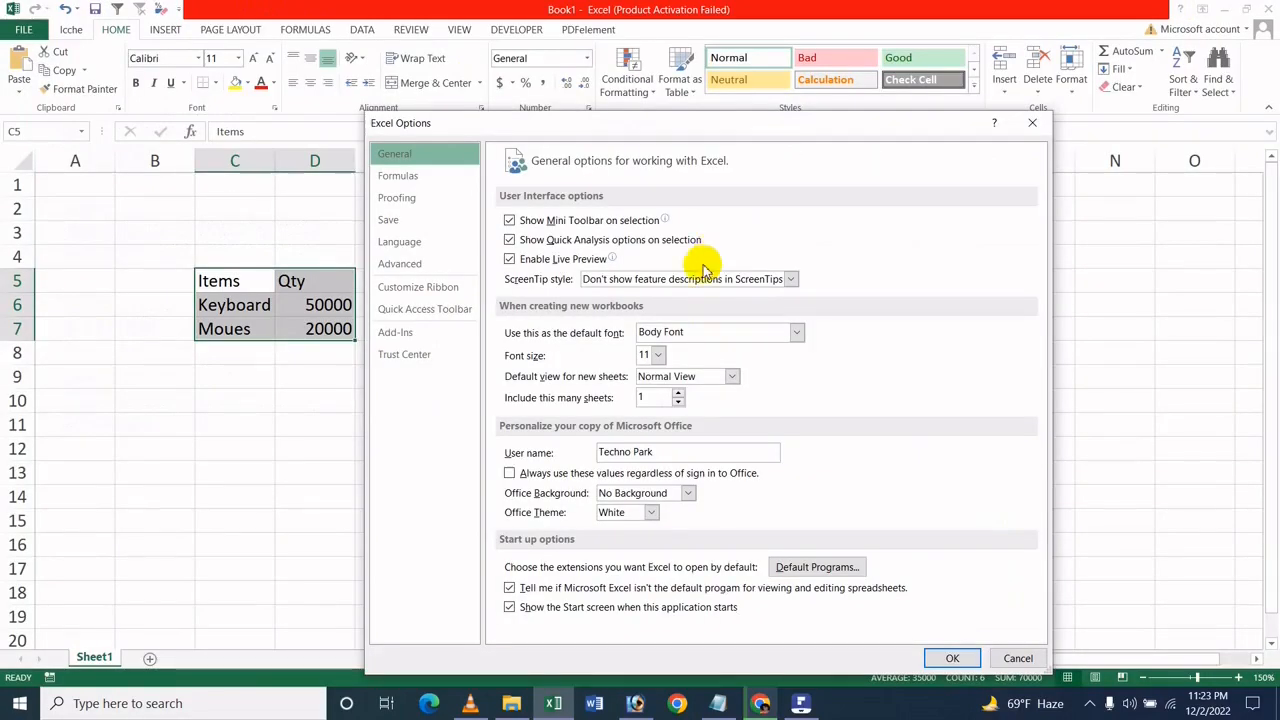
pyautogui.click(700, 279)
pyautogui.click(668, 297)
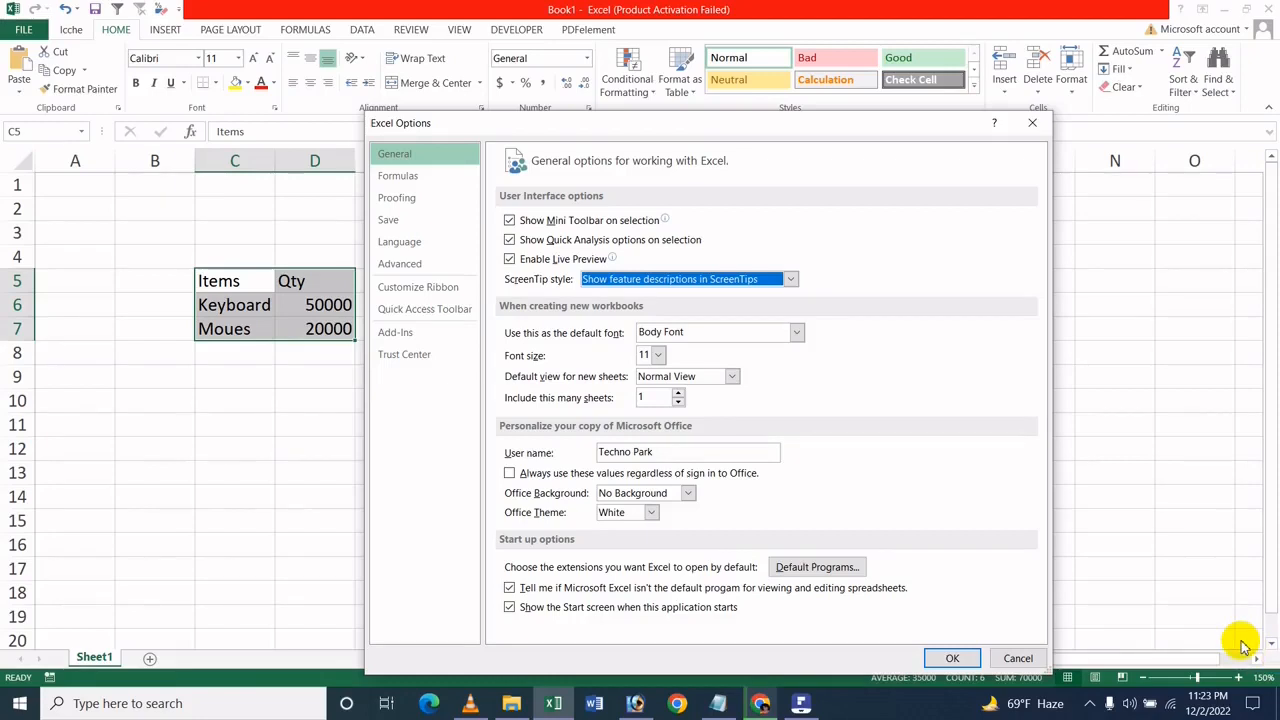
pyautogui.click(952, 658)
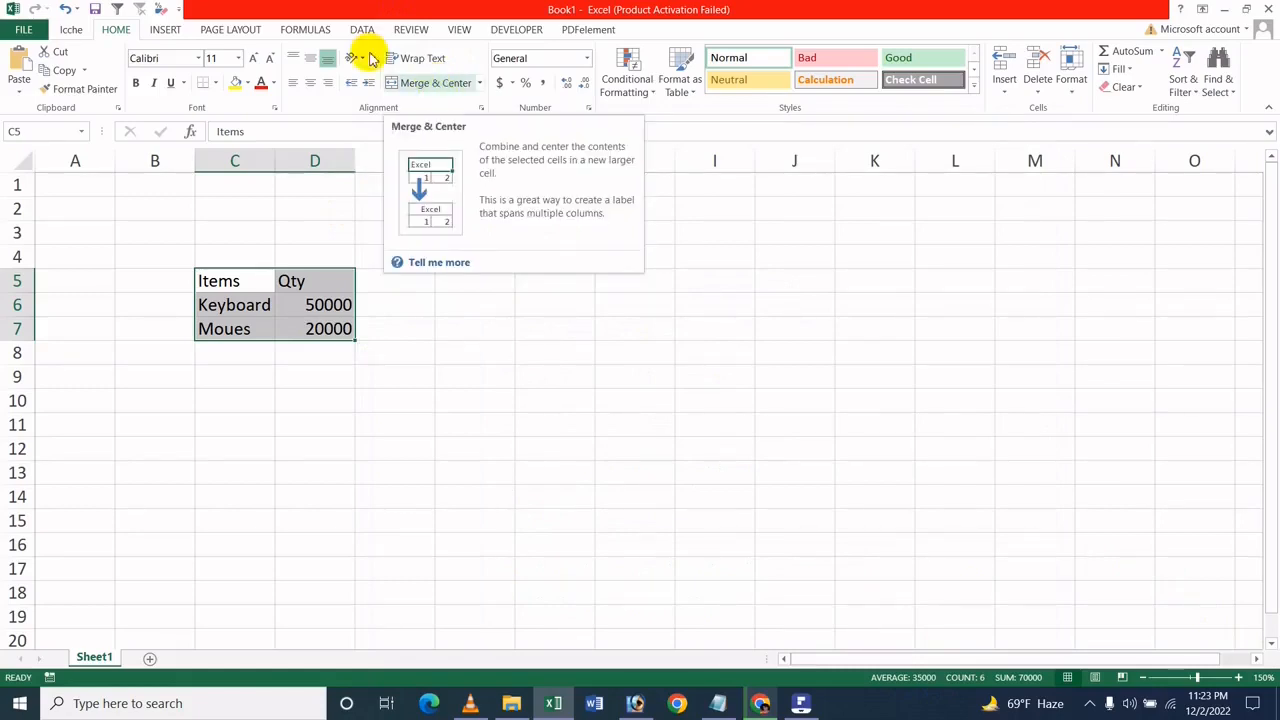
# Look over the default font setting for new workbooks in the general Excel options and close them without changes
pyautogui.click(22, 28)
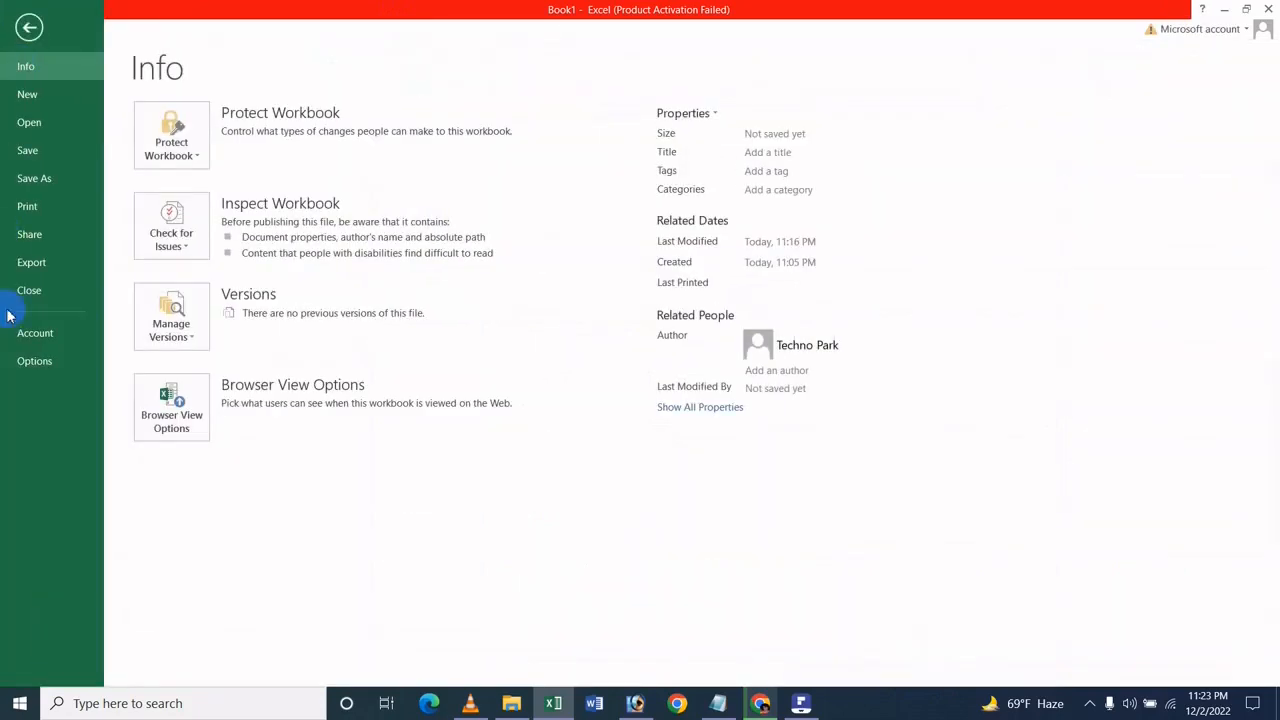
pyautogui.click(48, 363)
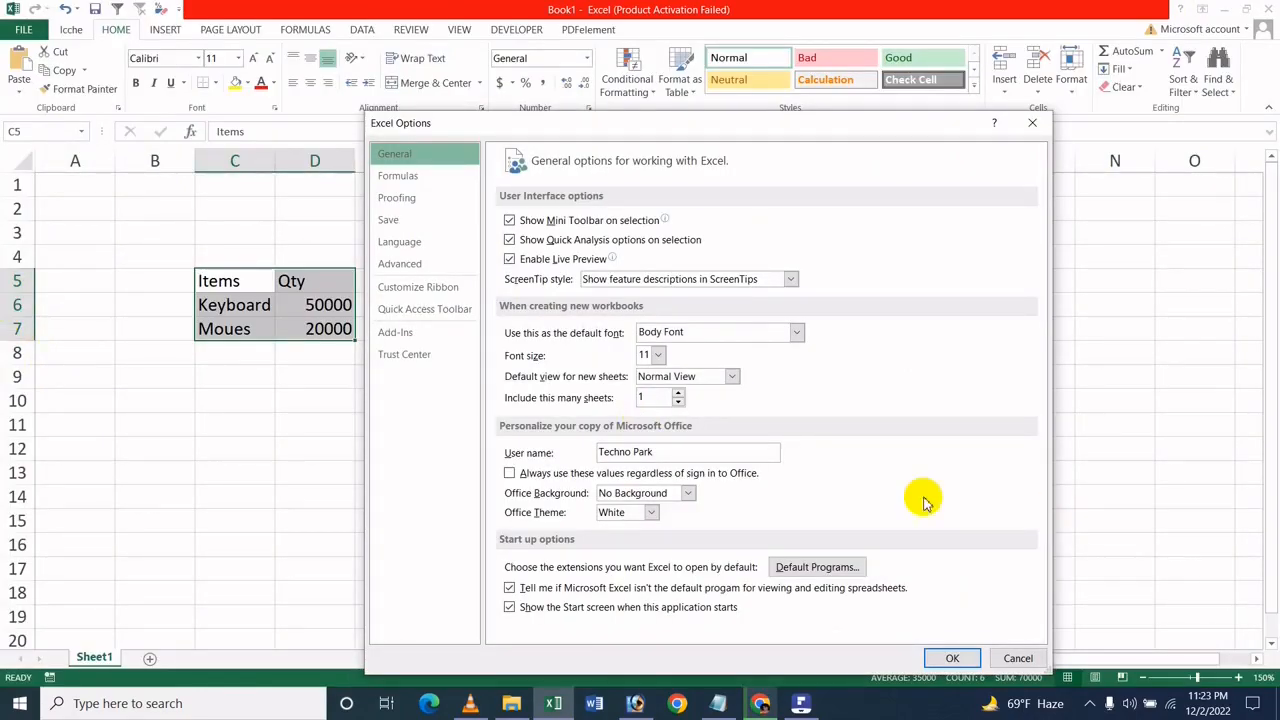
pyautogui.click(695, 334)
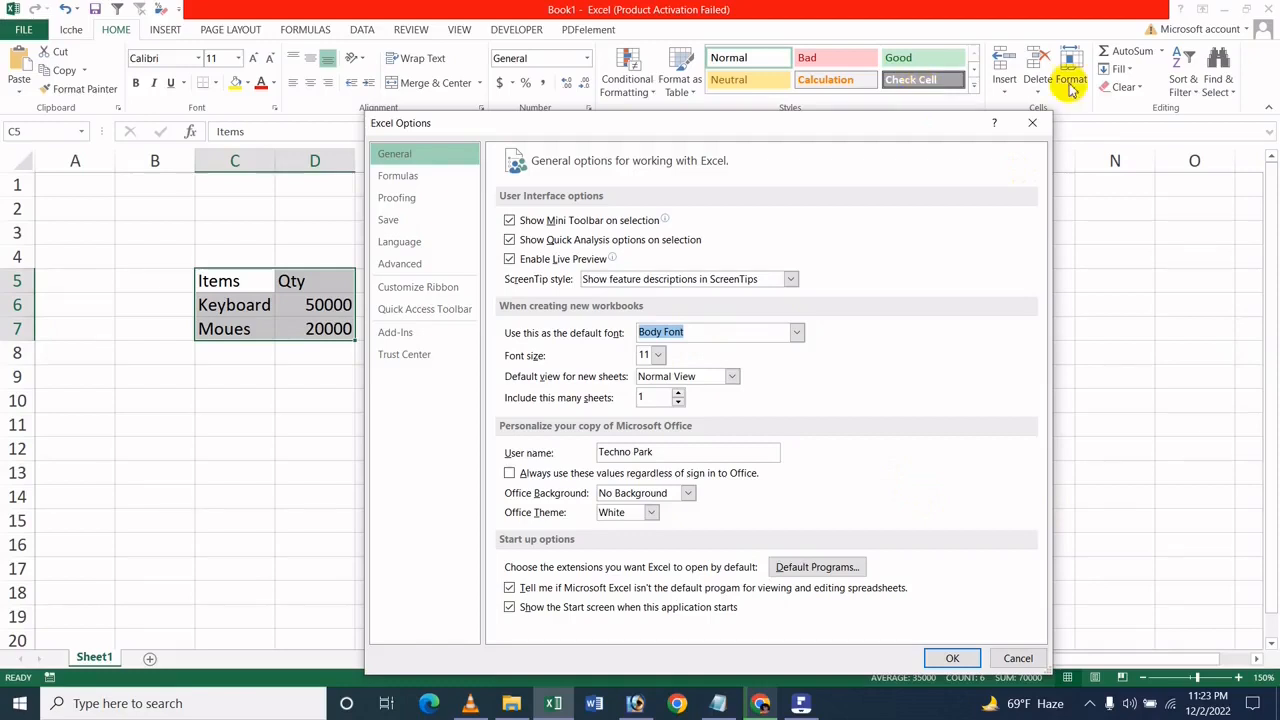
pyautogui.click(1032, 123)
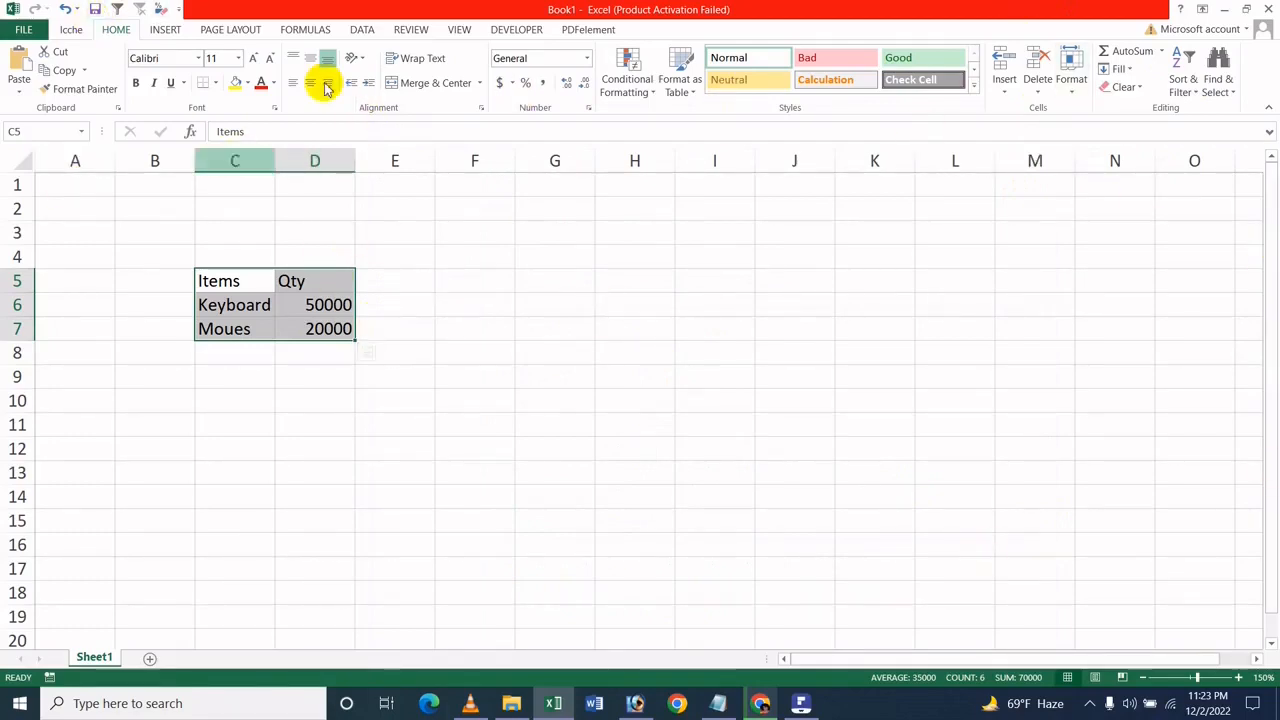
# Reopen the general Excel options and examine the default view choices for new sheets without changing the selection
pyautogui.click(23, 29)
pyautogui.click(28, 364)
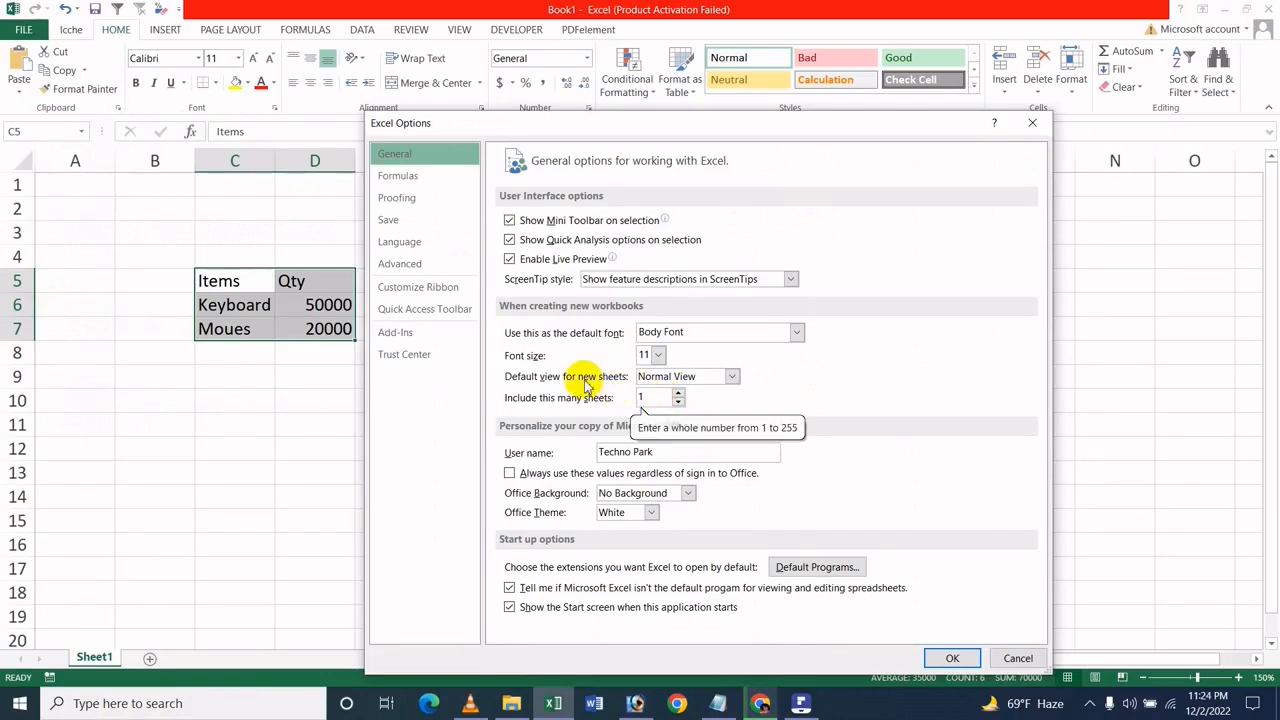
pyautogui.click(676, 378)
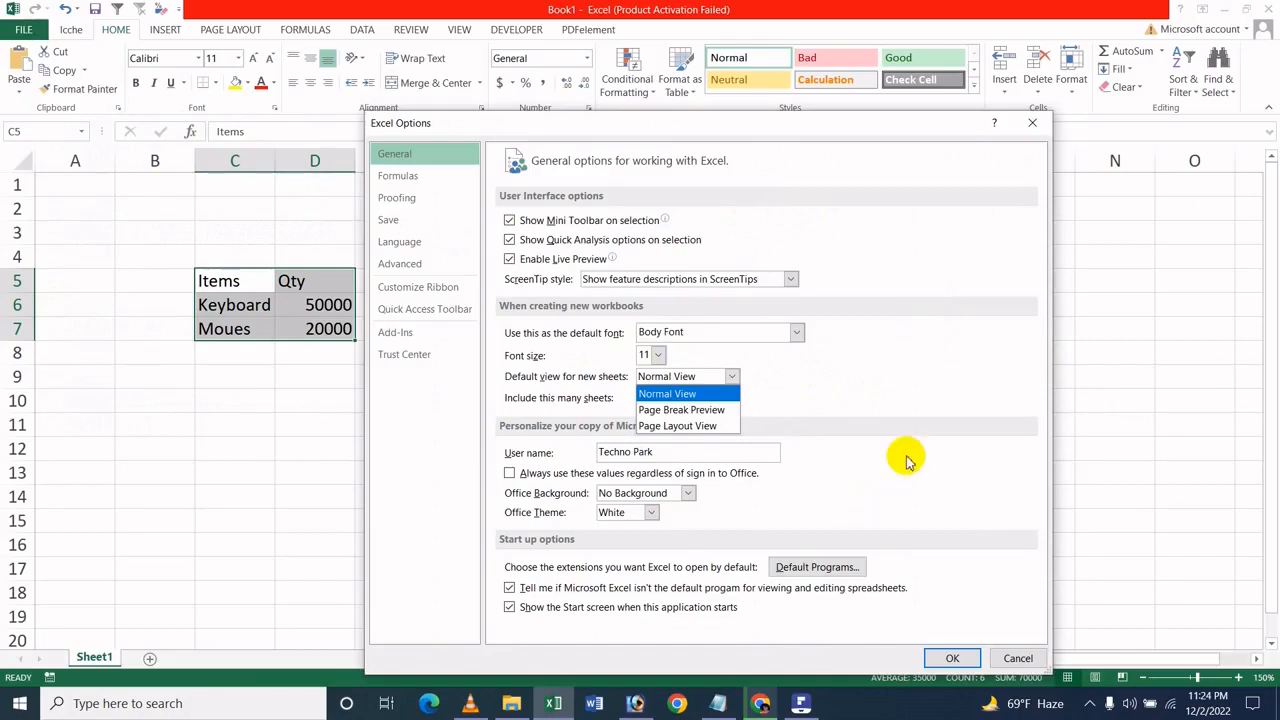
pyautogui.click(1032, 370)
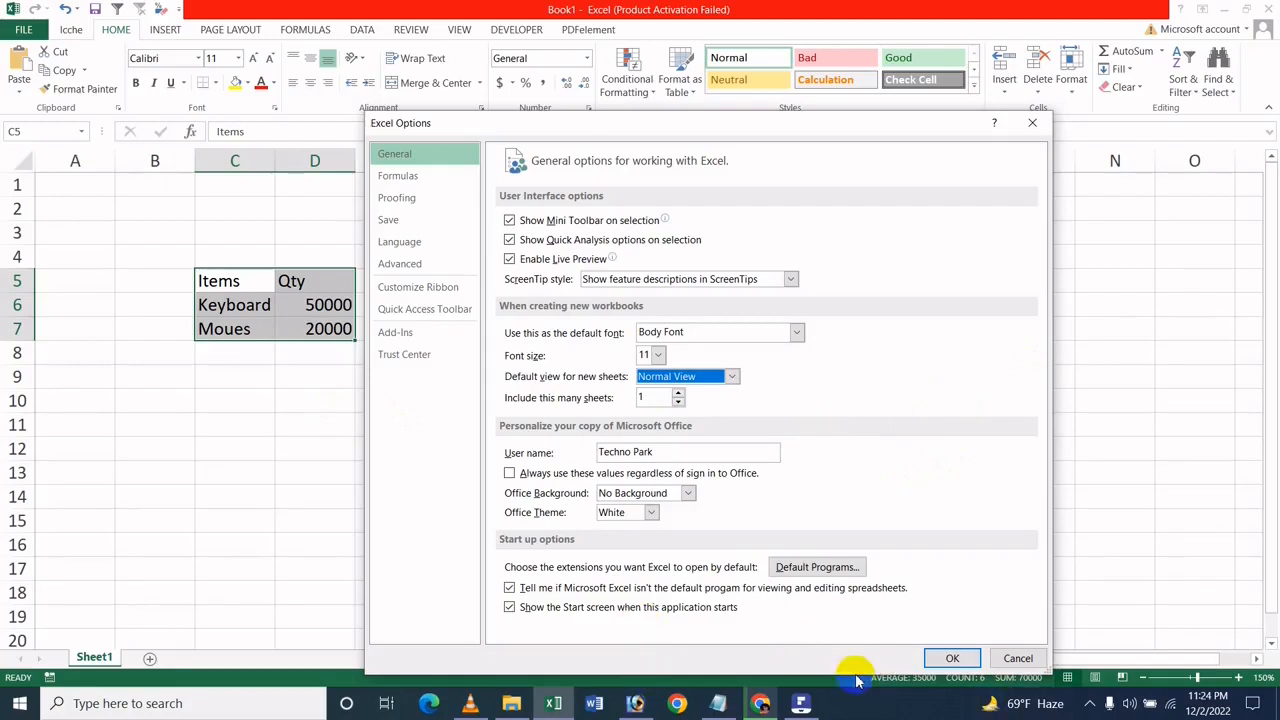
# Try Arial as the default font for new workbooks and settle on Bell MT
pyautogui.click(642, 333)
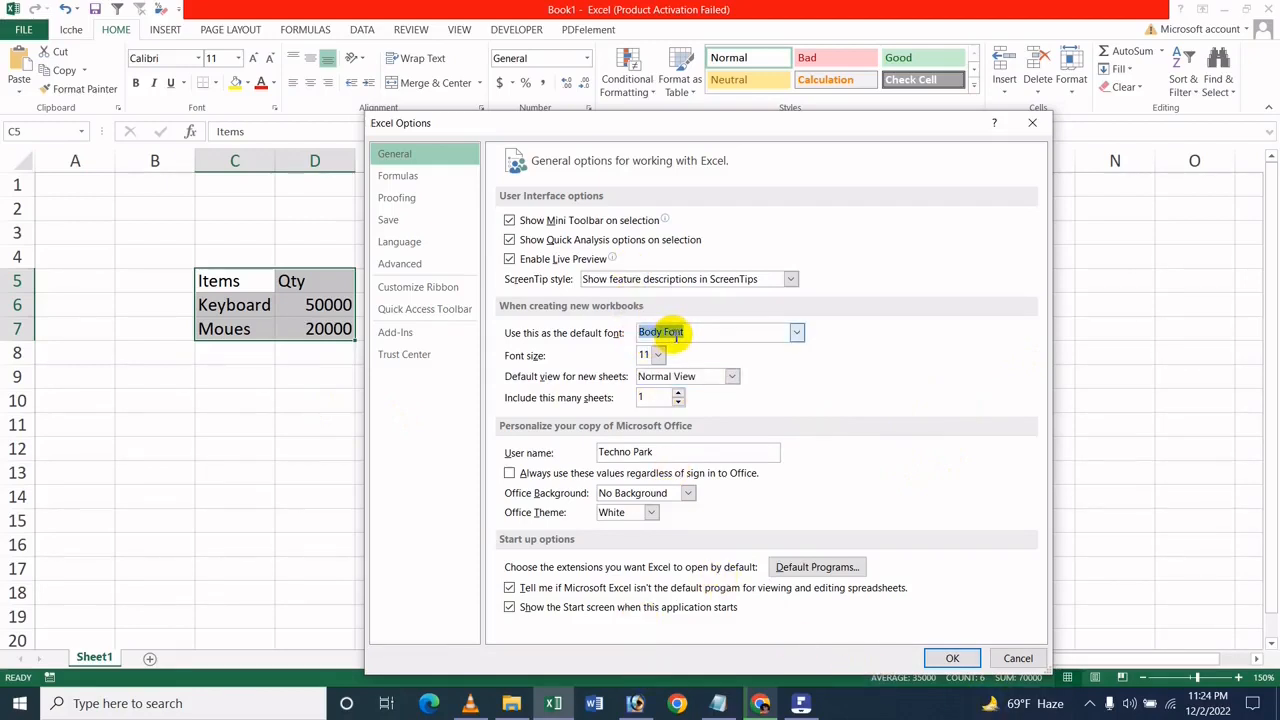
pyautogui.moveTo(687, 334); pyautogui.dragTo(645, 336)
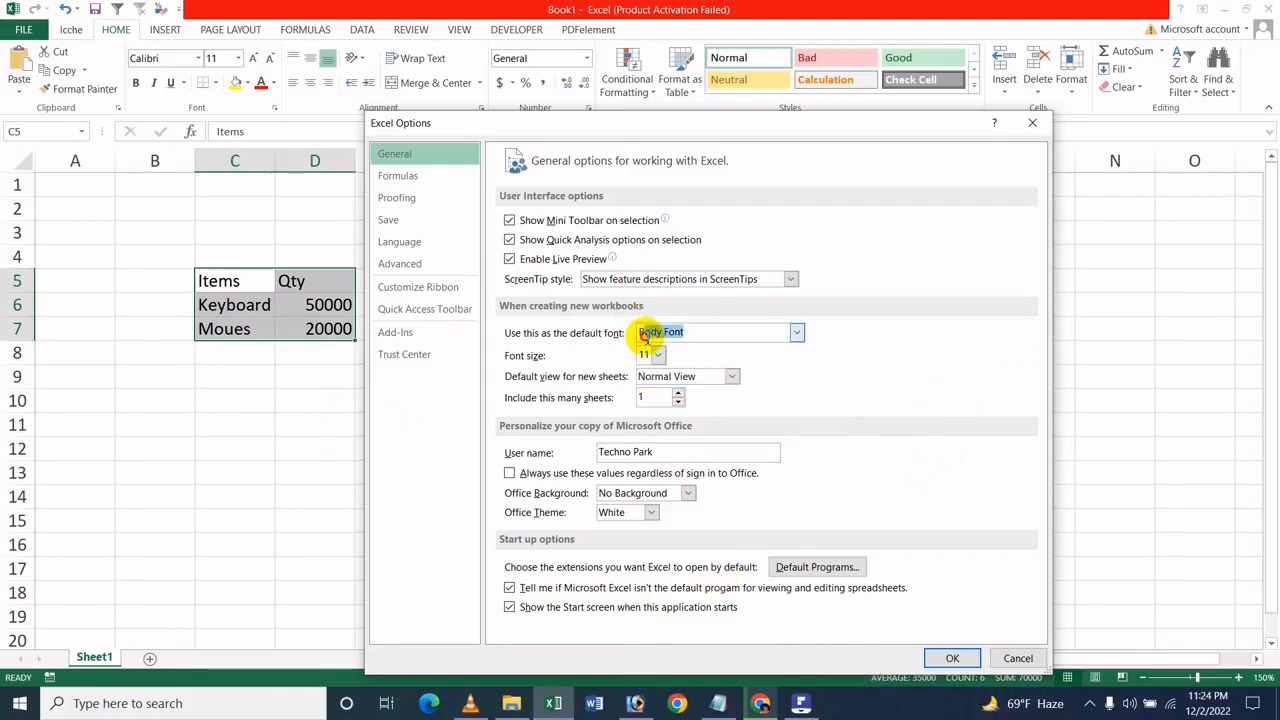
pyautogui.click(798, 331)
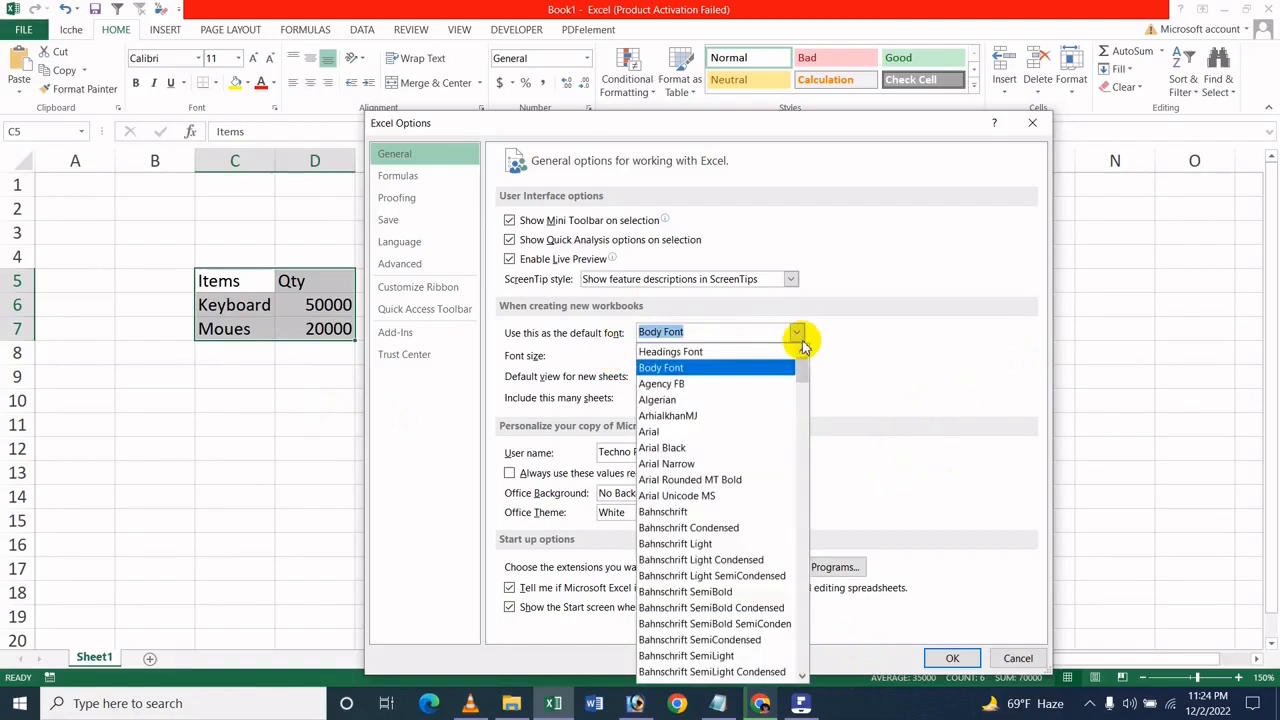
pyautogui.click(720, 430)
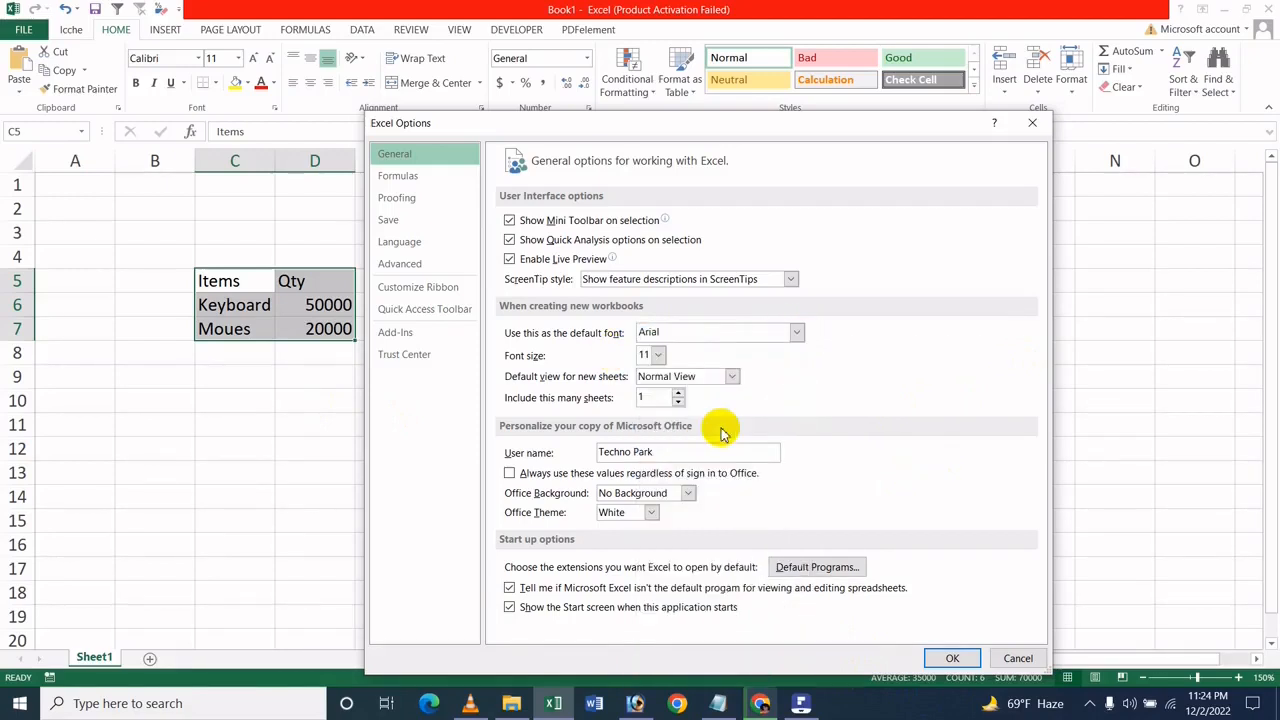
pyautogui.click(795, 333)
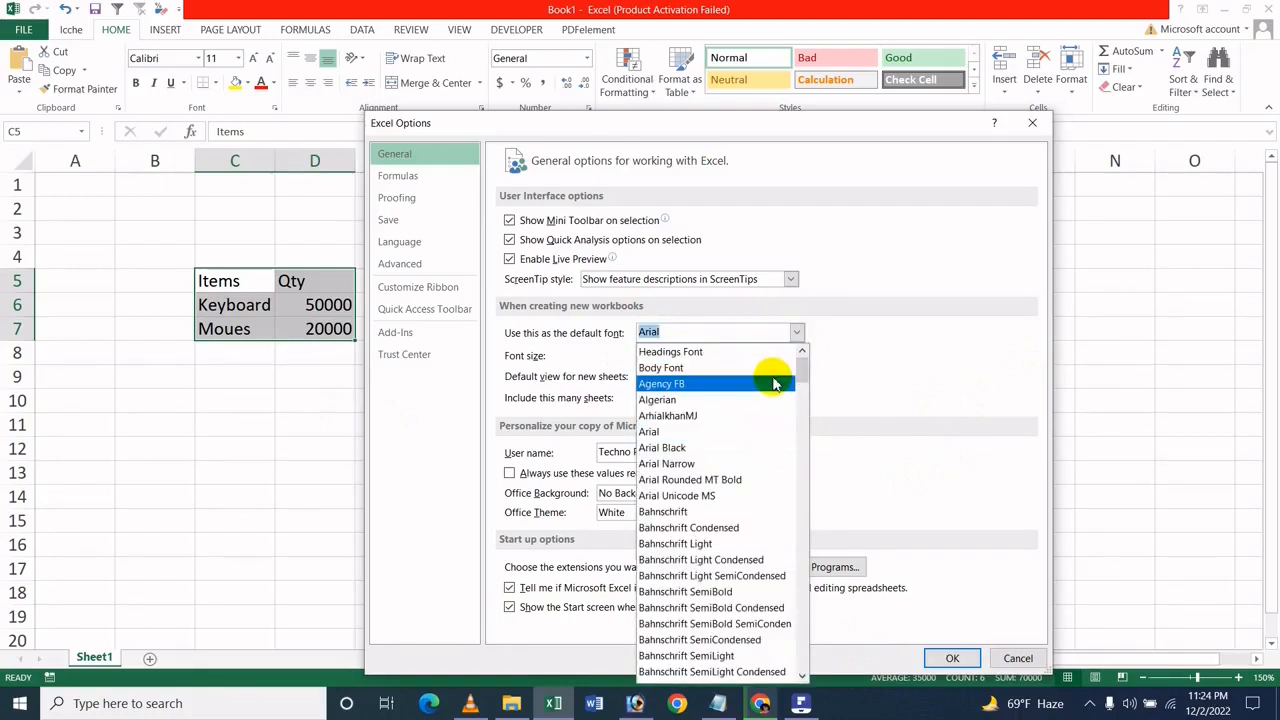
pyautogui.scroll(-4, 743, 515)
pyautogui.scroll(-2, 743, 515)
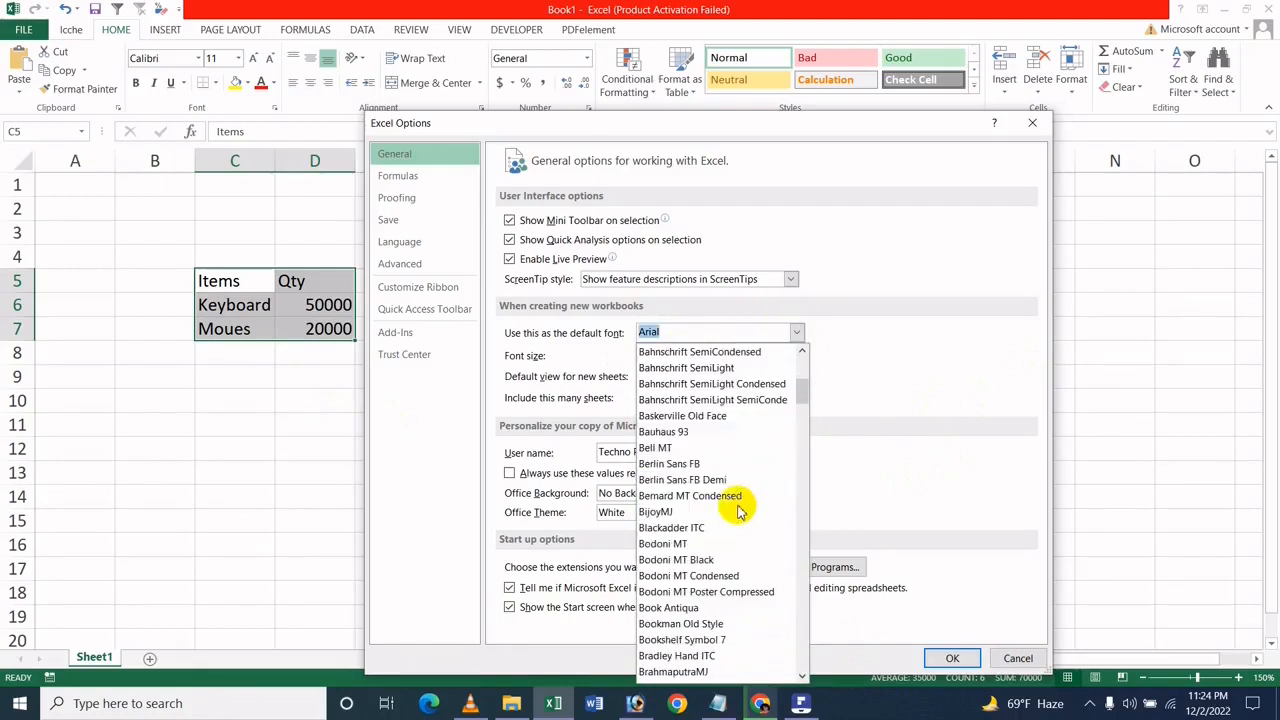
pyautogui.click(724, 450)
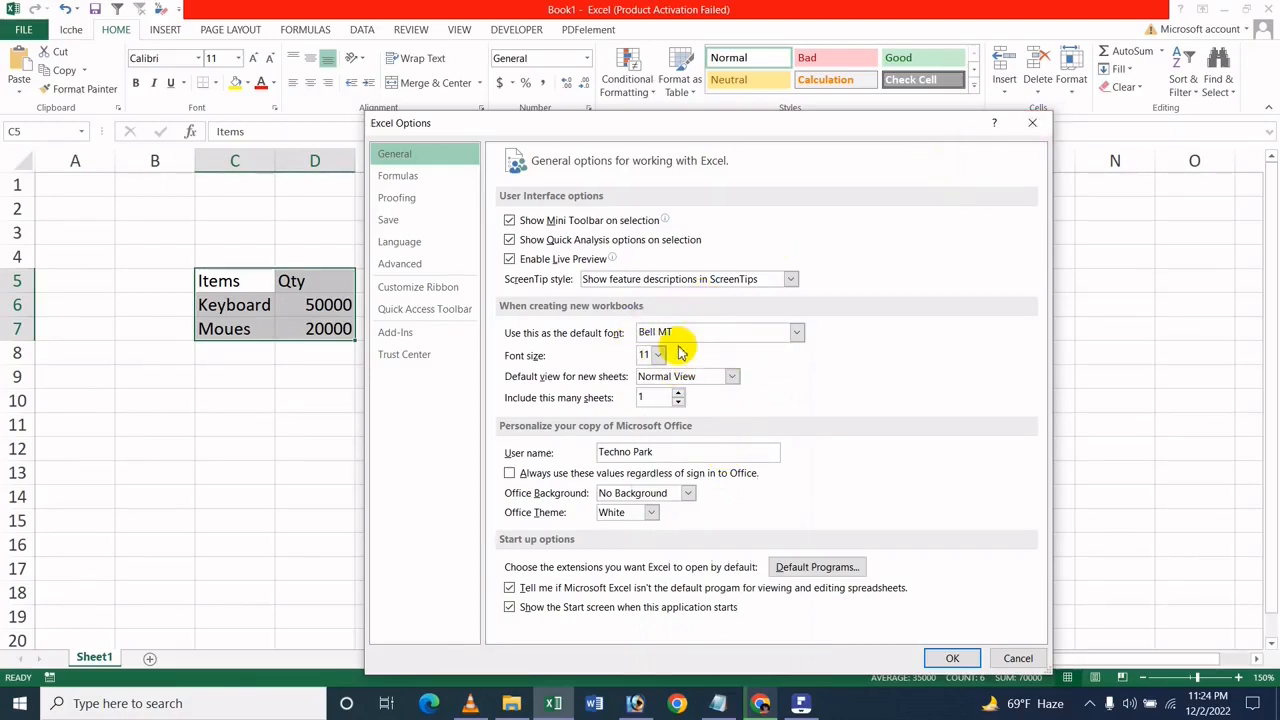
# Set the font size for new workbooks to 18 and the default view for new sheets to Page Layout View
pyautogui.click(658, 356)
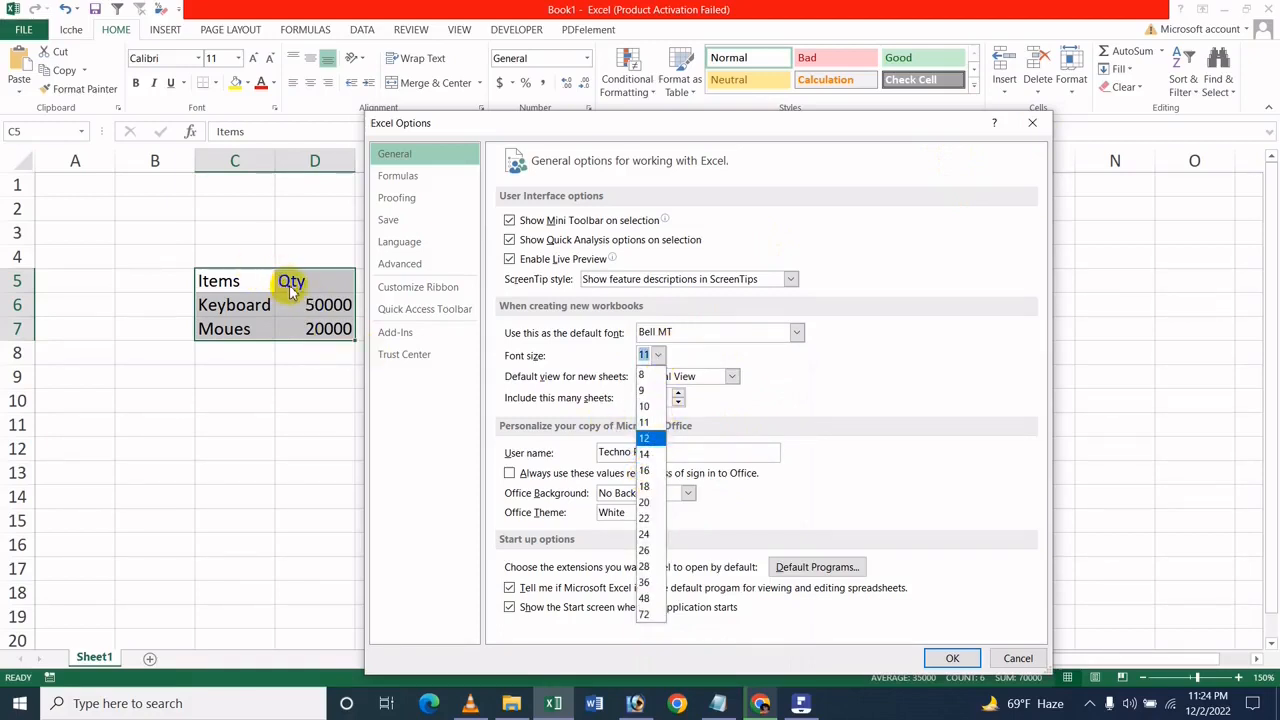
pyautogui.click(645, 486)
pyautogui.click(678, 376)
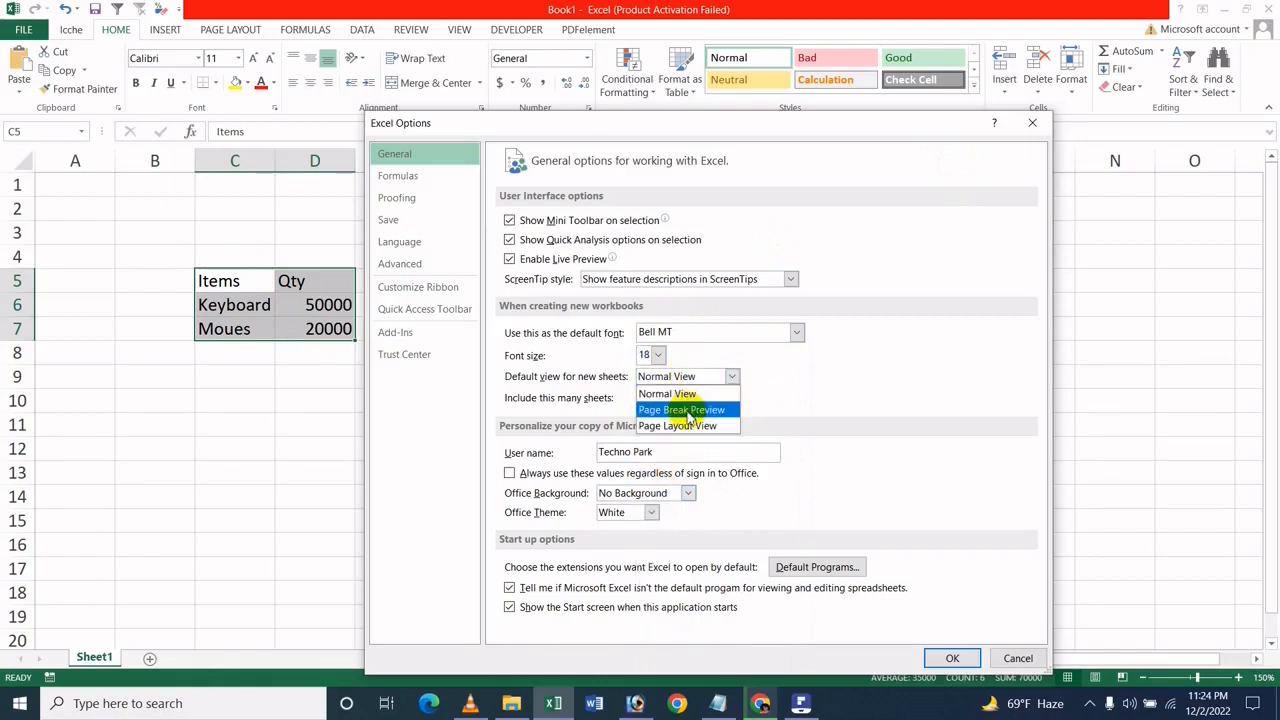
pyautogui.click(684, 424)
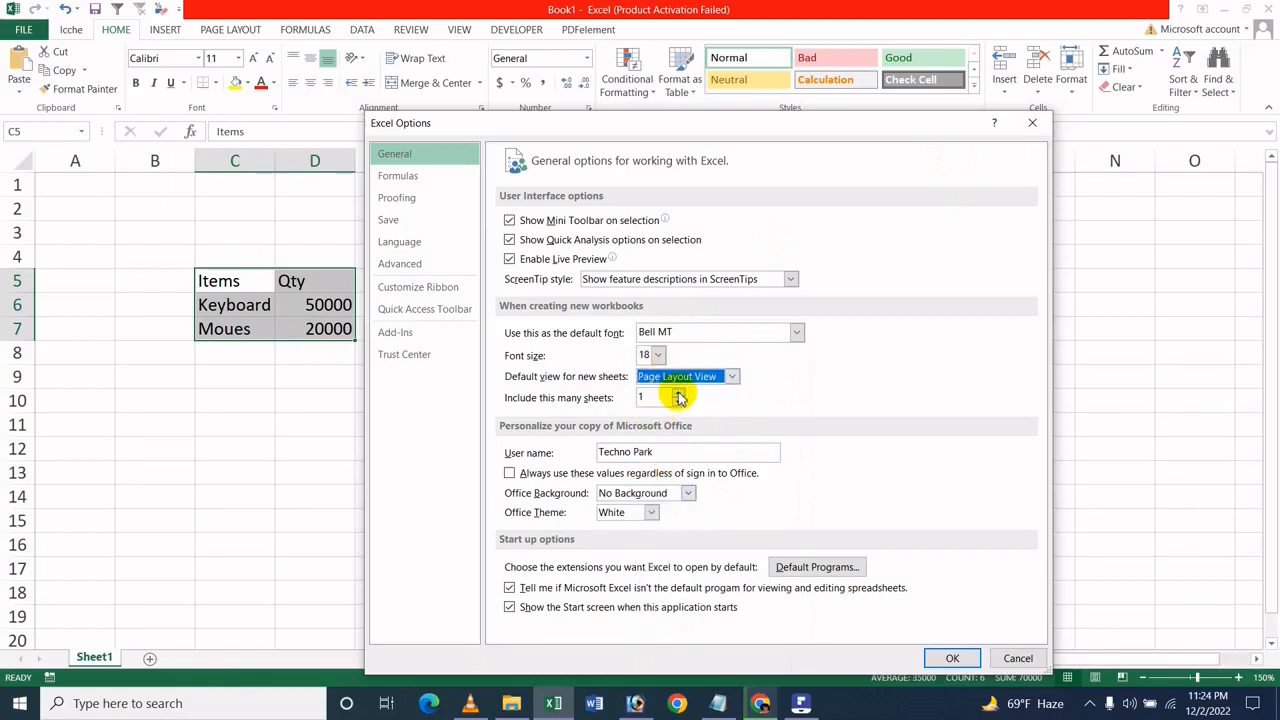
# Set the number of sheets included in new workbooks to 3 and apply the Excel options
pyautogui.click(679, 393)
pyautogui.click(679, 393)
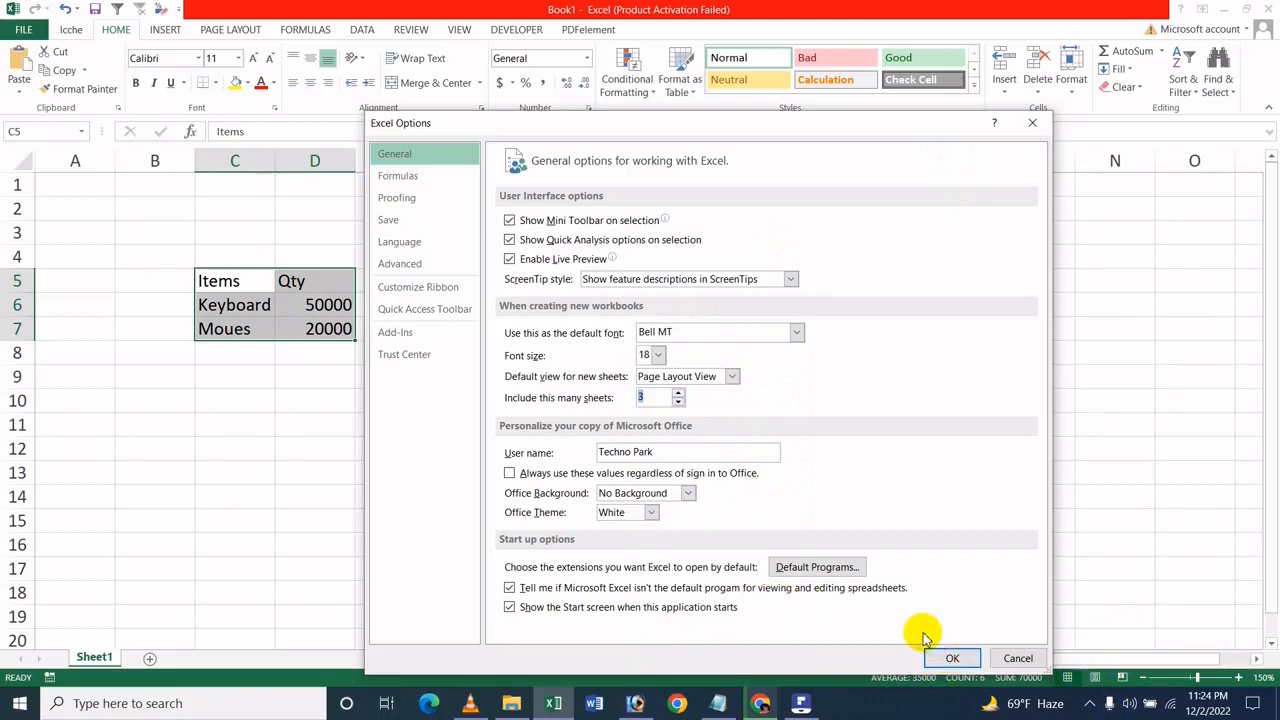
pyautogui.click(957, 658)
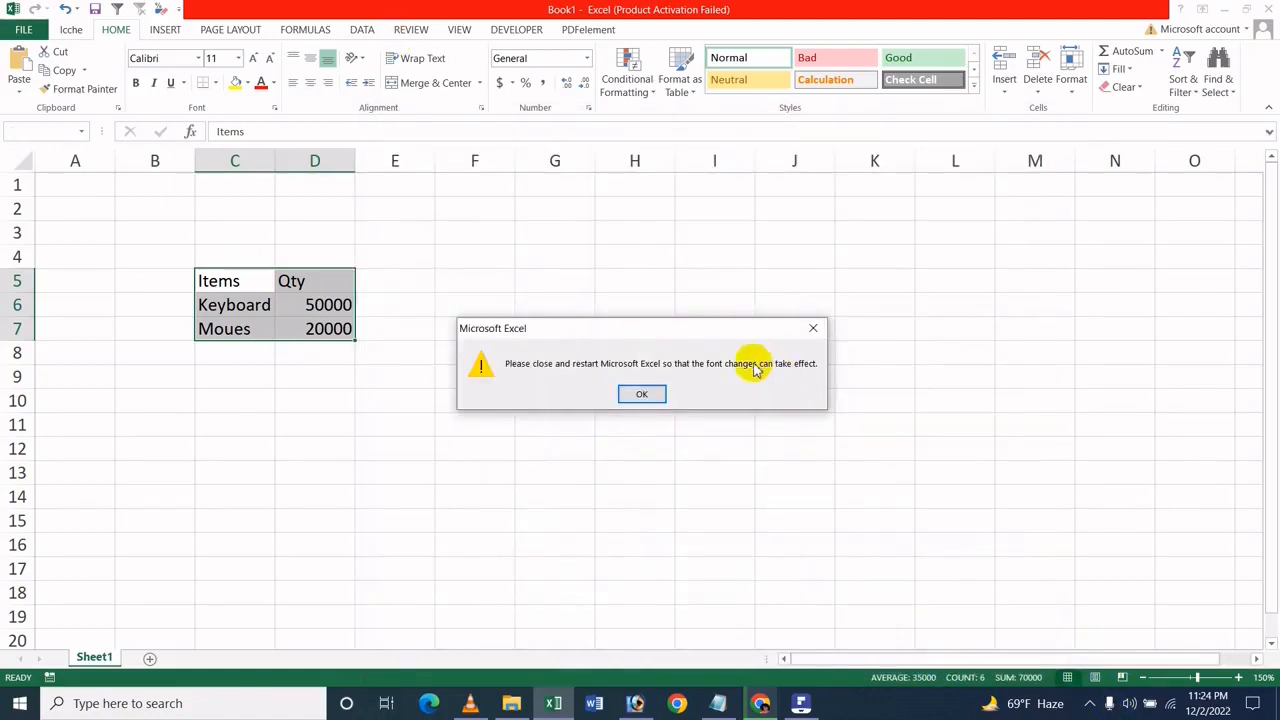
# Dismiss the restart notice and close Book1 without saving its changes
pyautogui.click(649, 394)
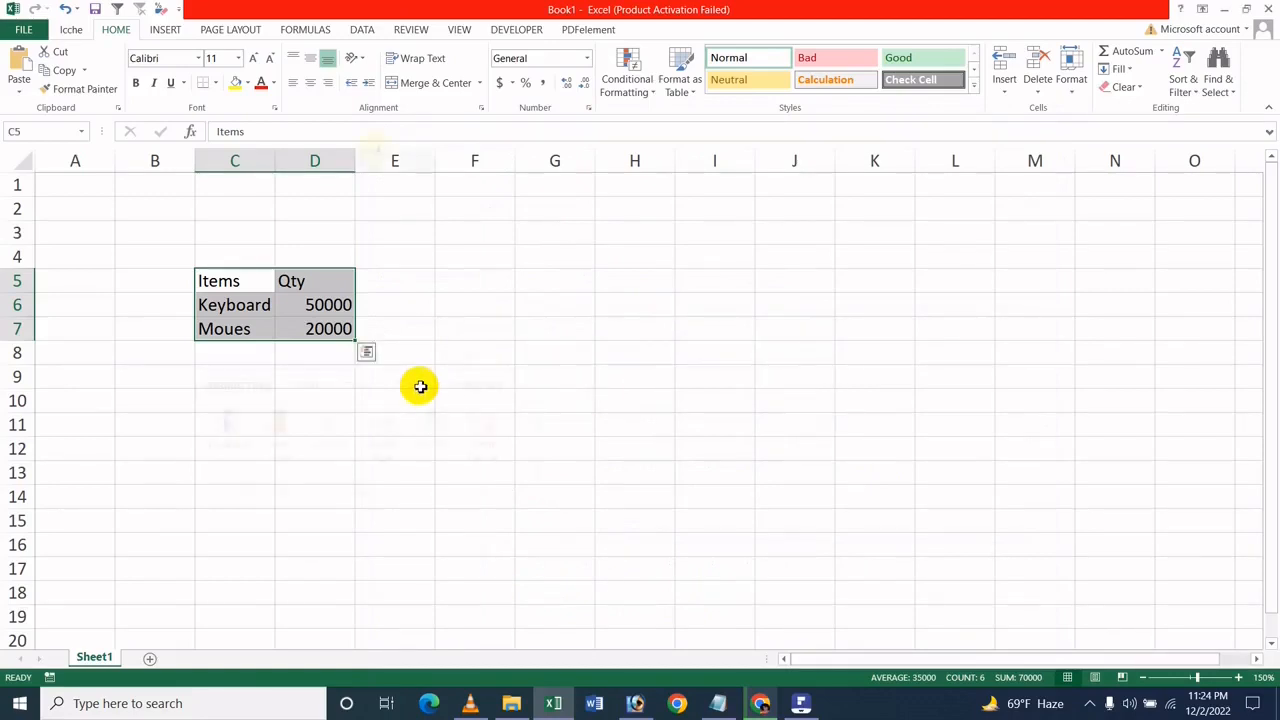
pyautogui.click(1267, 9)
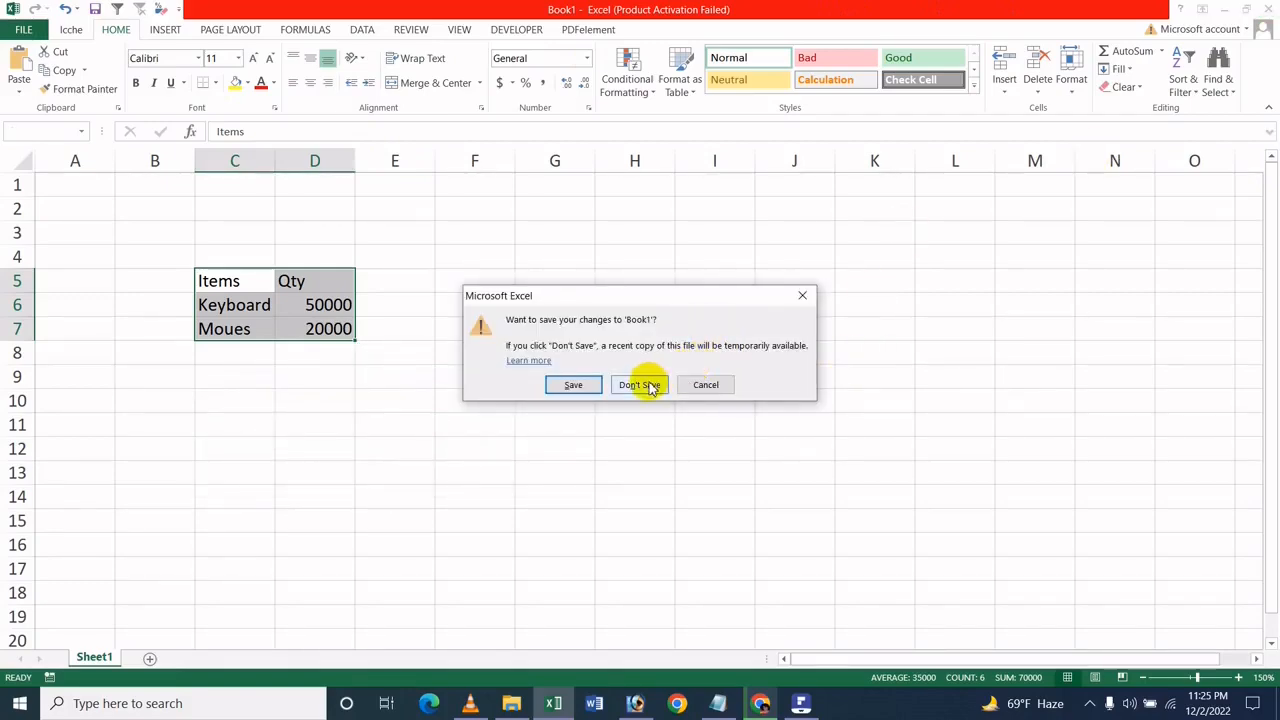
pyautogui.click(649, 386)
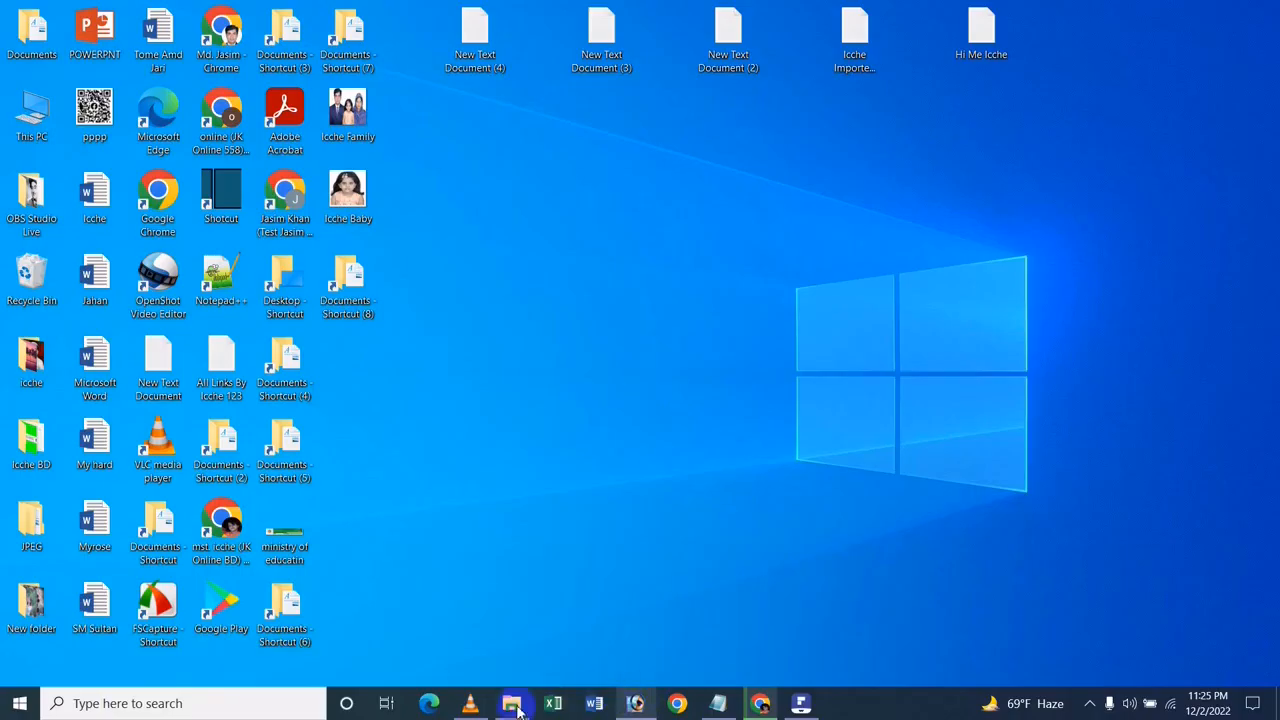
# Relaunch Excel in a maximized window, create a blank workbook and dismiss the activation wizard
pyautogui.click(553, 703)
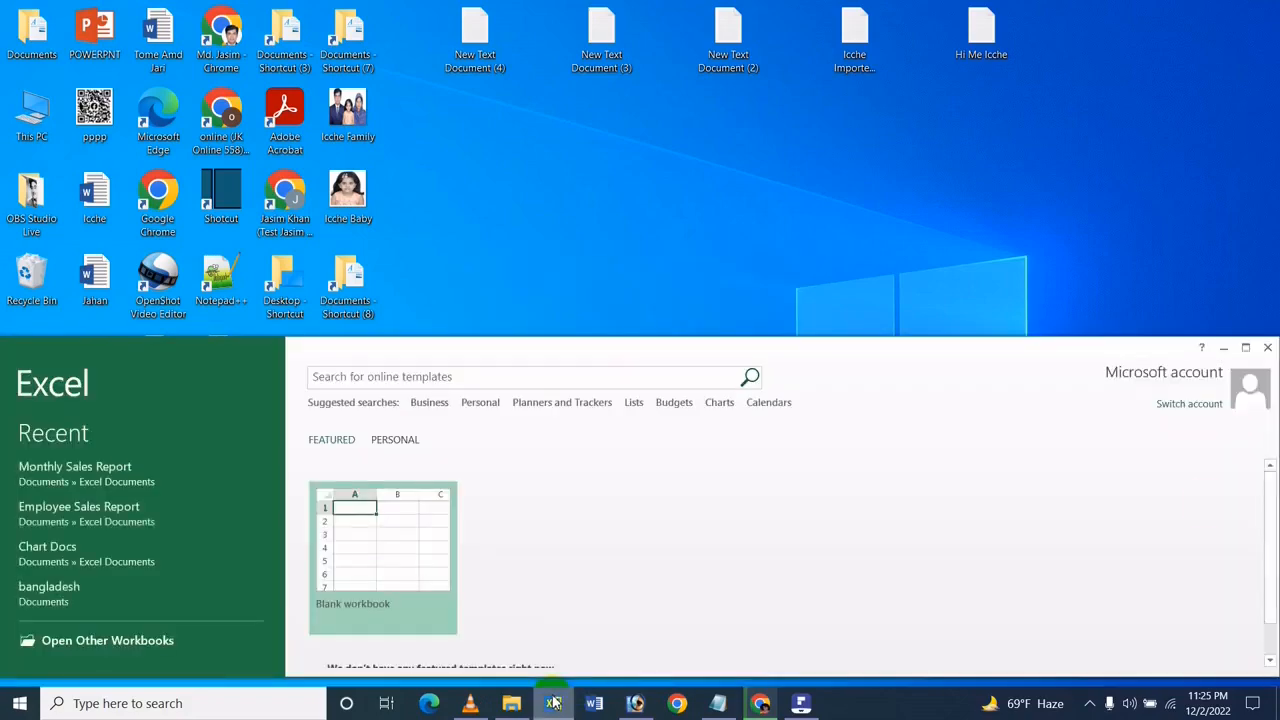
pyautogui.click(1245, 347)
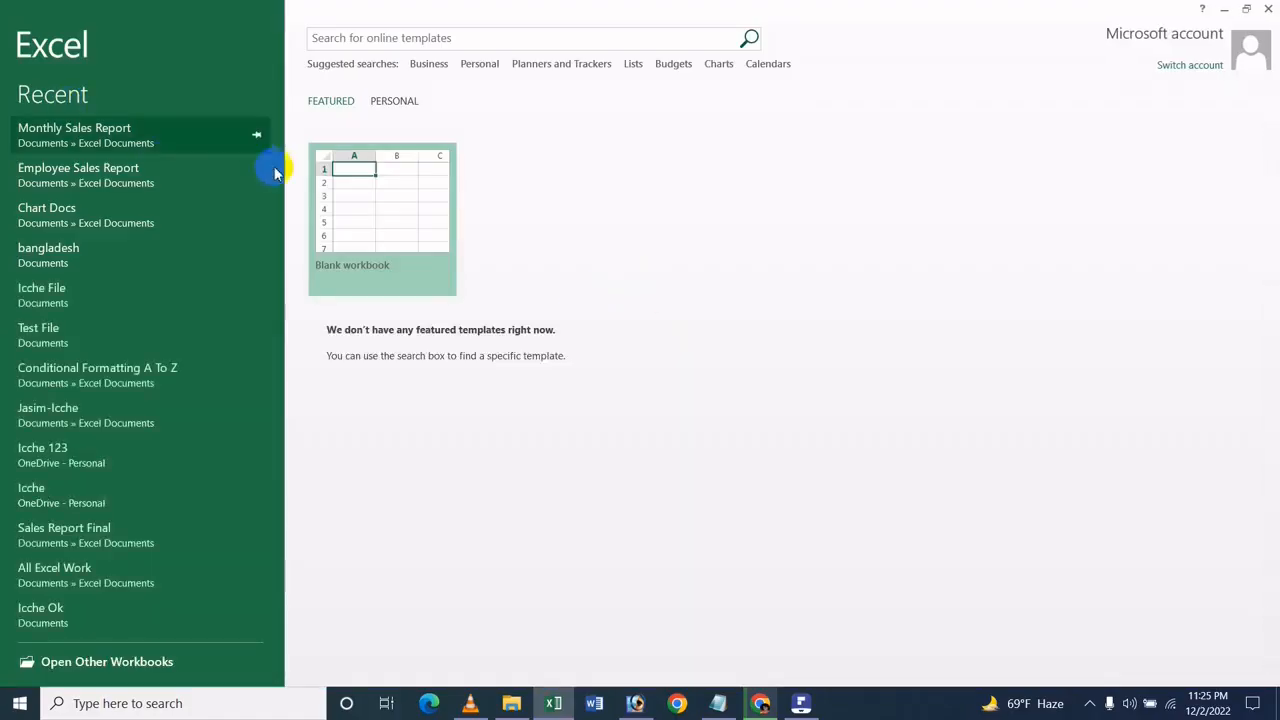
pyautogui.click(371, 223)
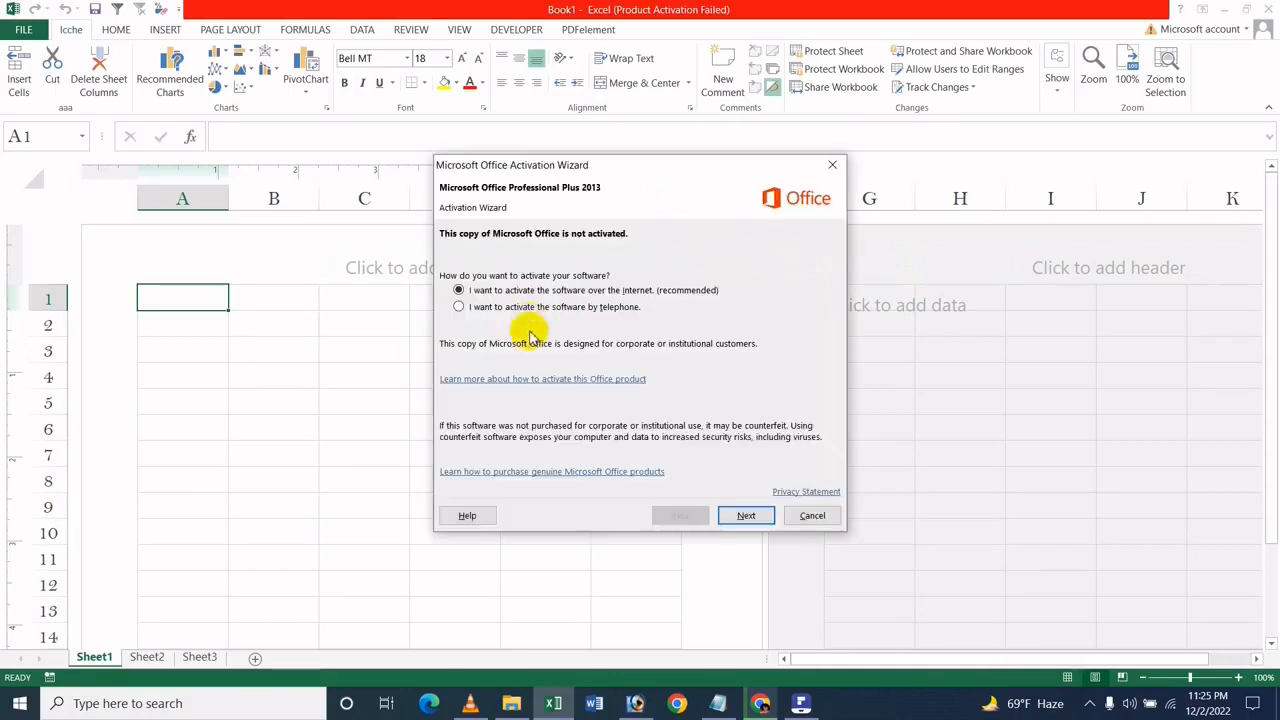
pyautogui.click(835, 162)
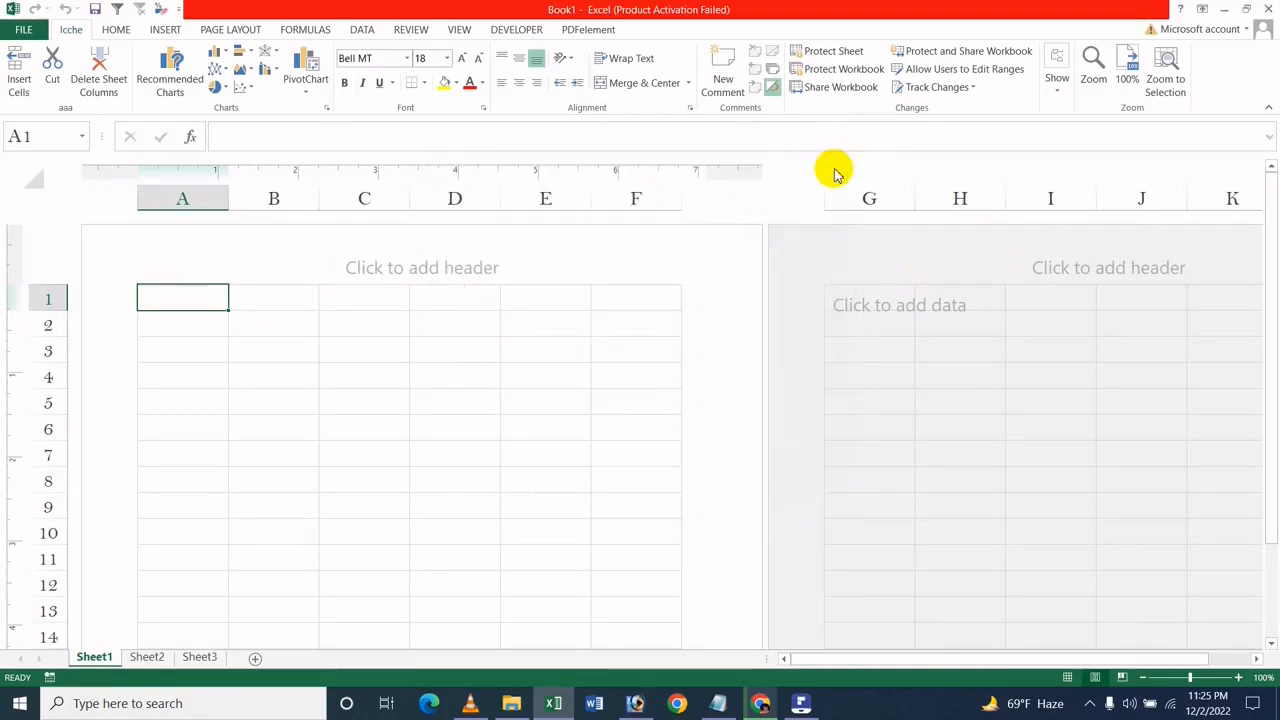
# Add the centre page header g on Sheet1 and enter fgfg in C3 and dfgdfg in E4
pyautogui.click(443, 278)
pyautogui.write('g')
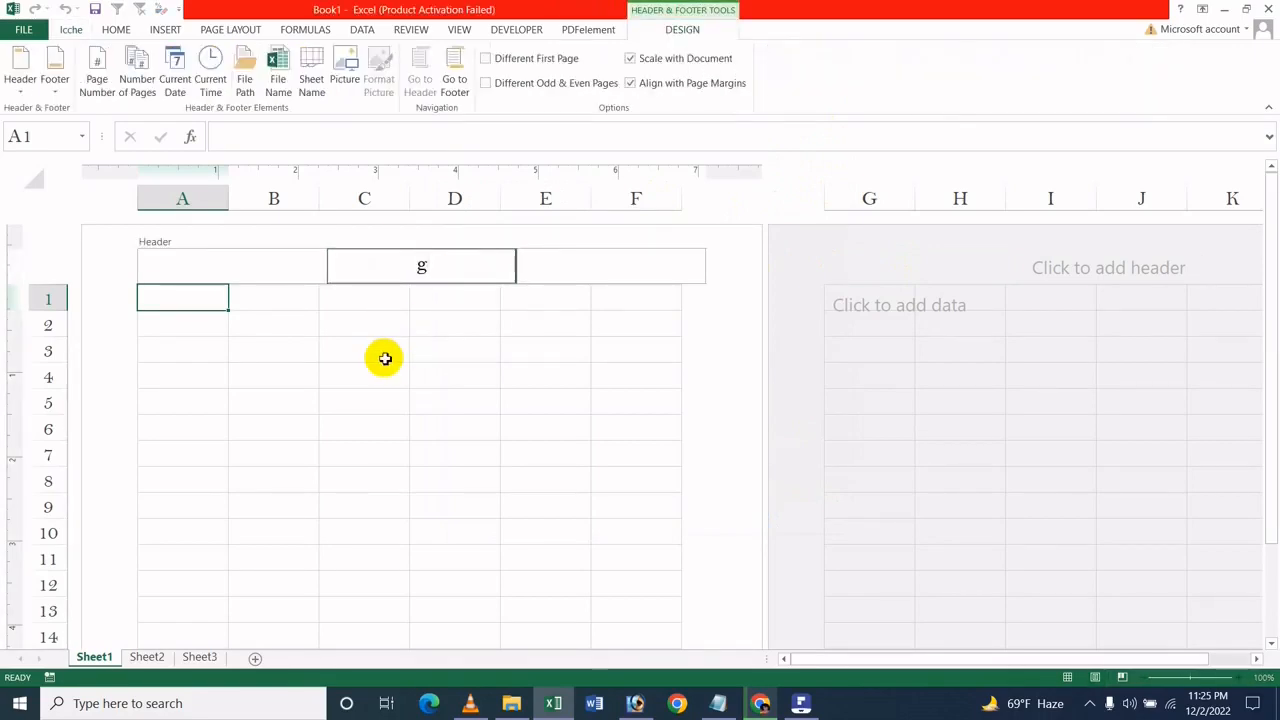
pyautogui.click(384, 357)
pyautogui.write('fgfg')
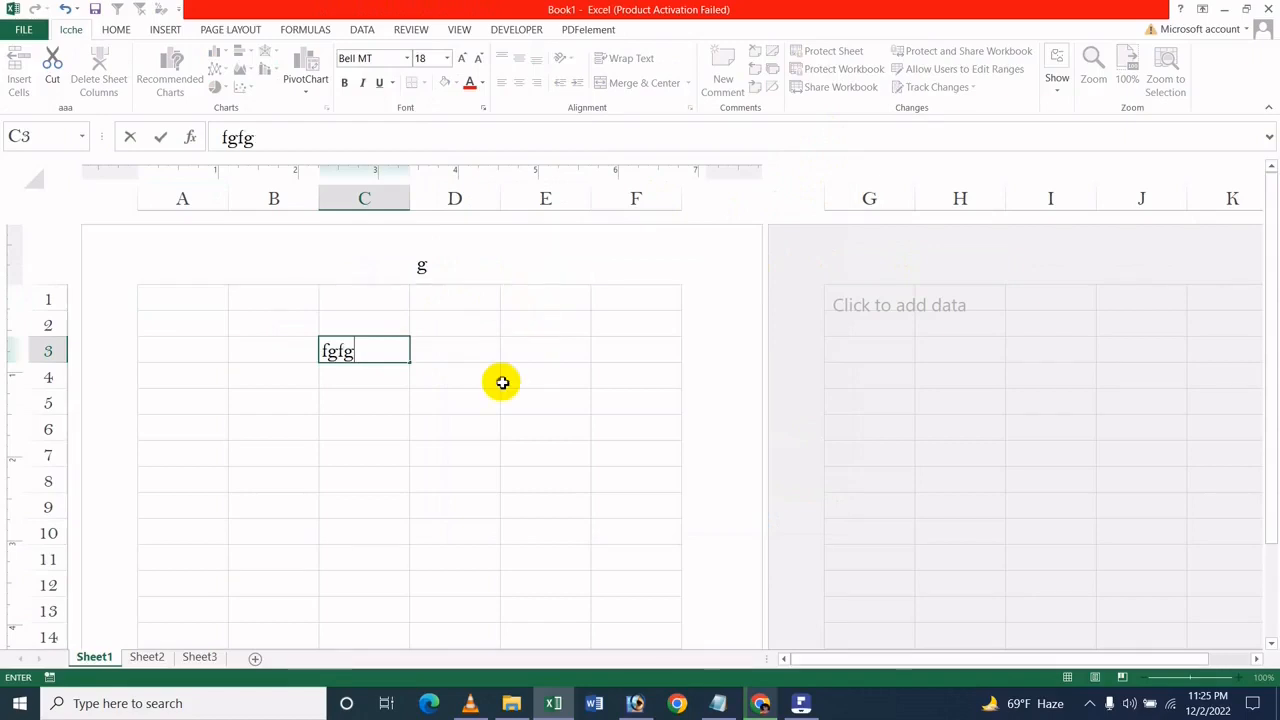
pyautogui.click(503, 378)
pyautogui.write('dfgdfg')
# Enter the sample text gfgdg in B4 and fgfdg in D5 on Sheet1
pyautogui.click(254, 373)
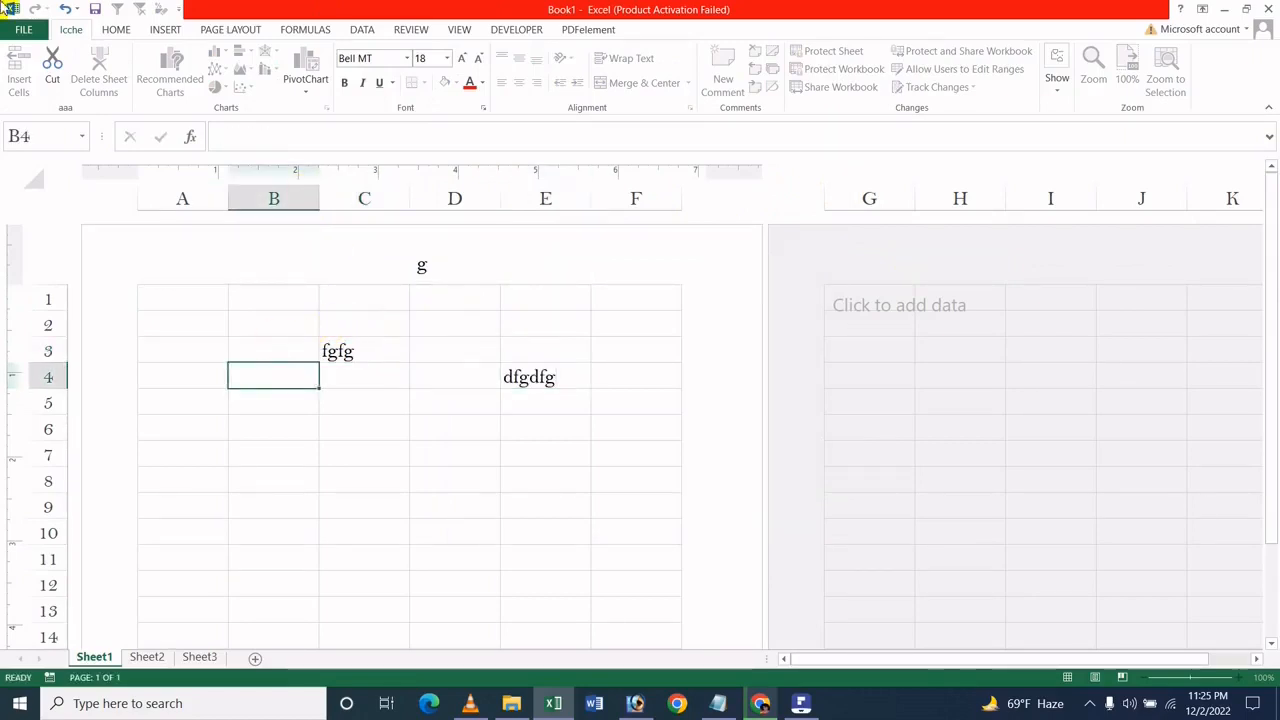
pyautogui.write('gfgdg')
pyautogui.click(494, 406)
pyautogui.write('fgfdg')
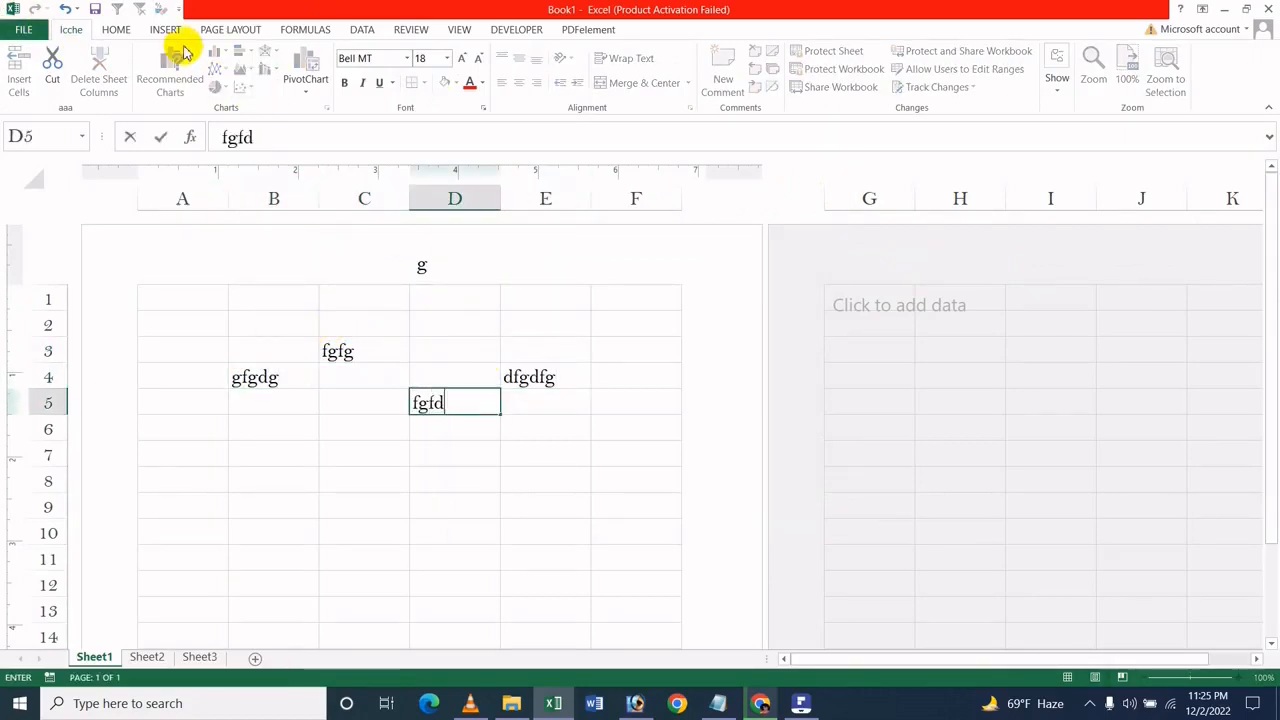
pyautogui.click(116, 31)
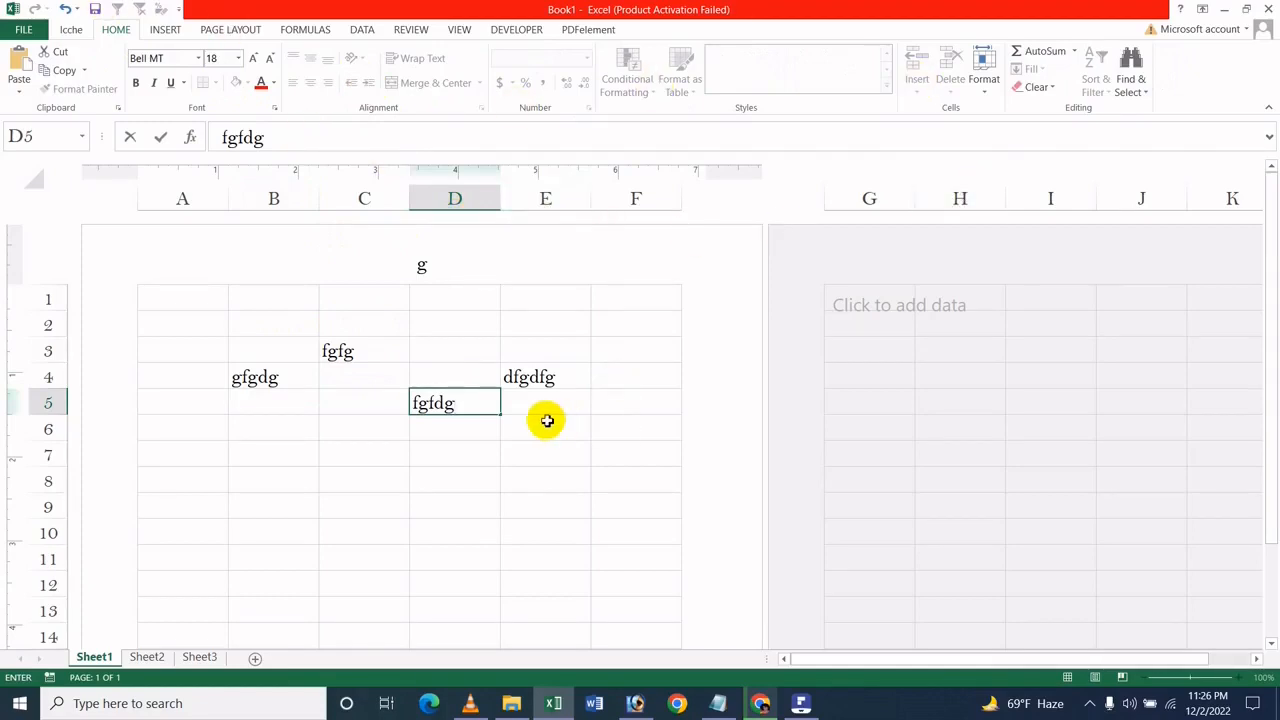
pyautogui.click(543, 424)
# Enter hhgfh in F5, hgfh in E7 and F4, and hfhfghfg in F7 on Sheet1
pyautogui.click(609, 396)
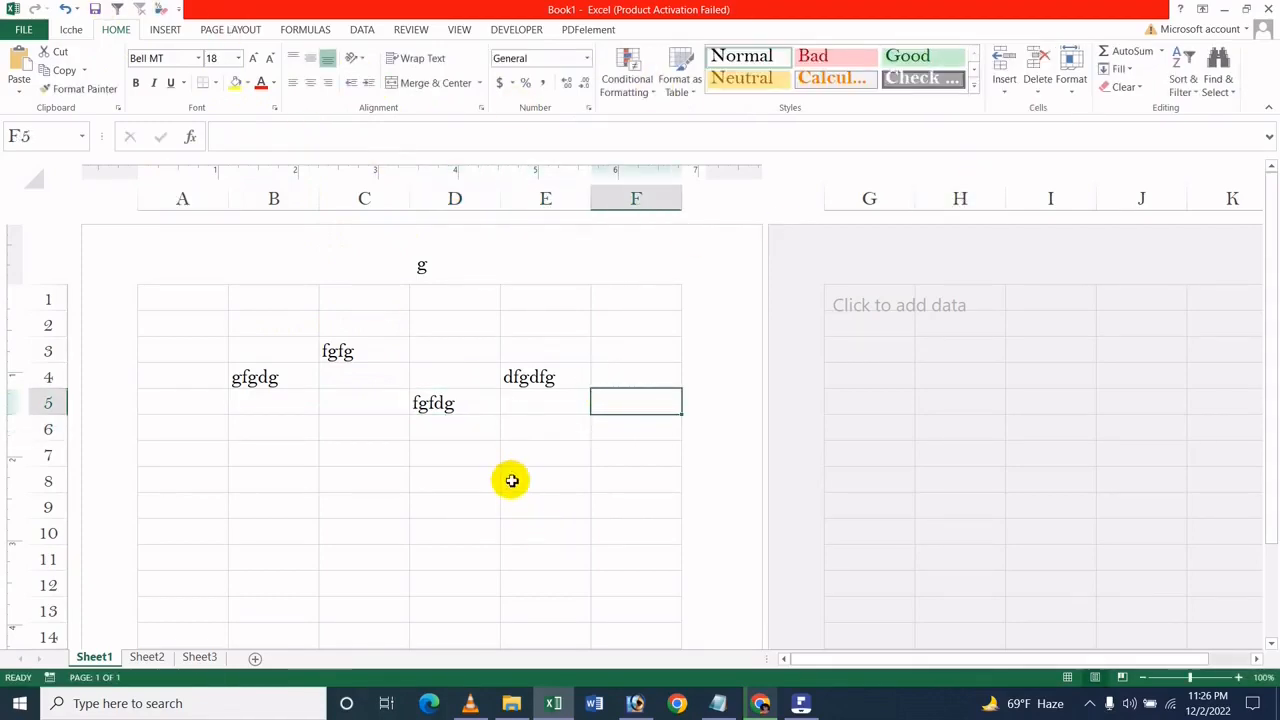
pyautogui.write('hhgfh')
pyautogui.click(588, 450)
pyautogui.write('hgfh')
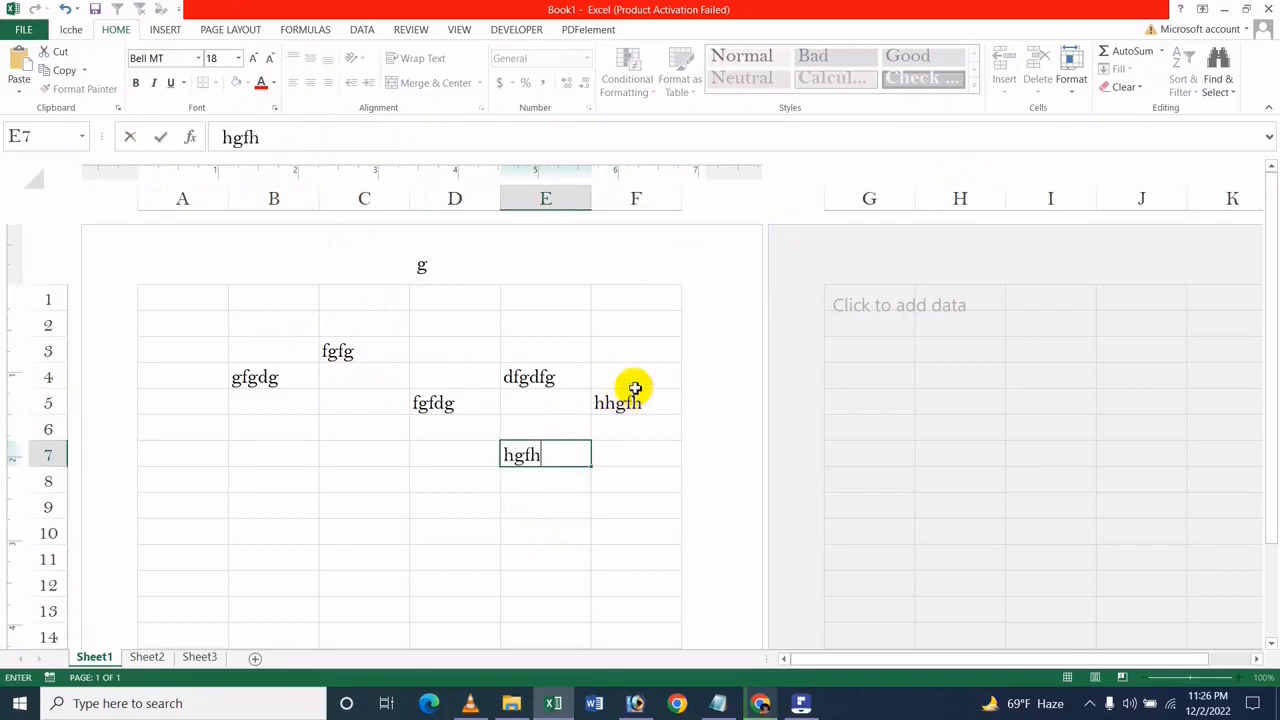
pyautogui.click(634, 386)
pyautogui.write('hgfh')
pyautogui.click(637, 448)
pyautogui.write('hfhfghfg')
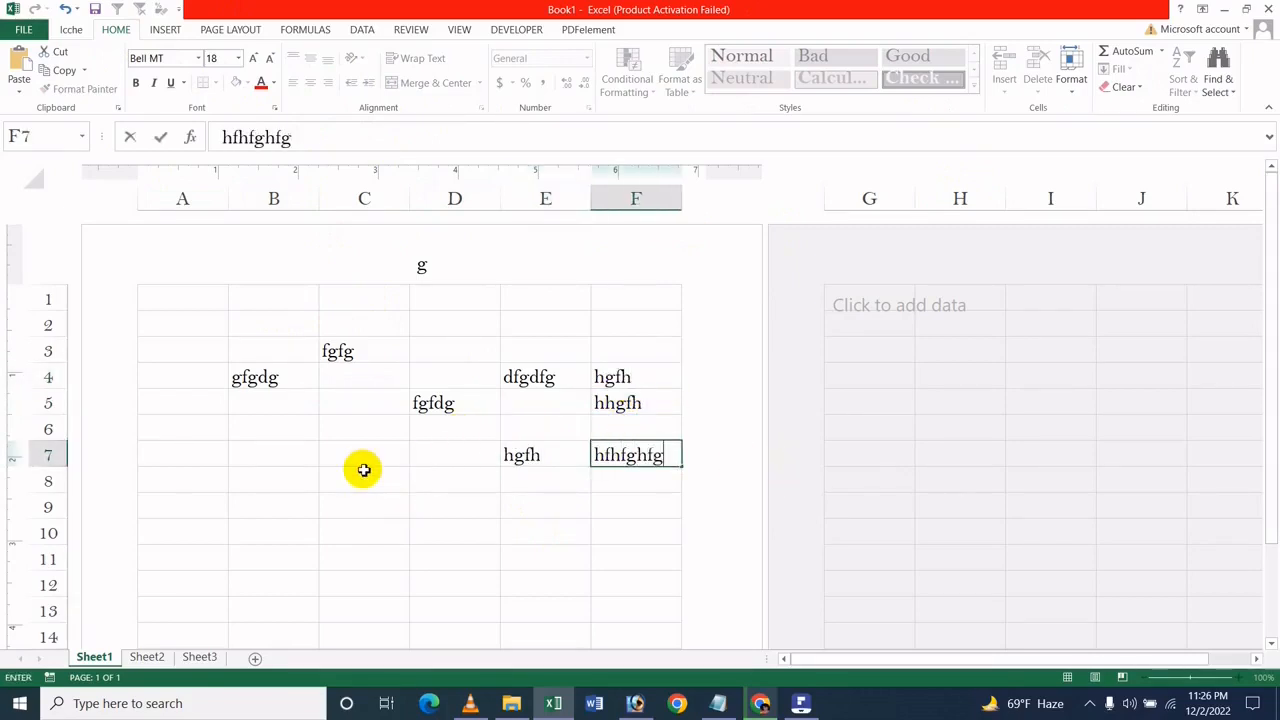
# Enter fghgfh in C8 and fghh in D3, and check the selected font size without changing it
pyautogui.click(363, 470)
pyautogui.write('fghgfh')
pyautogui.click(455, 350)
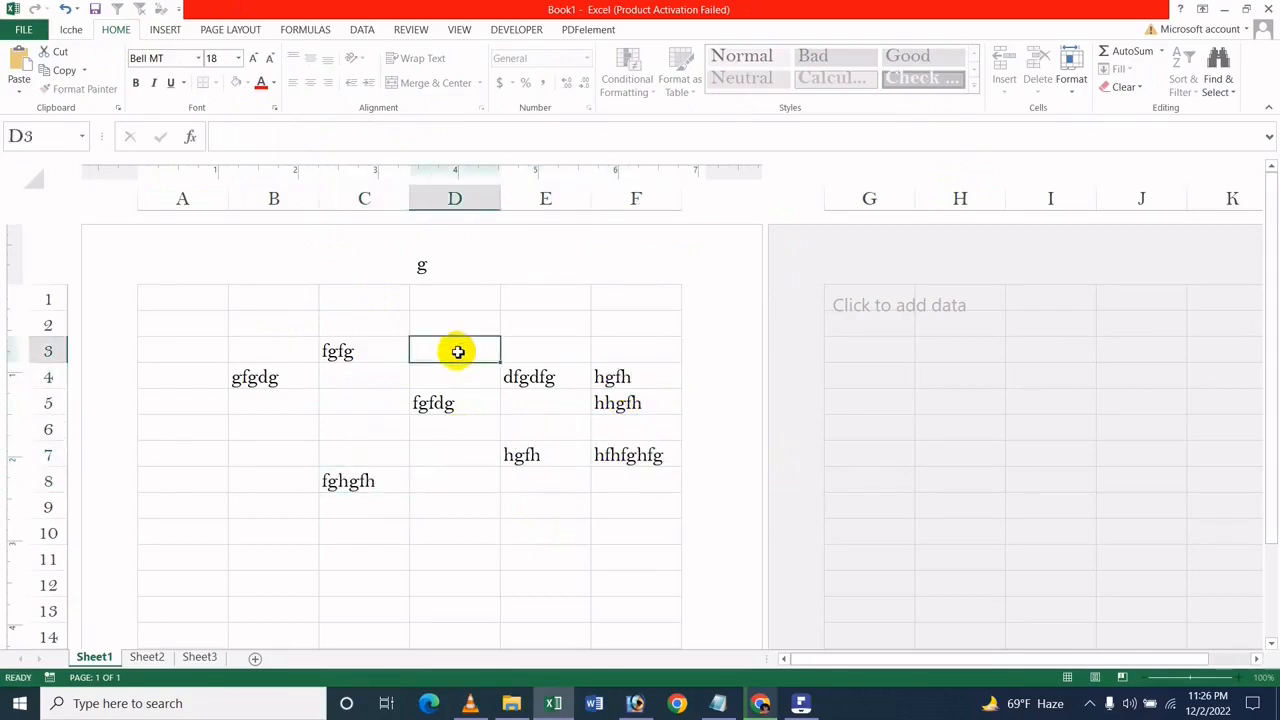
pyautogui.write('fghh')
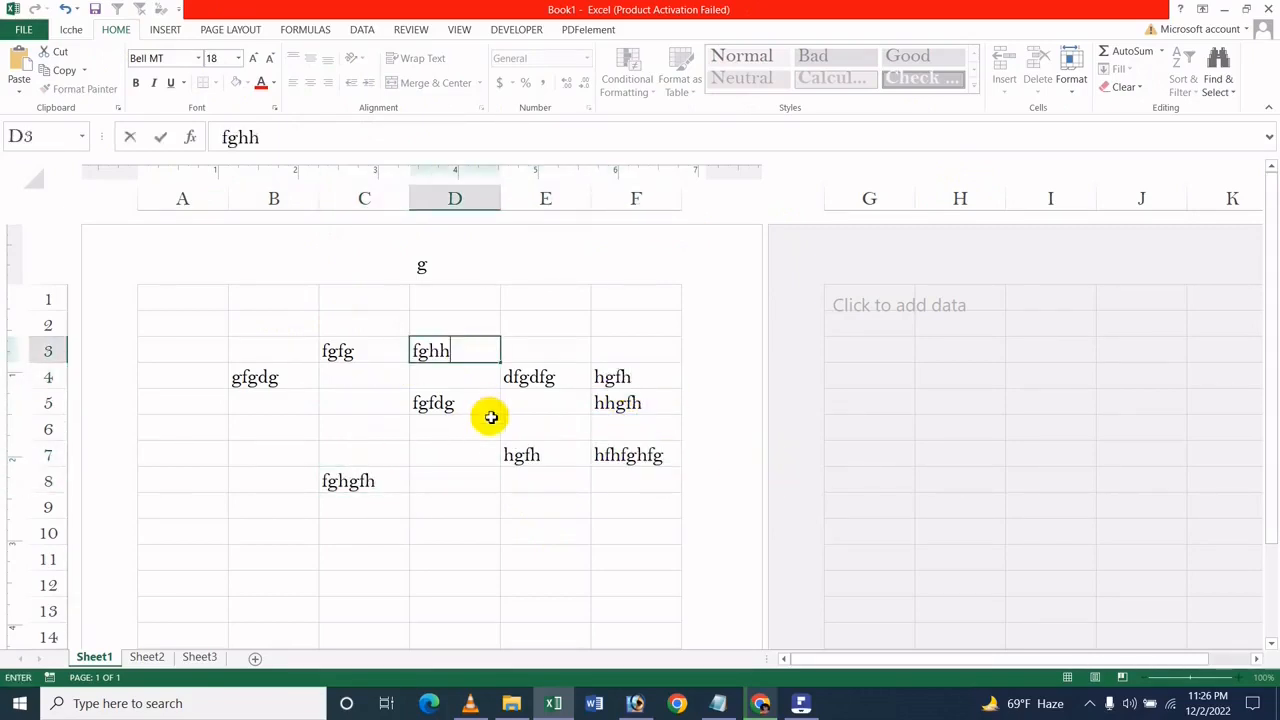
pyautogui.click(237, 55)
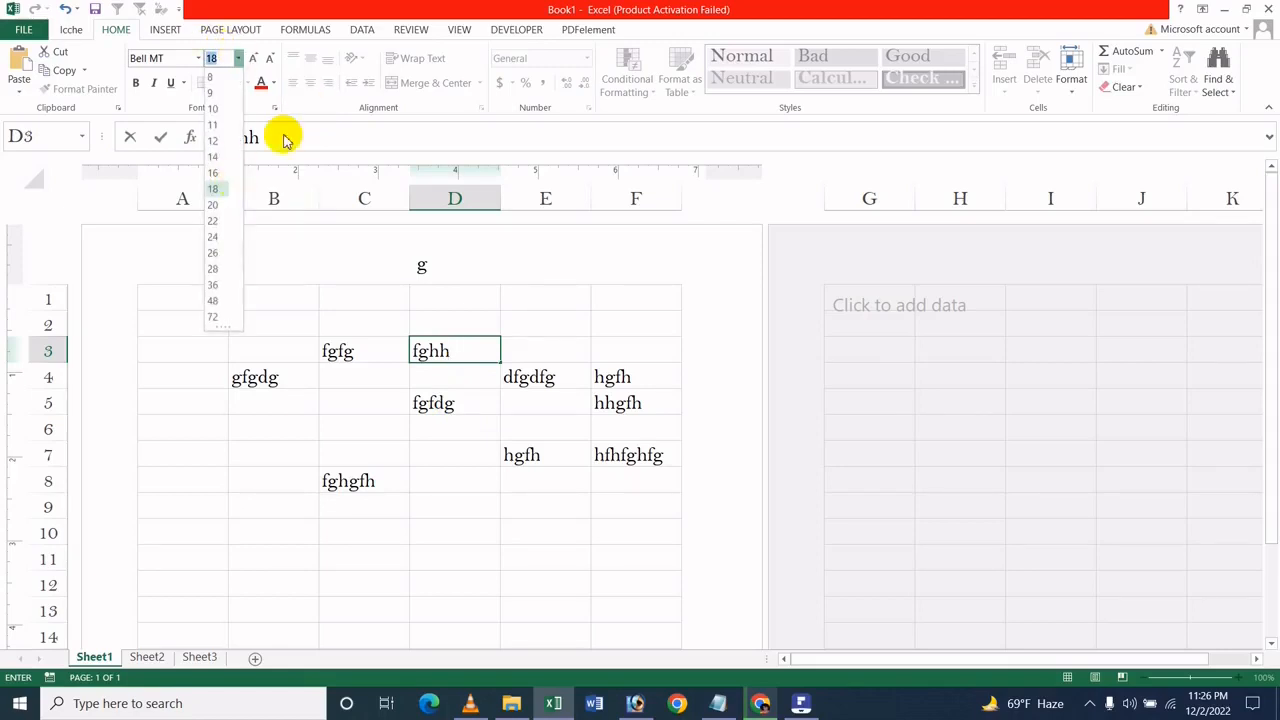
pyautogui.click(453, 380)
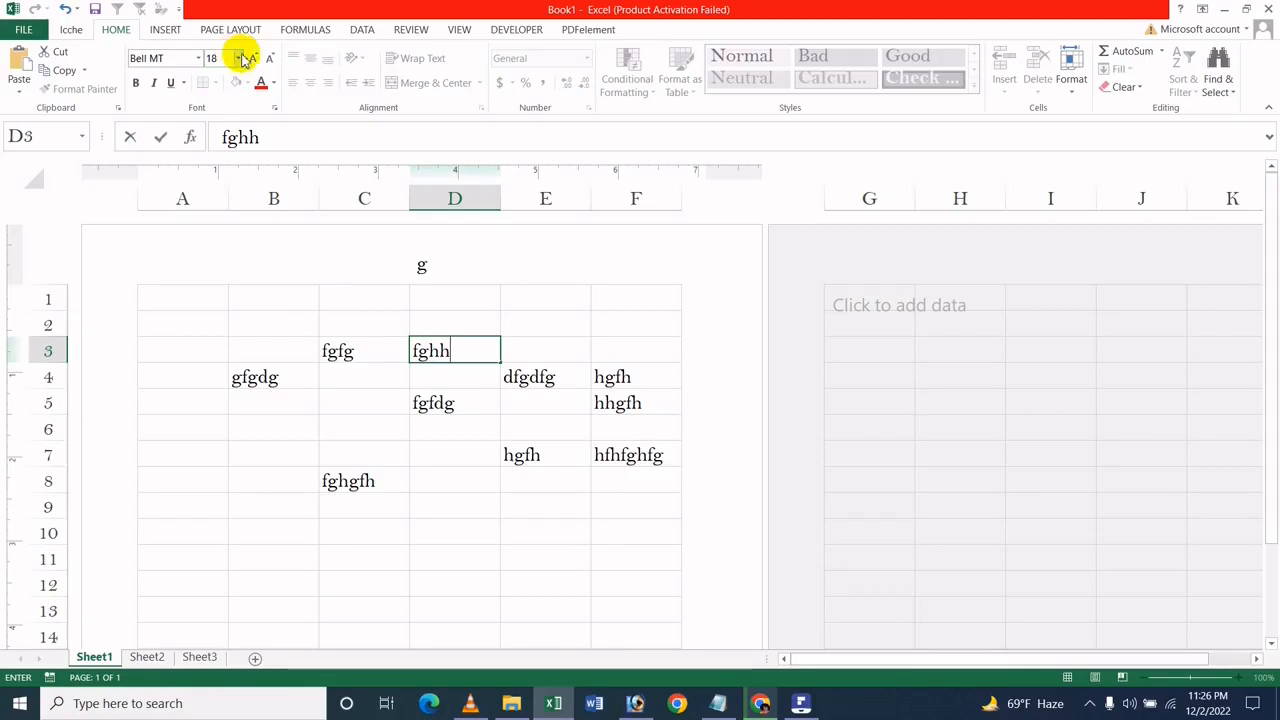
# Switch to Sheet2 and enter the sample text hhfg in C7
pyautogui.click(199, 658)
pyautogui.click(146, 658)
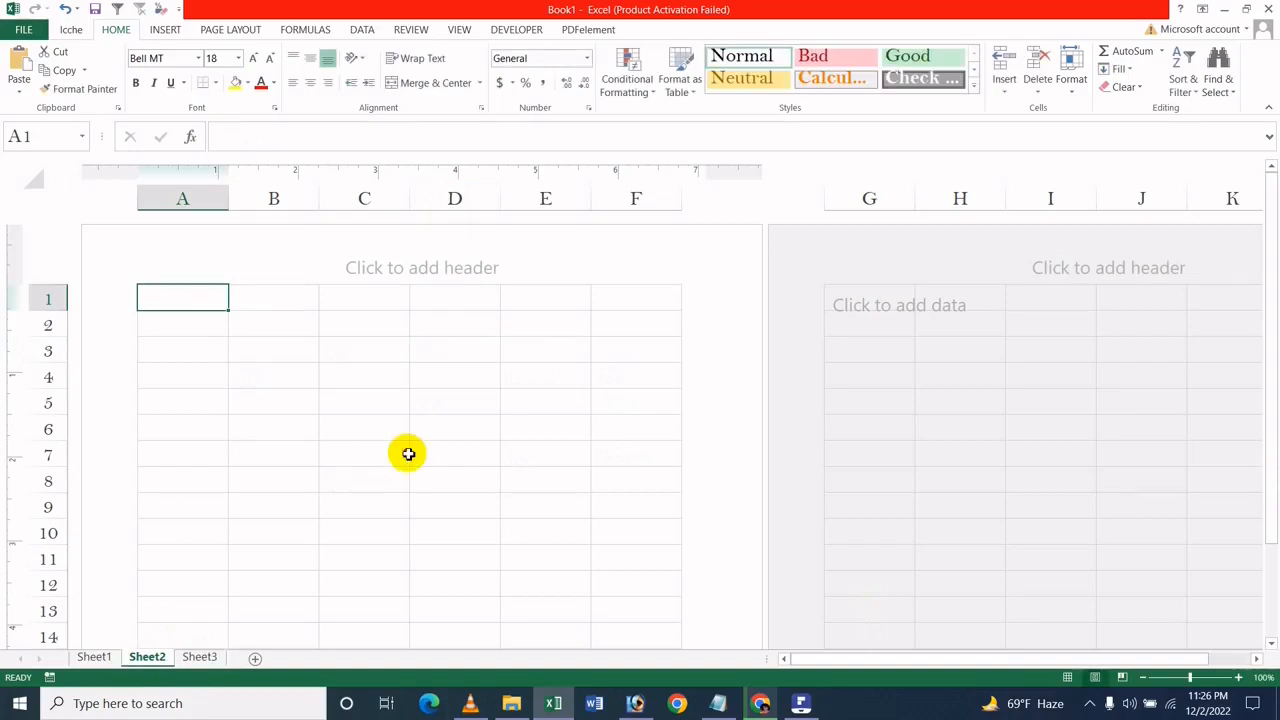
pyautogui.click(398, 455)
pyautogui.write('hhfg')
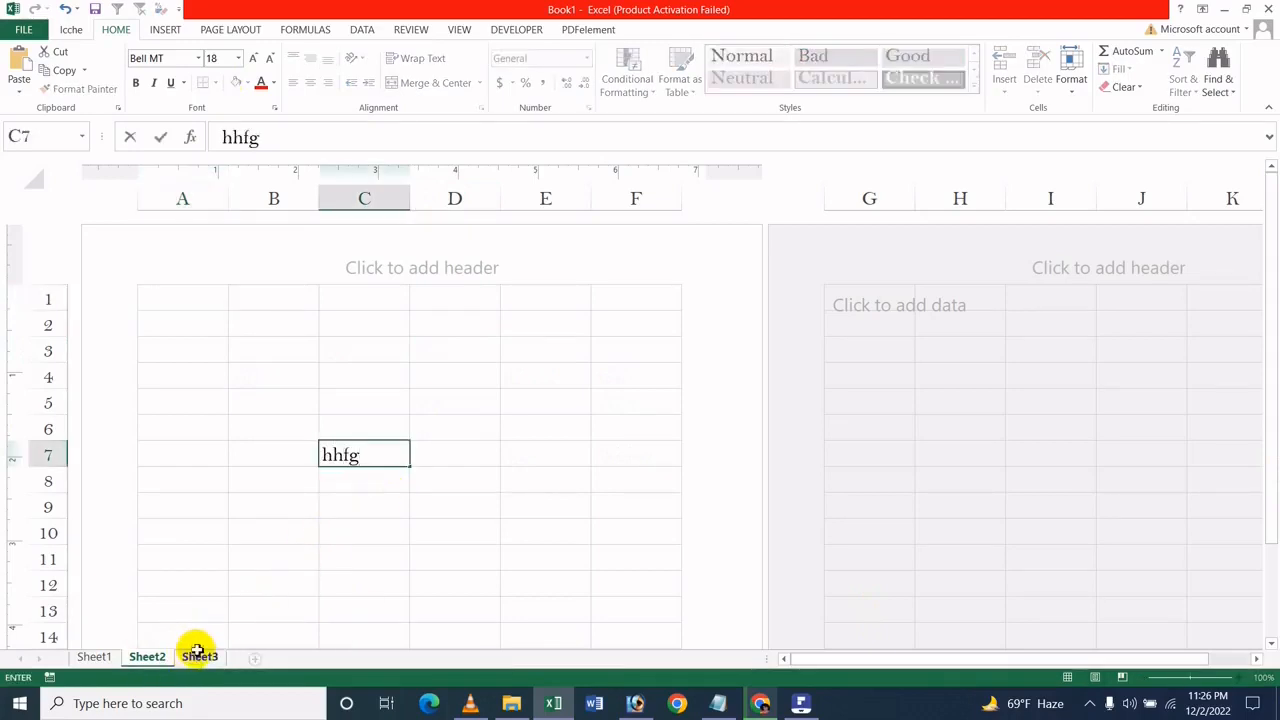
# Switch to Sheet3 and enter hgf in D4 and hfgh in D8
pyautogui.click(199, 658)
pyautogui.click(199, 658)
pyautogui.click(413, 377)
pyautogui.write('hgf')
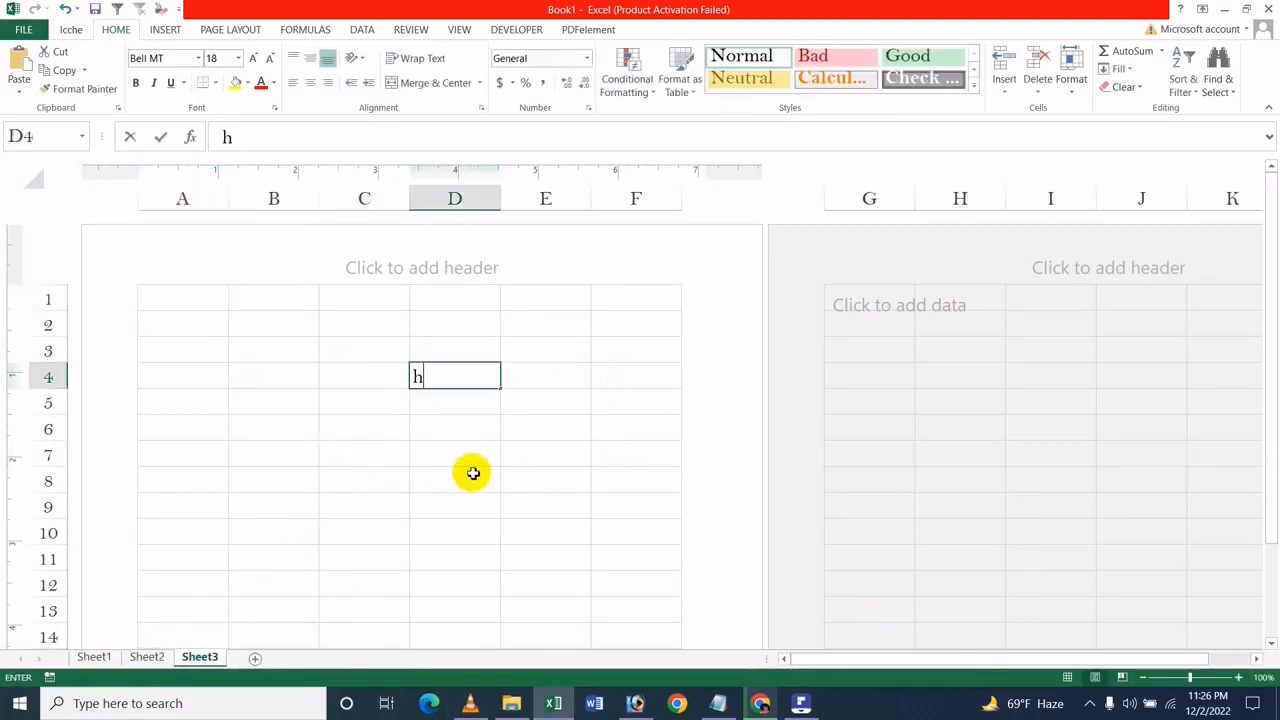
pyautogui.click(471, 471)
pyautogui.write('hfgh')
pyautogui.click(249, 420)
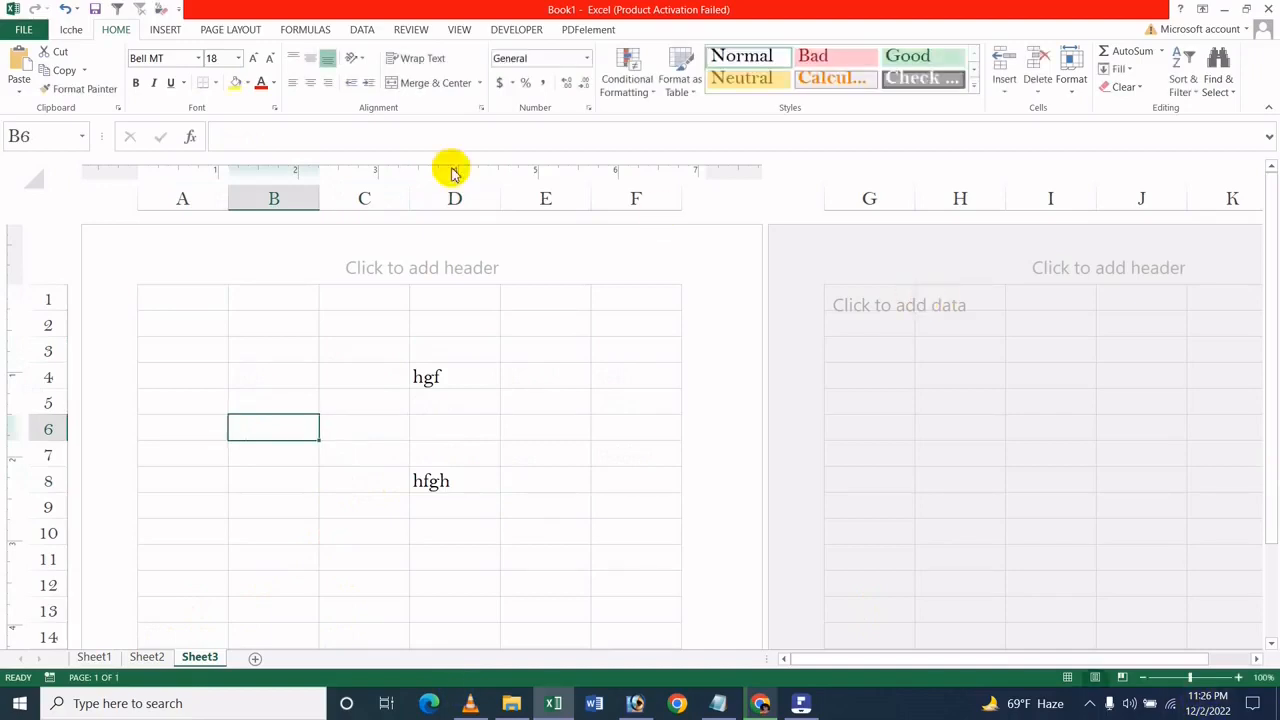
# Add the centre page header yuhfyhg on Sheet3 and return to the cells
pyautogui.click(437, 274)
pyautogui.write('yuhfyhg')
pyautogui.click(620, 272)
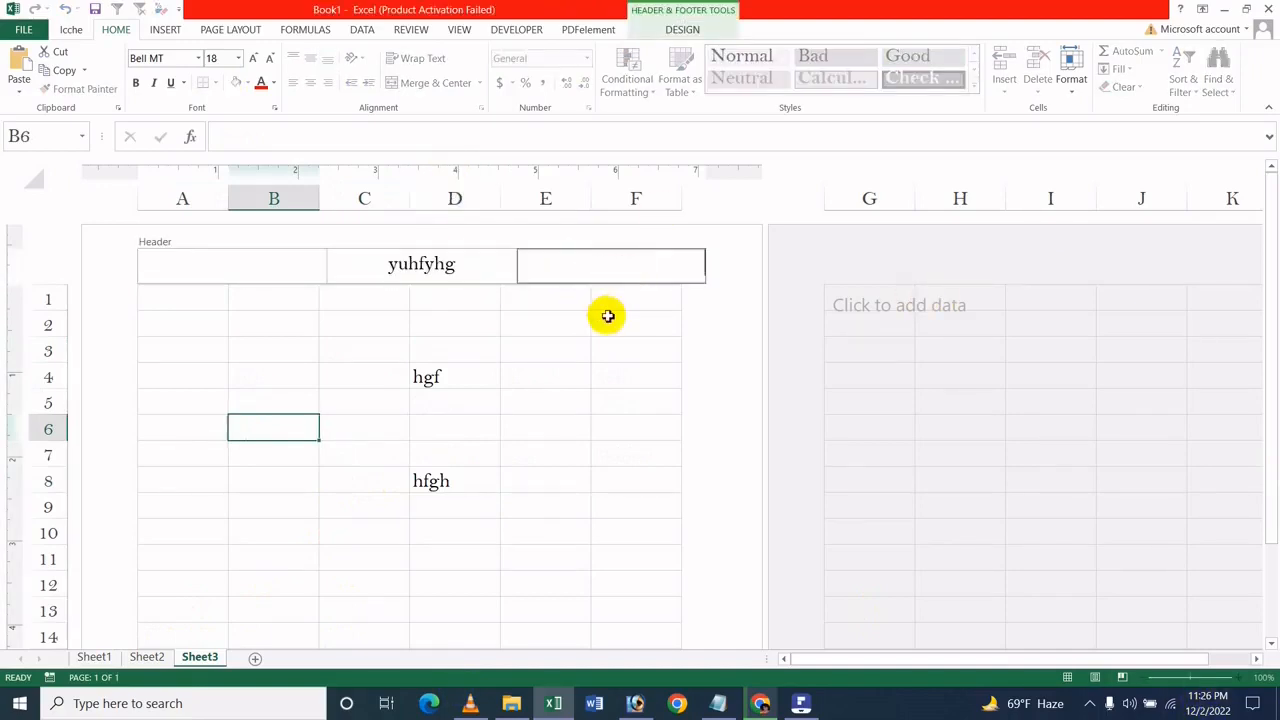
pyautogui.click(542, 382)
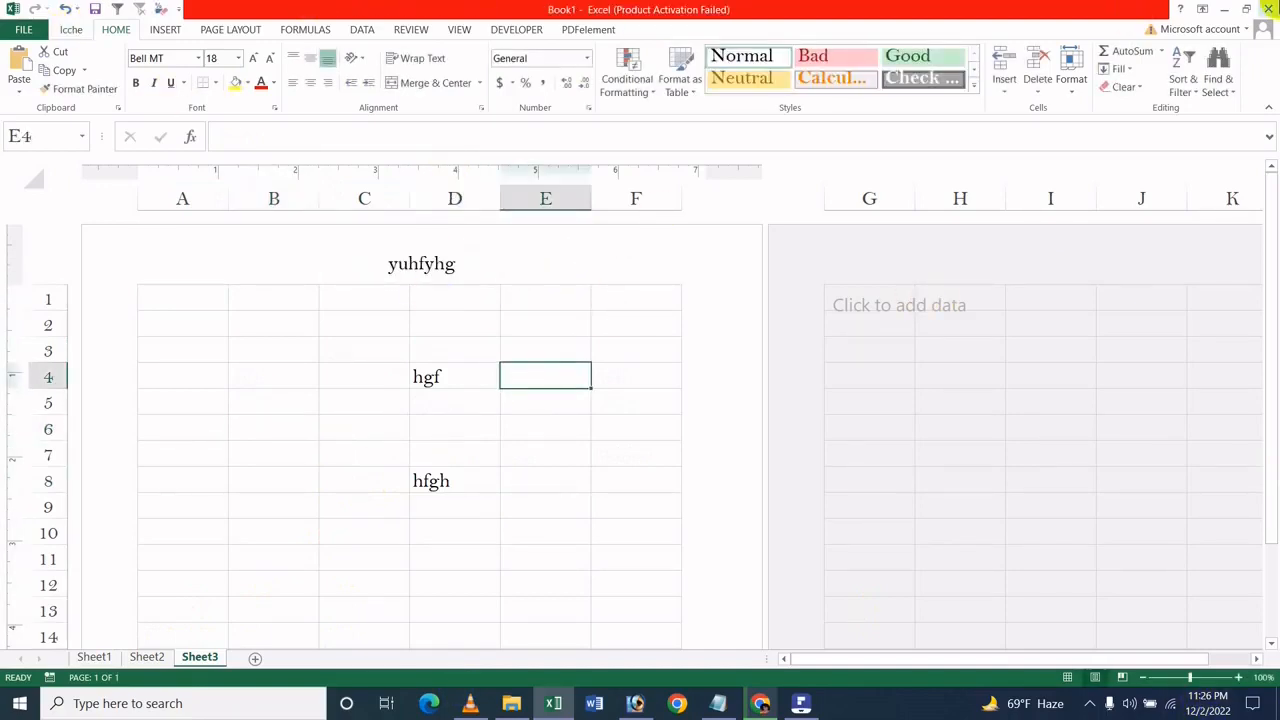
# Open the general Excel options and set the default font for new workbooks to Body Font
pyautogui.click(22, 30)
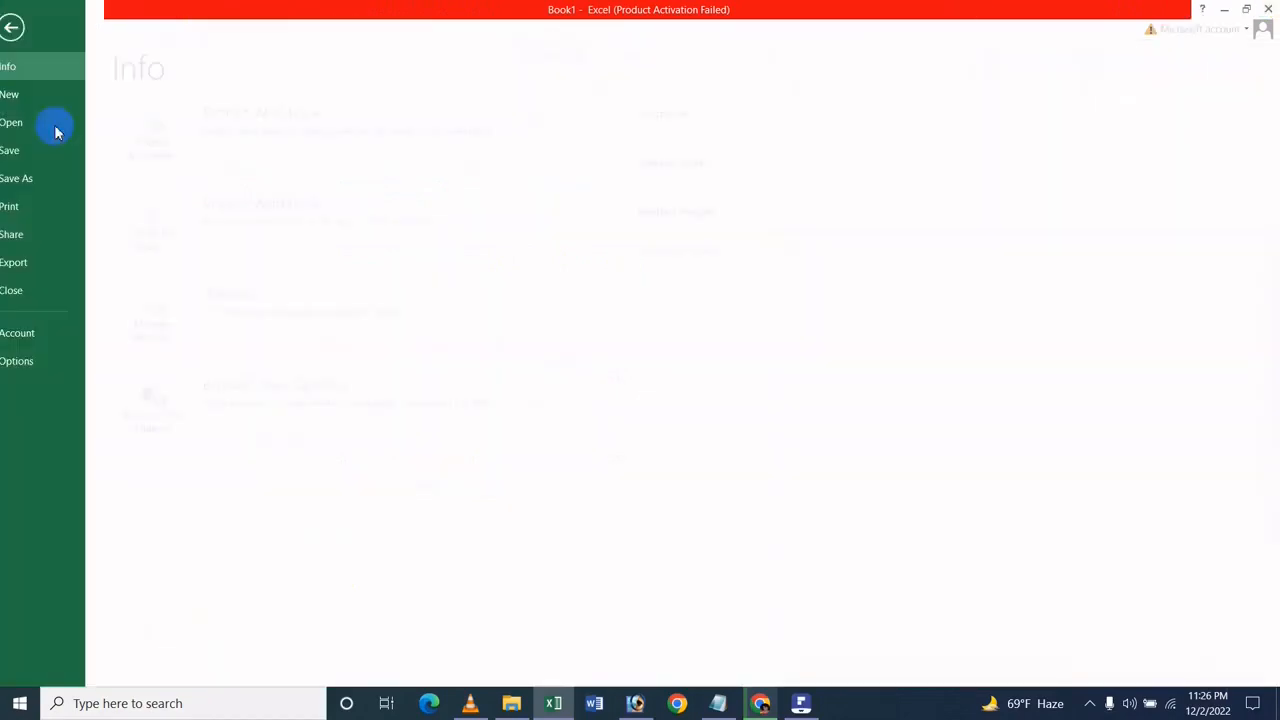
pyautogui.click(35, 363)
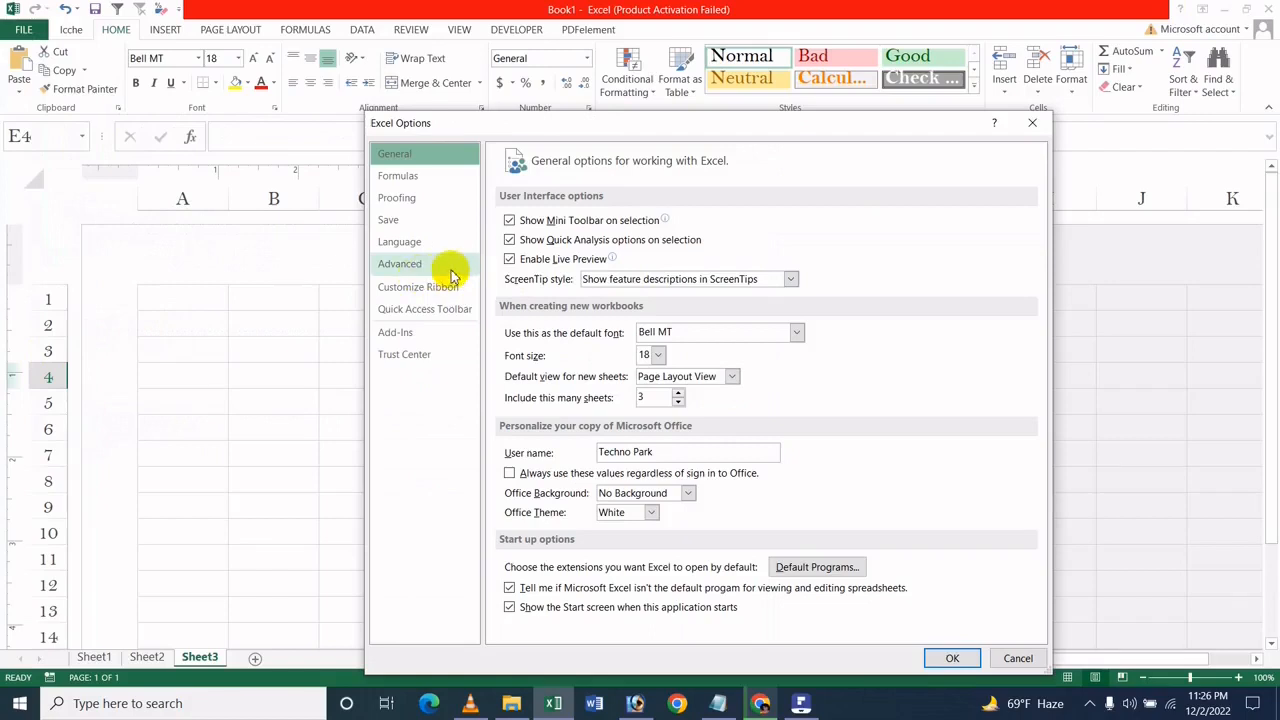
pyautogui.click(683, 332)
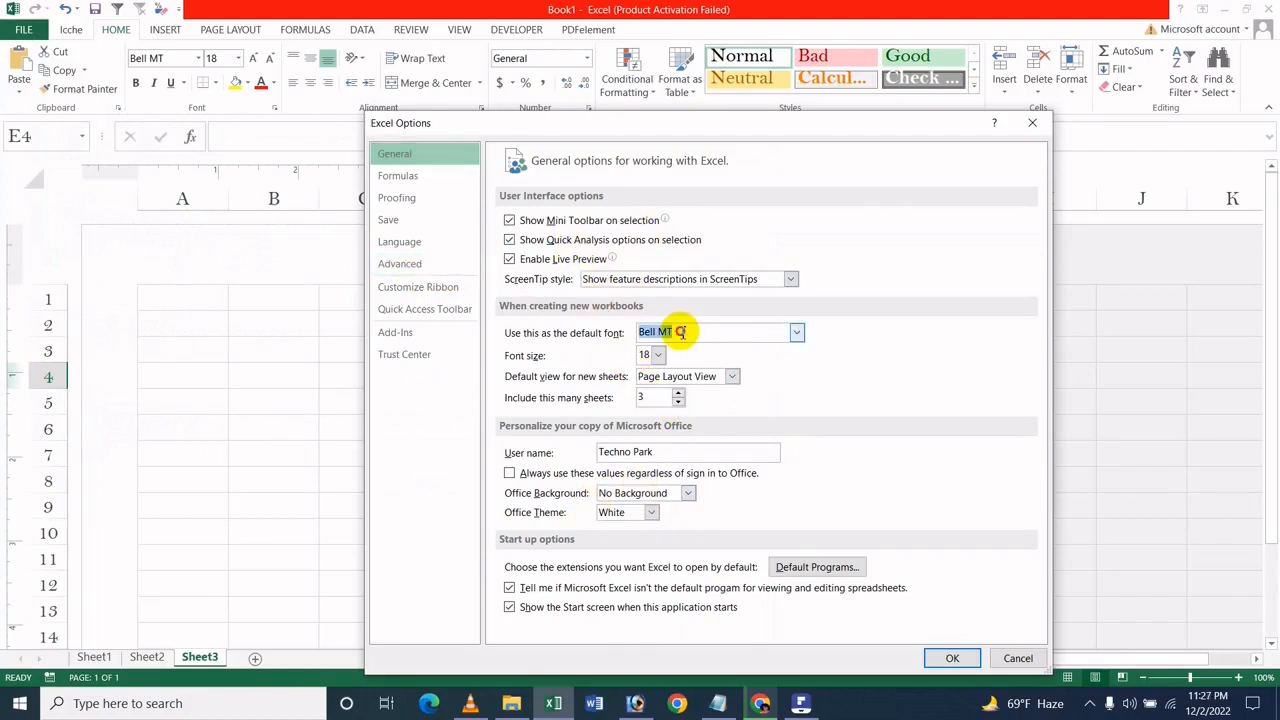
pyautogui.click(797, 335)
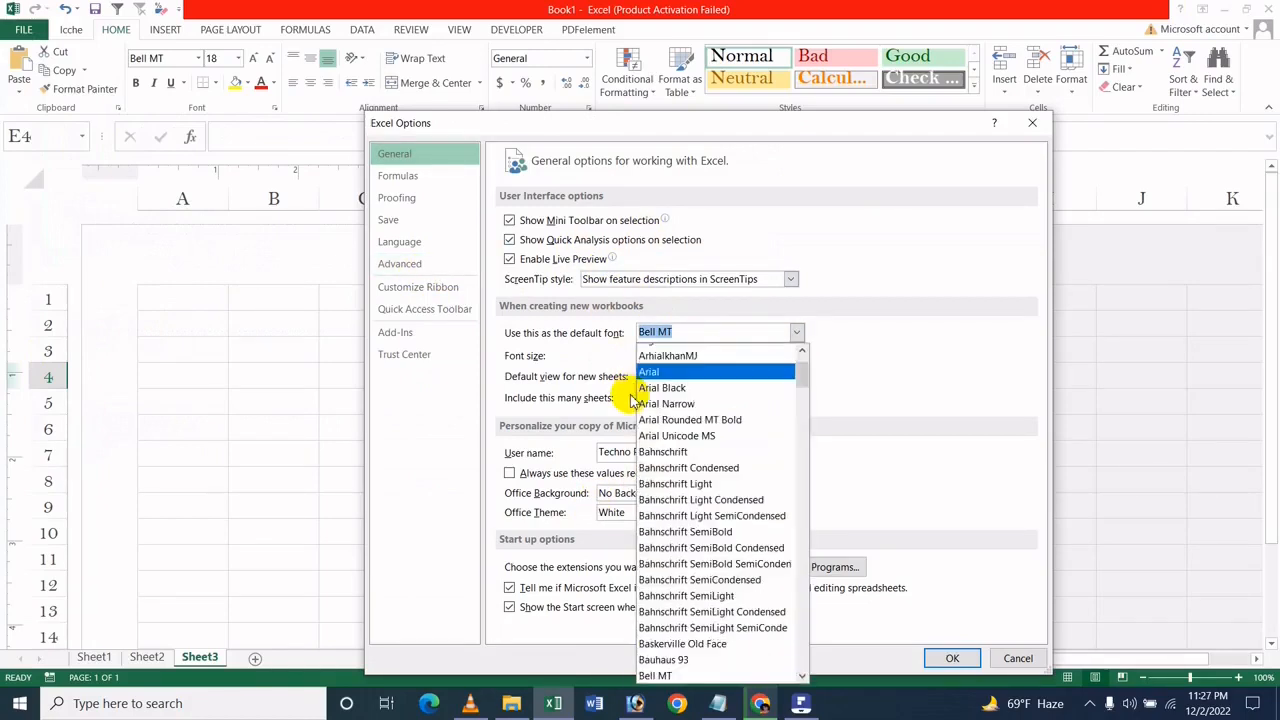
pyautogui.scroll(2, 660, 380)
pyautogui.click(695, 369)
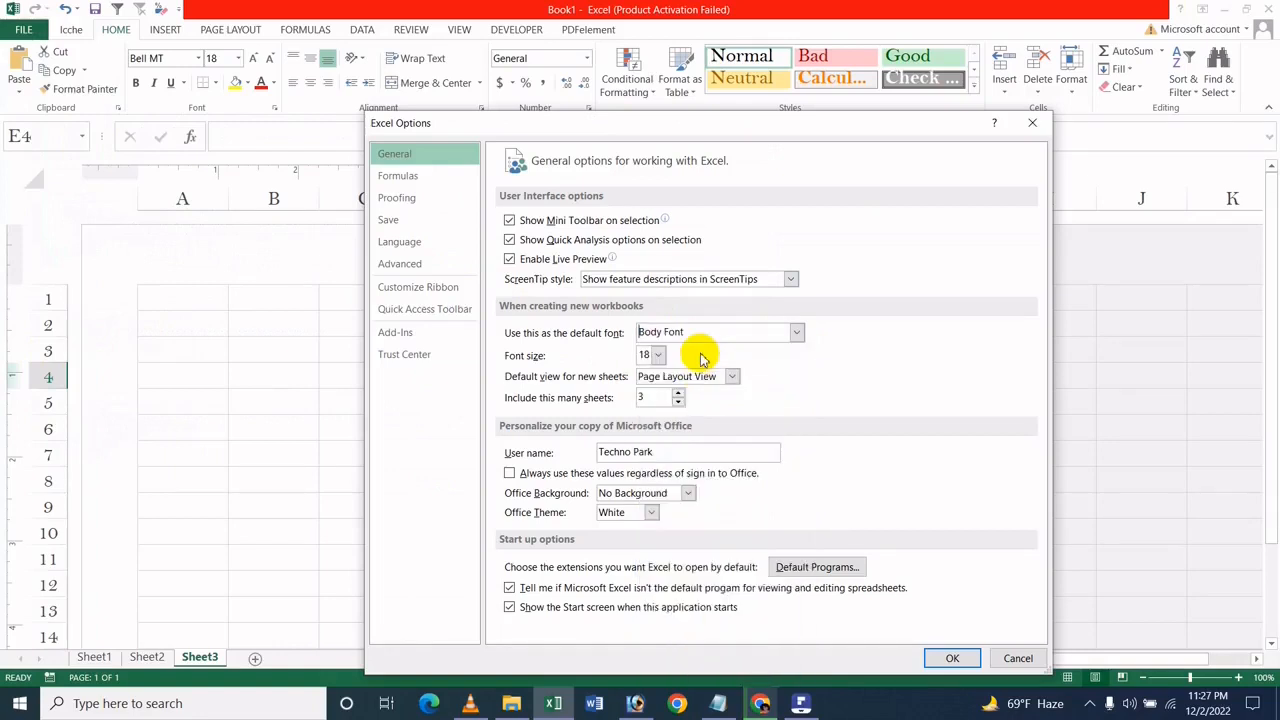
# Set the font size for new workbooks to 11 and the default view for new sheets to Normal View
pyautogui.click(656, 355)
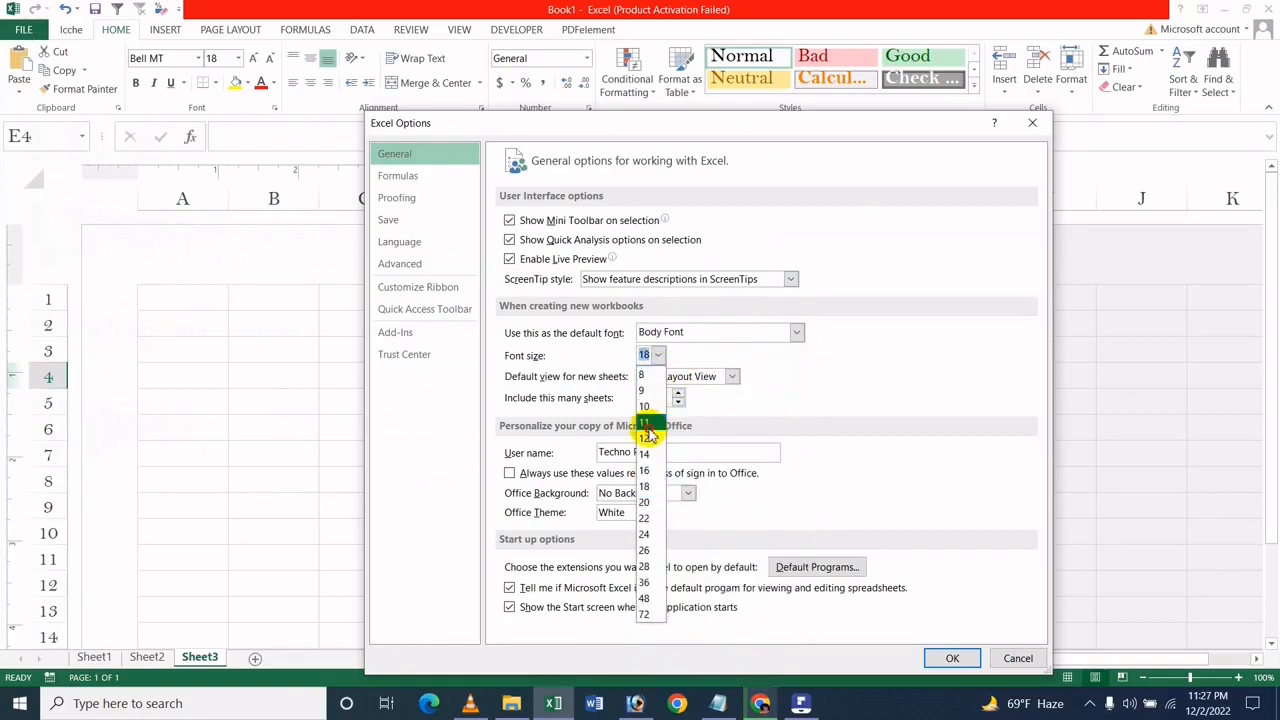
pyautogui.click(647, 424)
pyautogui.click(707, 385)
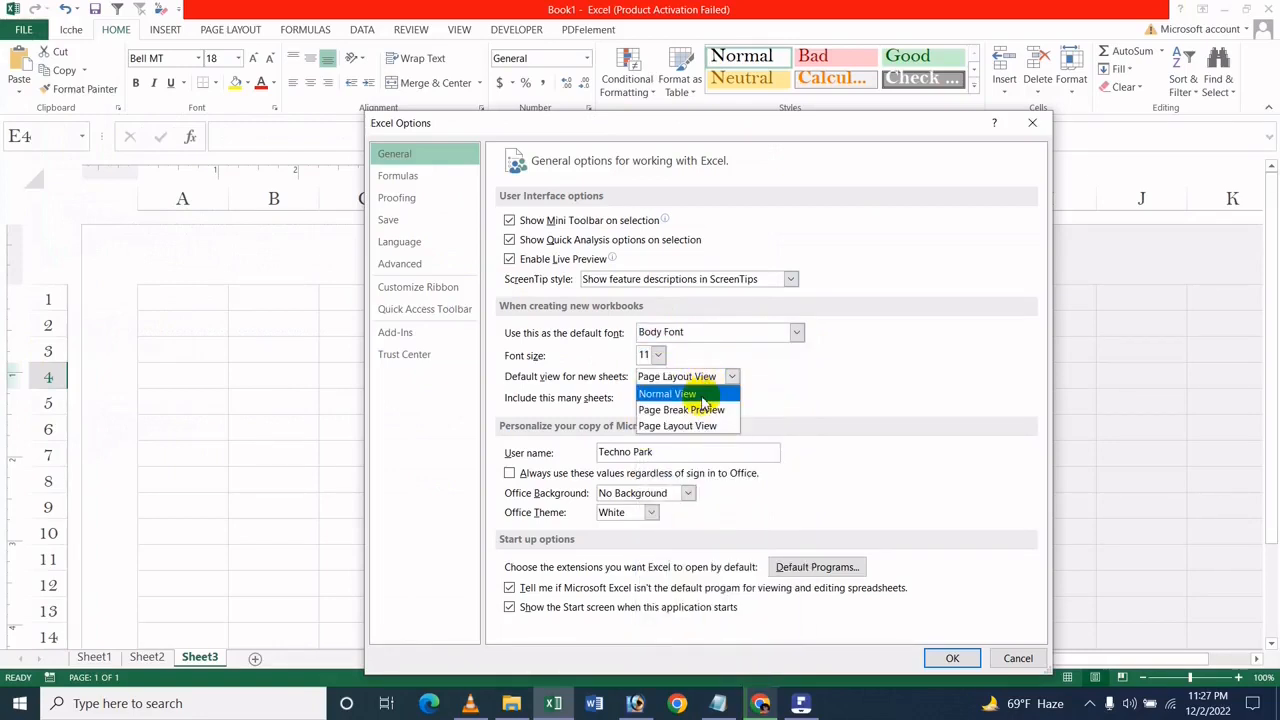
pyautogui.click(672, 392)
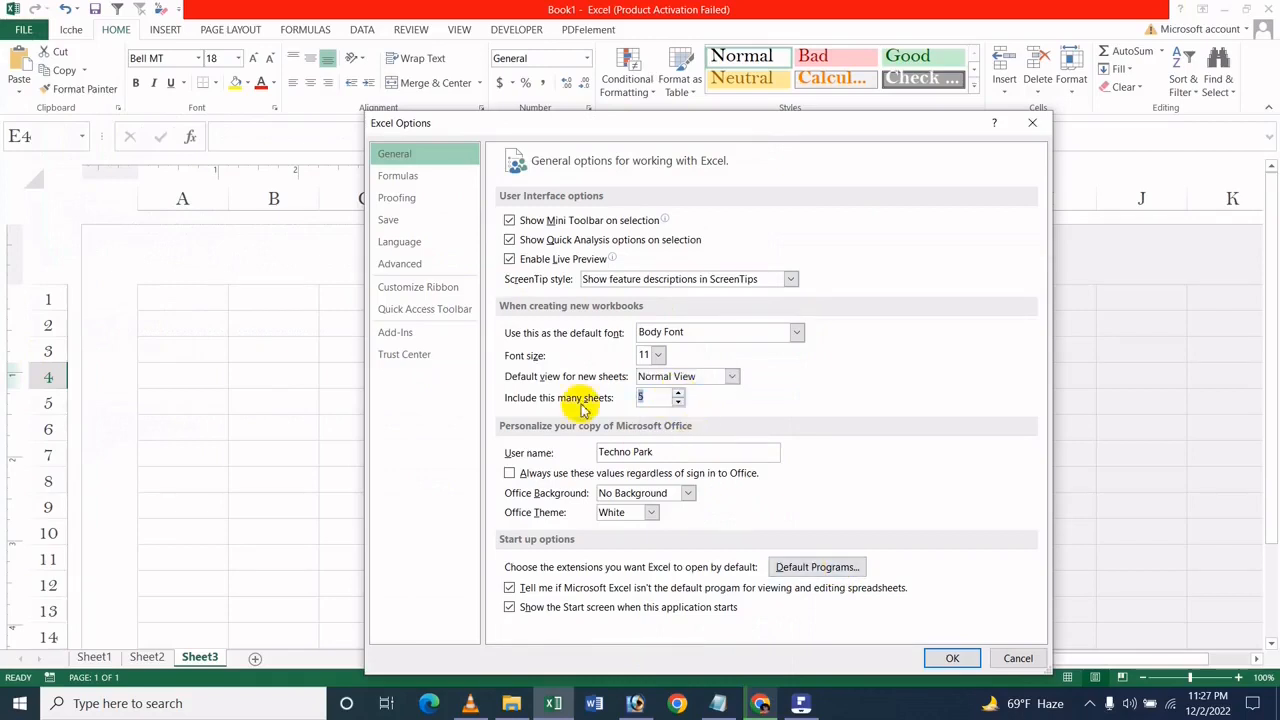
# Set the number of sheets included in new workbooks to 1, apply the options and dismiss the restart notice
pyautogui.doubleClick(659, 398)
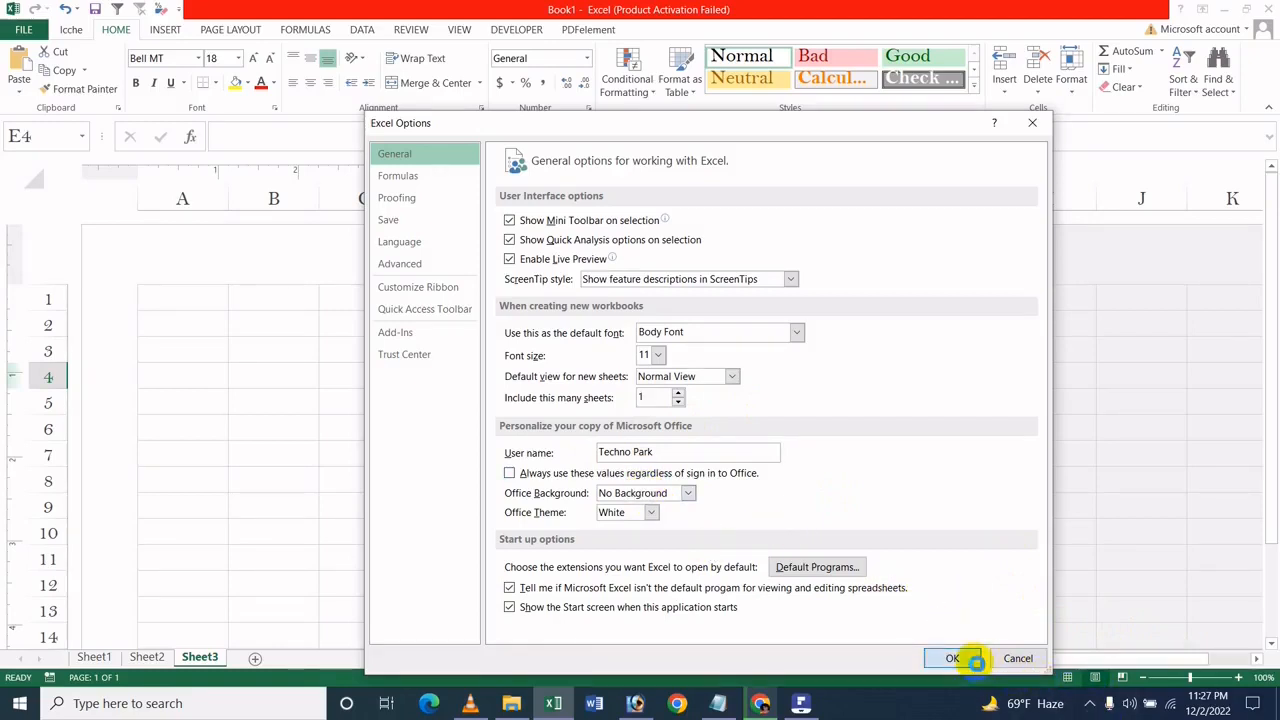
pyautogui.click(955, 658)
pyautogui.click(645, 395)
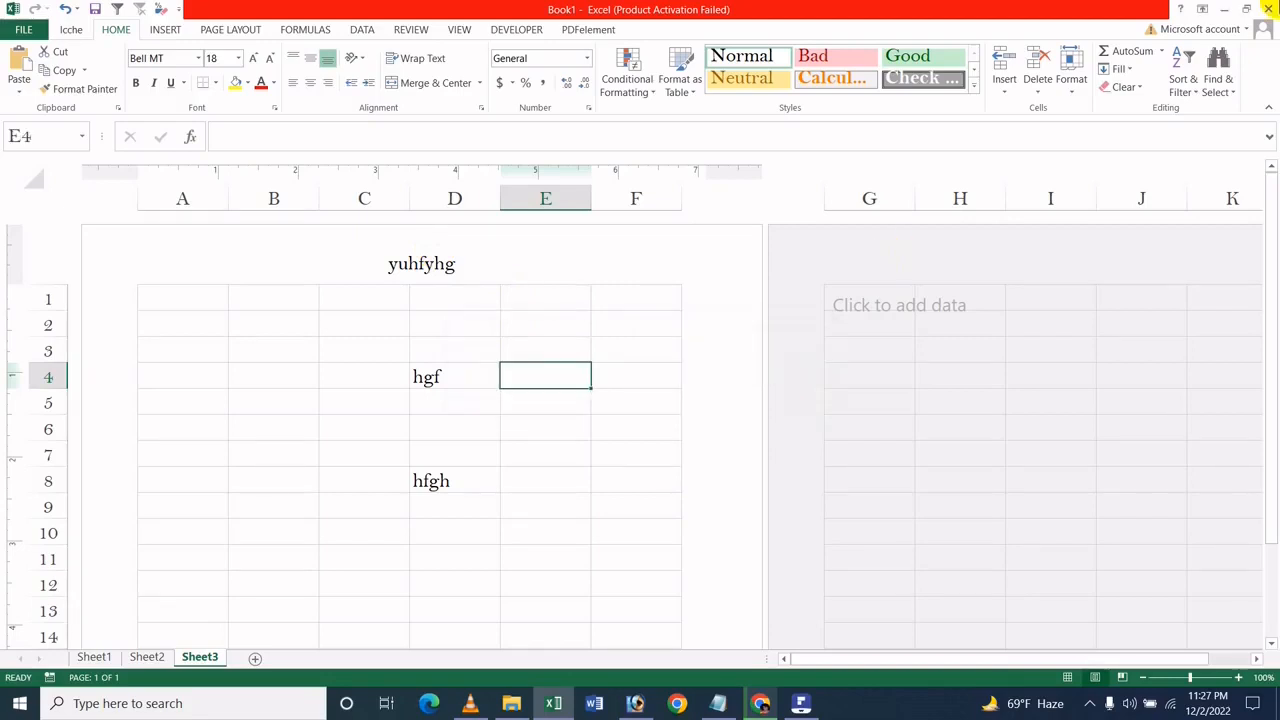
# Close the workbook without saving, restart Excel, create a blank workbook and dismiss the activation wizard
pyautogui.click(1268, 8)
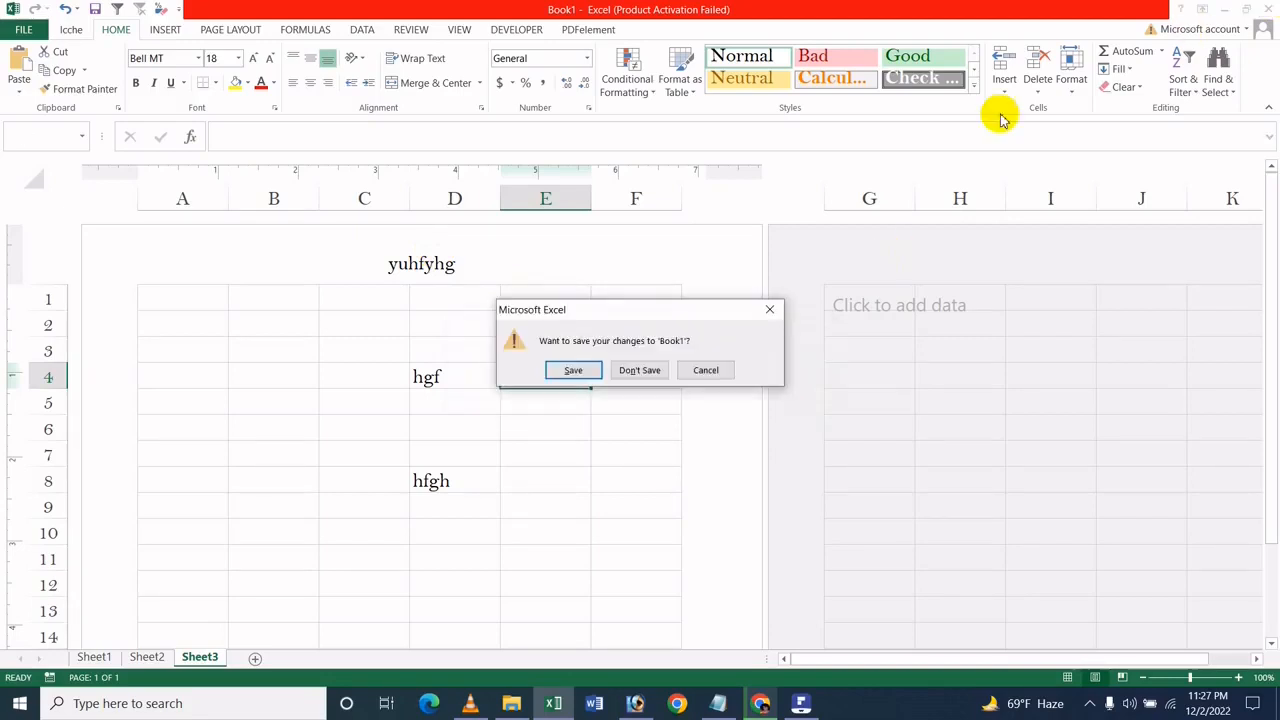
pyautogui.click(636, 372)
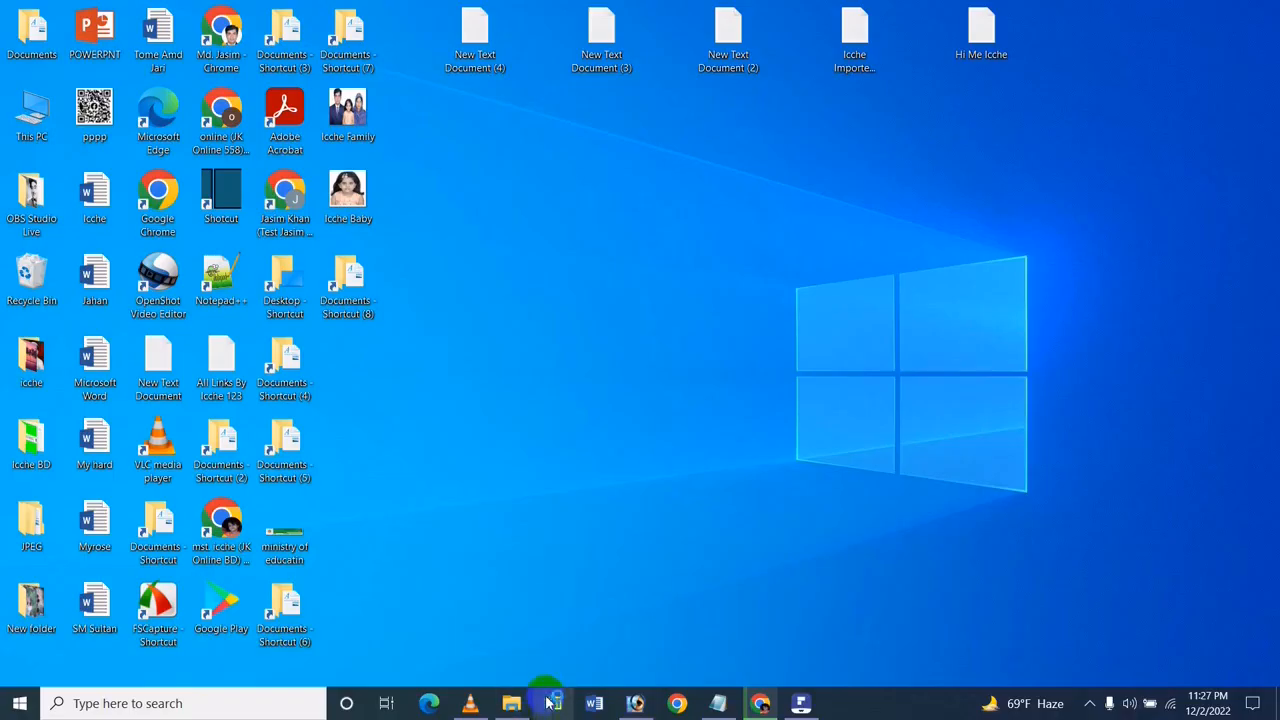
pyautogui.click(552, 703)
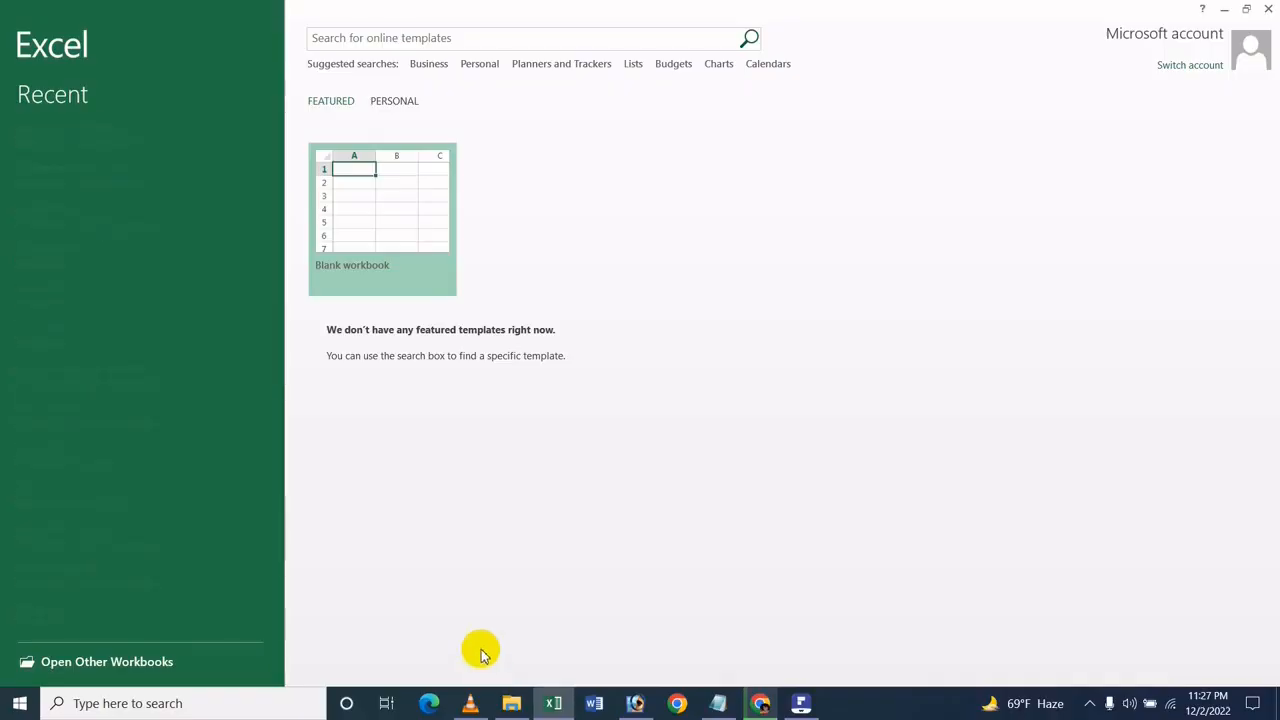
pyautogui.click(390, 186)
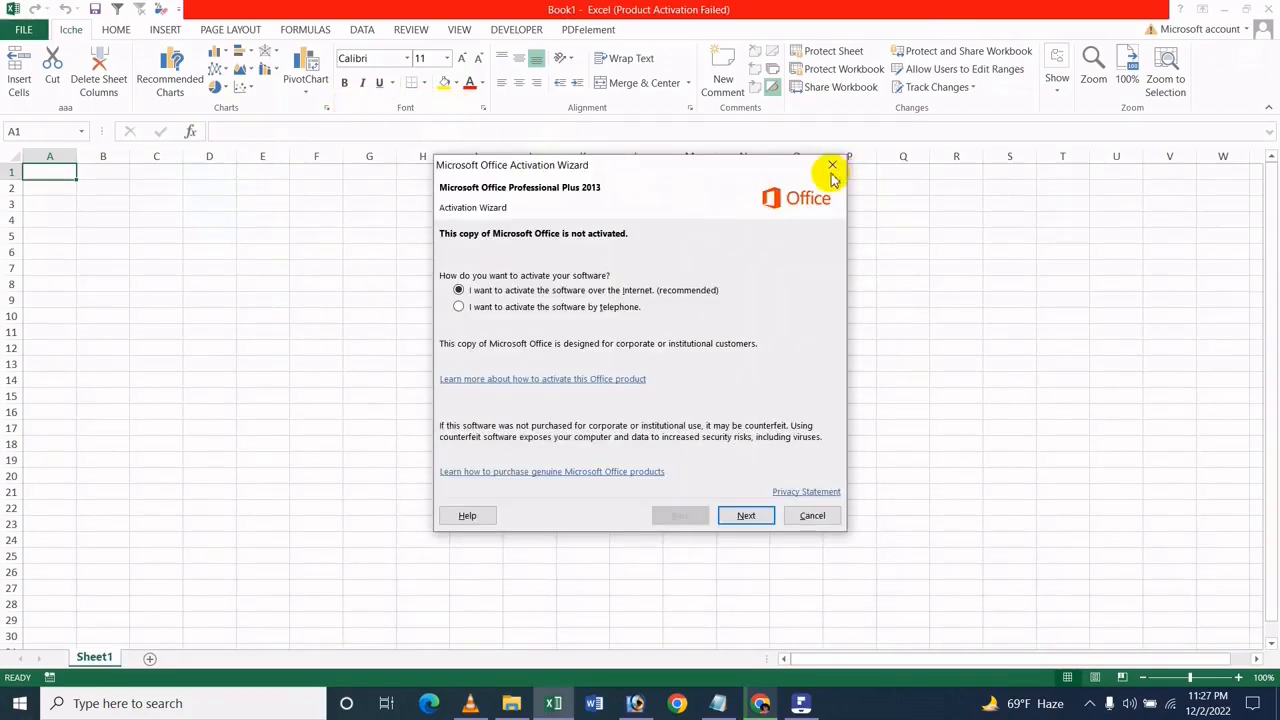
pyautogui.click(832, 162)
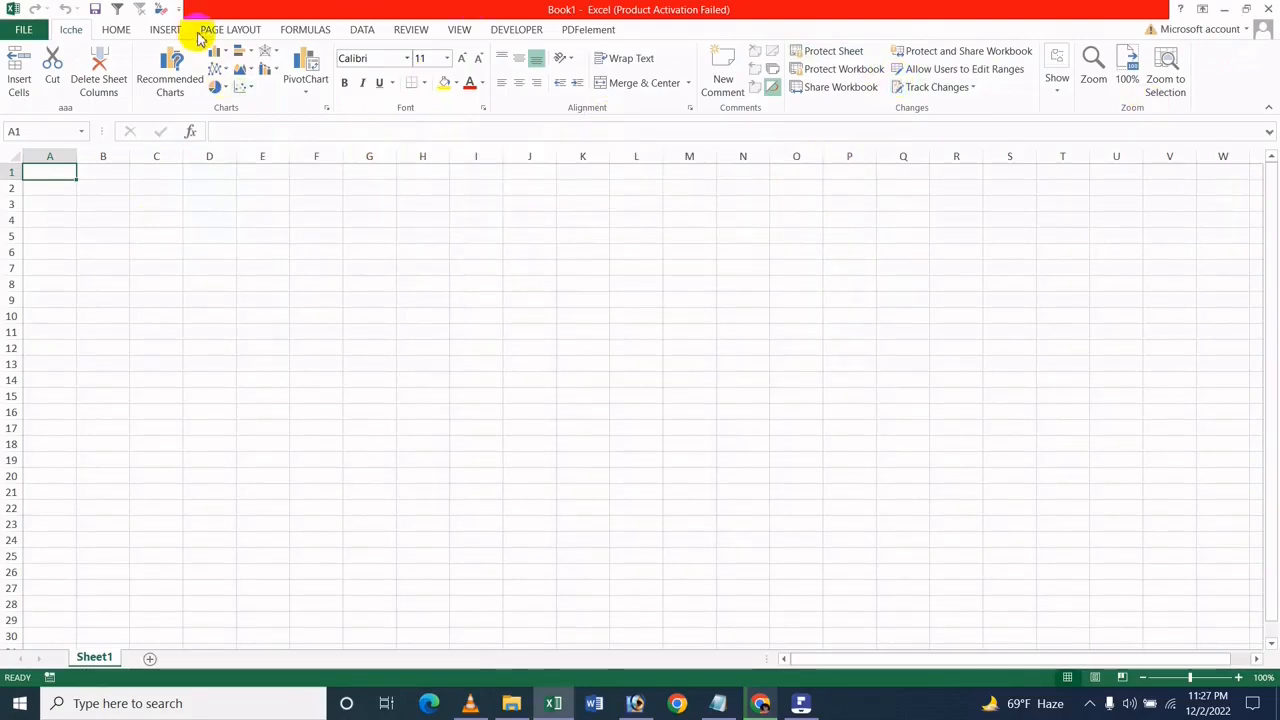
# Enter huyu in cell I15 and zoom the sheet to 194% to check the default font
pyautogui.moveTo(484, 397); pyautogui.dragTo(486, 411)
pyautogui.write('huyu')
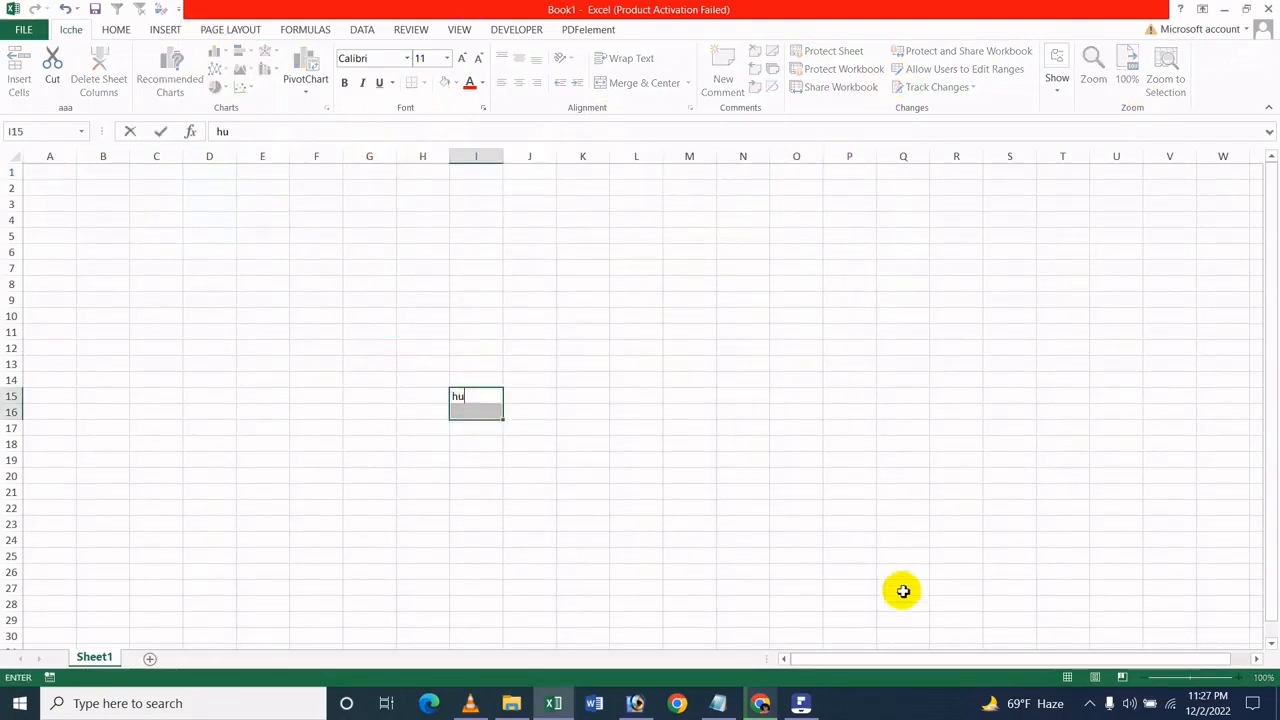
pyautogui.click(849, 524)
pyautogui.click(1205, 681)
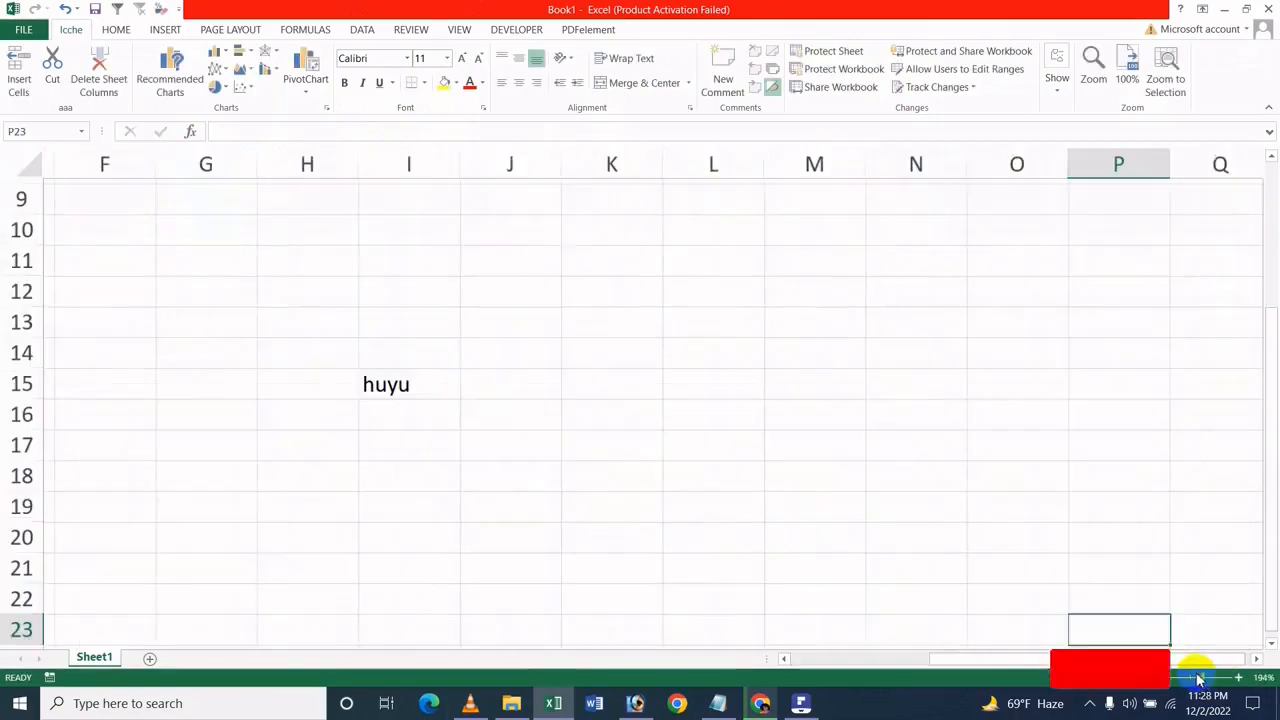
# Open the general Excel options and replace the Office user name with the person's full name
pyautogui.click(15, 33)
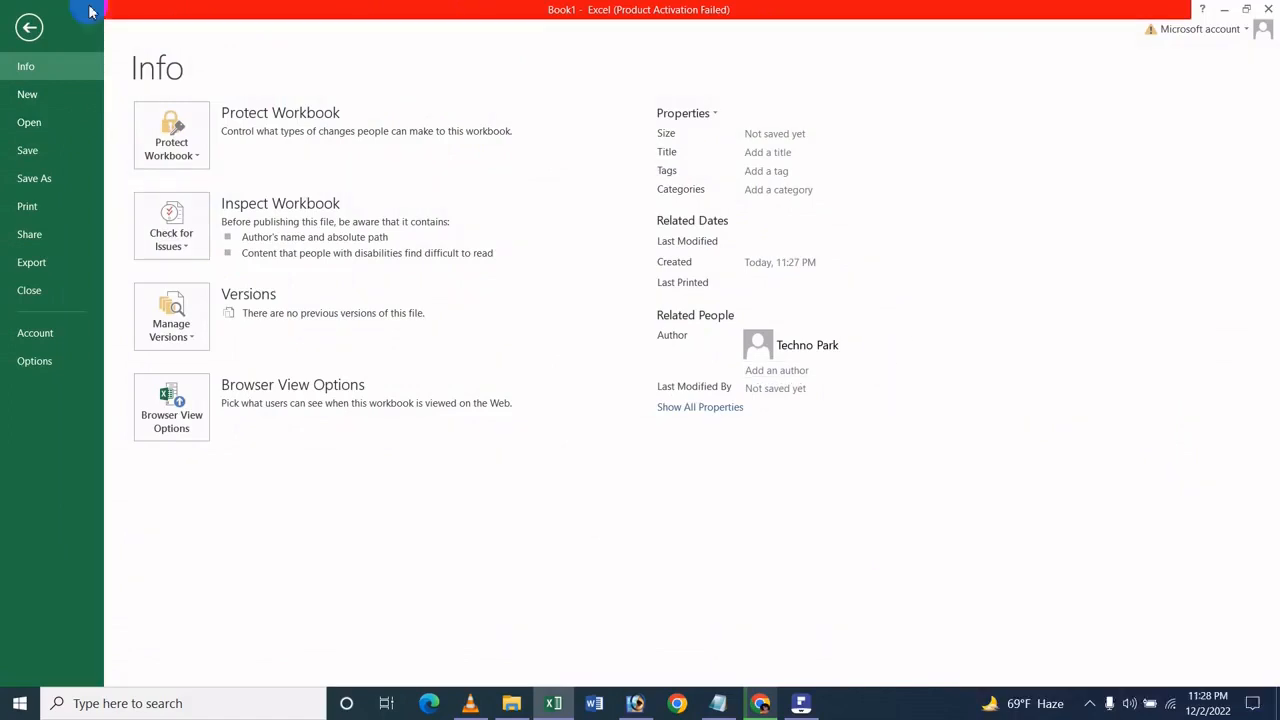
pyautogui.click(34, 362)
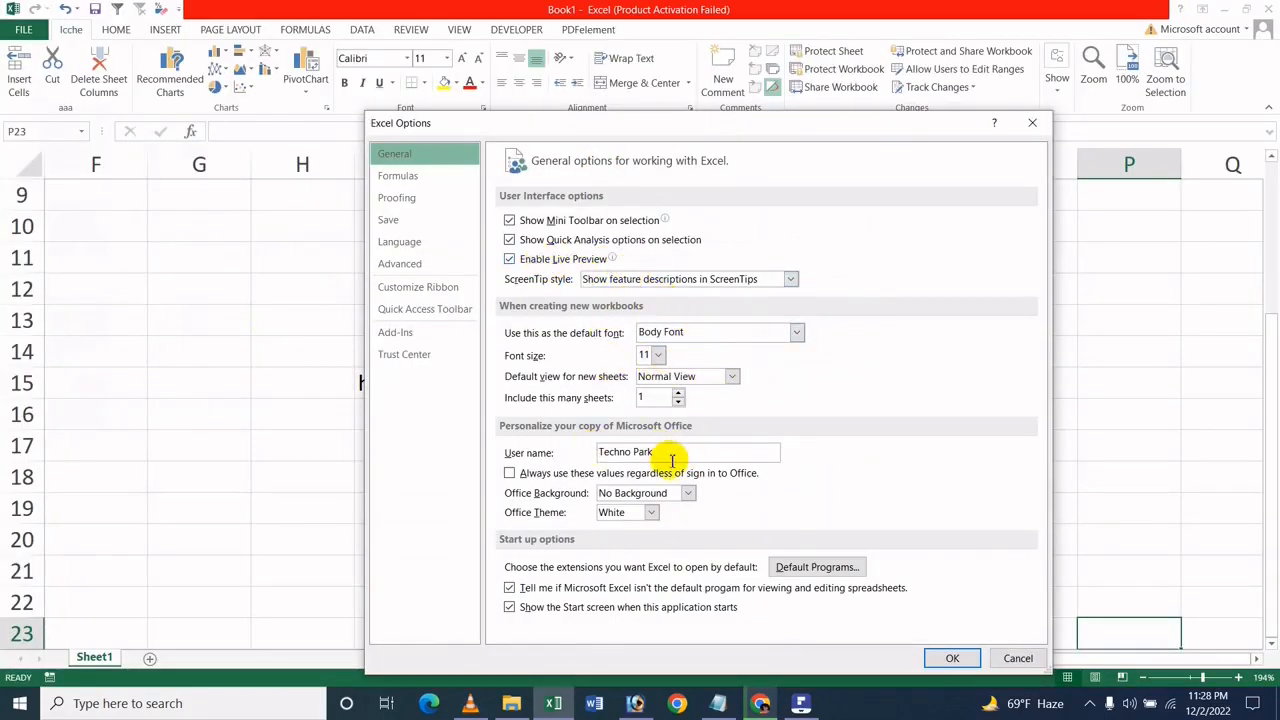
pyautogui.moveTo(672, 460); pyautogui.dragTo(560, 437)
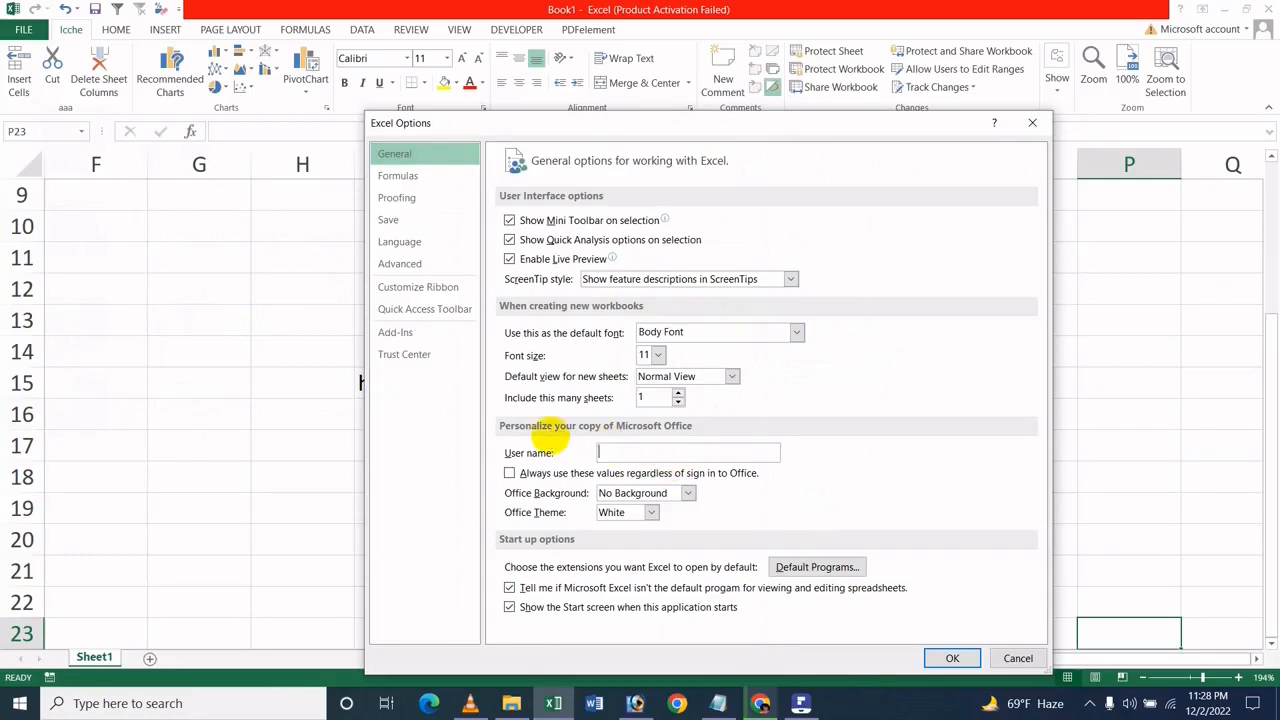
pyautogui.write('lcc')
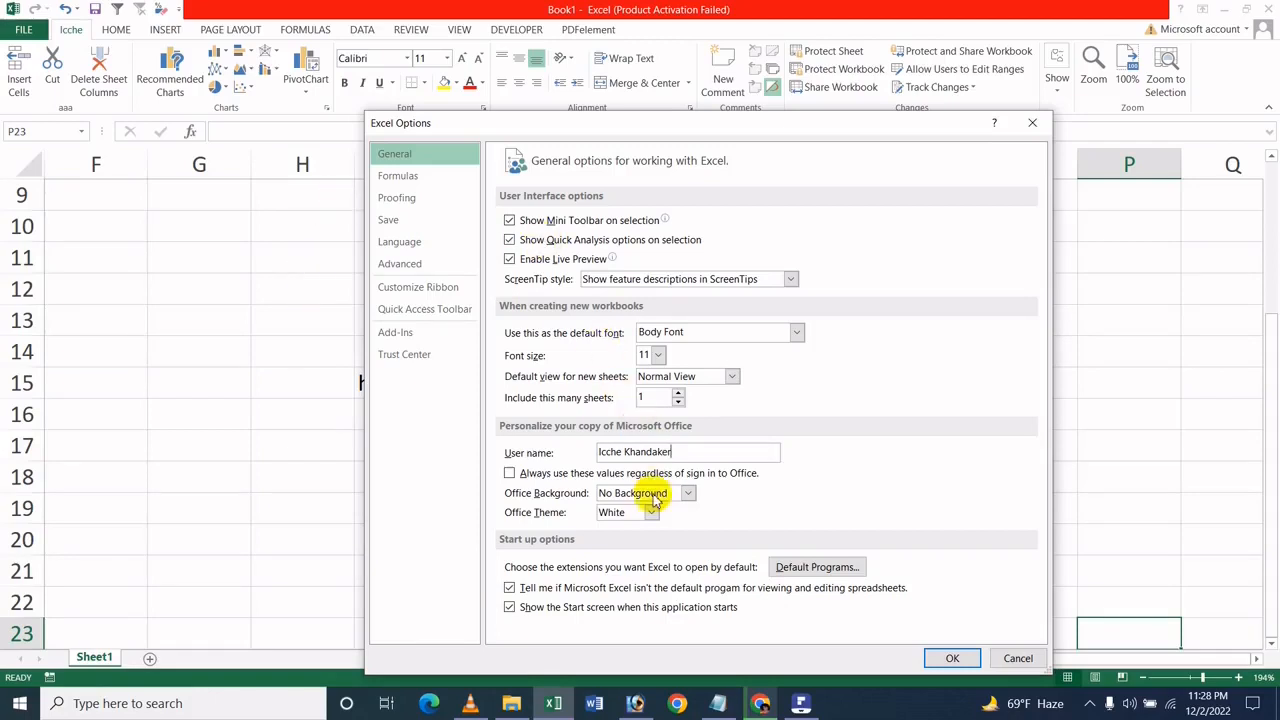
# Set the Office background to Stars and the Office theme to Dark Gray, and apply the options
pyautogui.click(655, 495)
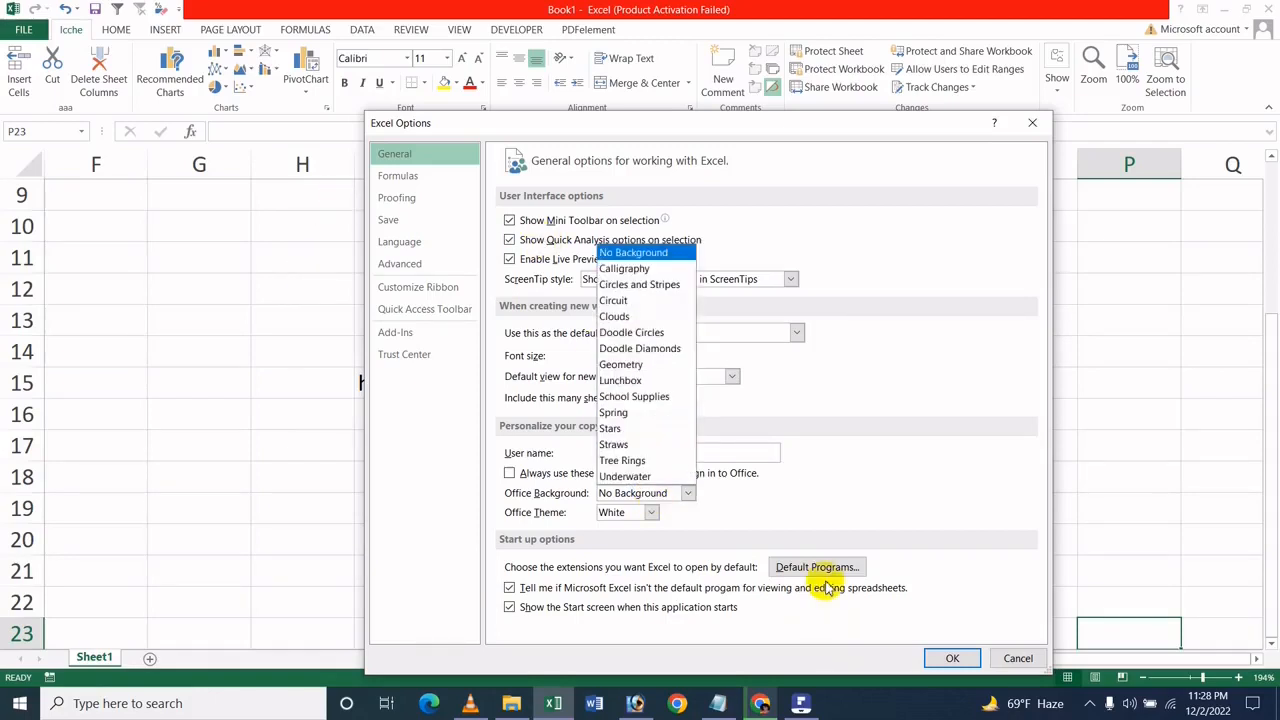
pyautogui.click(634, 428)
pyautogui.click(660, 513)
pyautogui.click(628, 558)
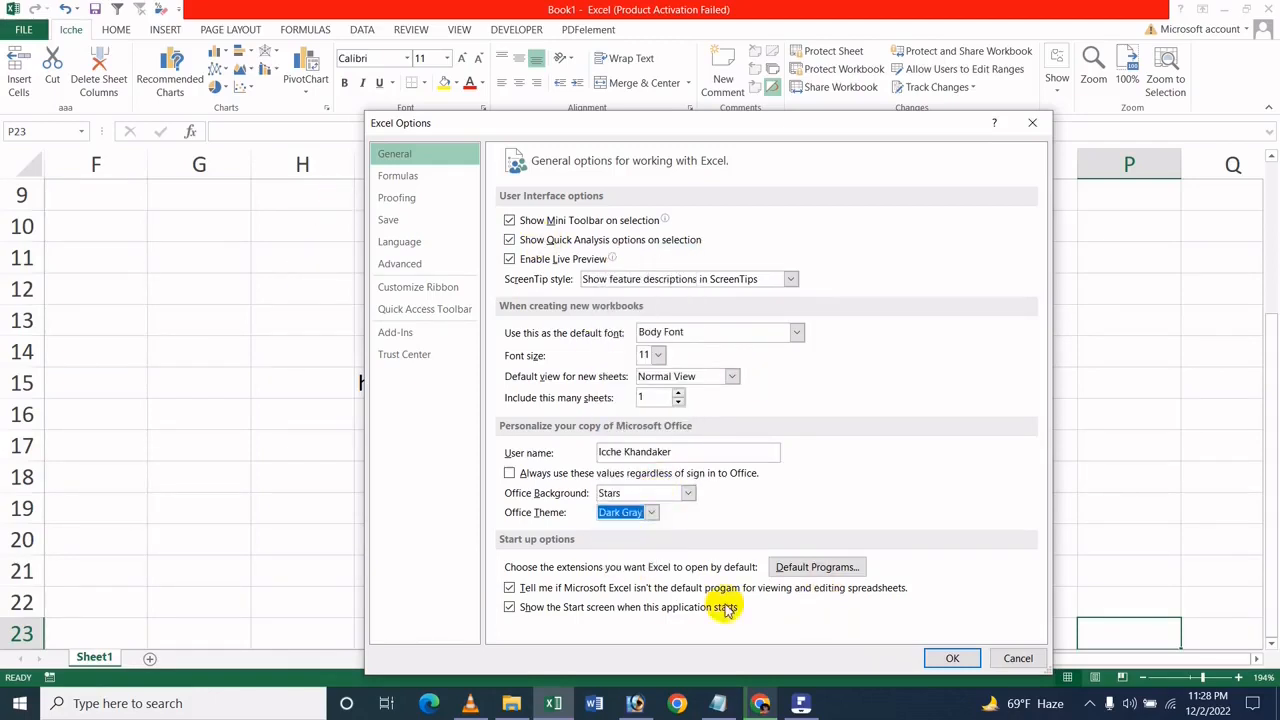
pyautogui.click(956, 659)
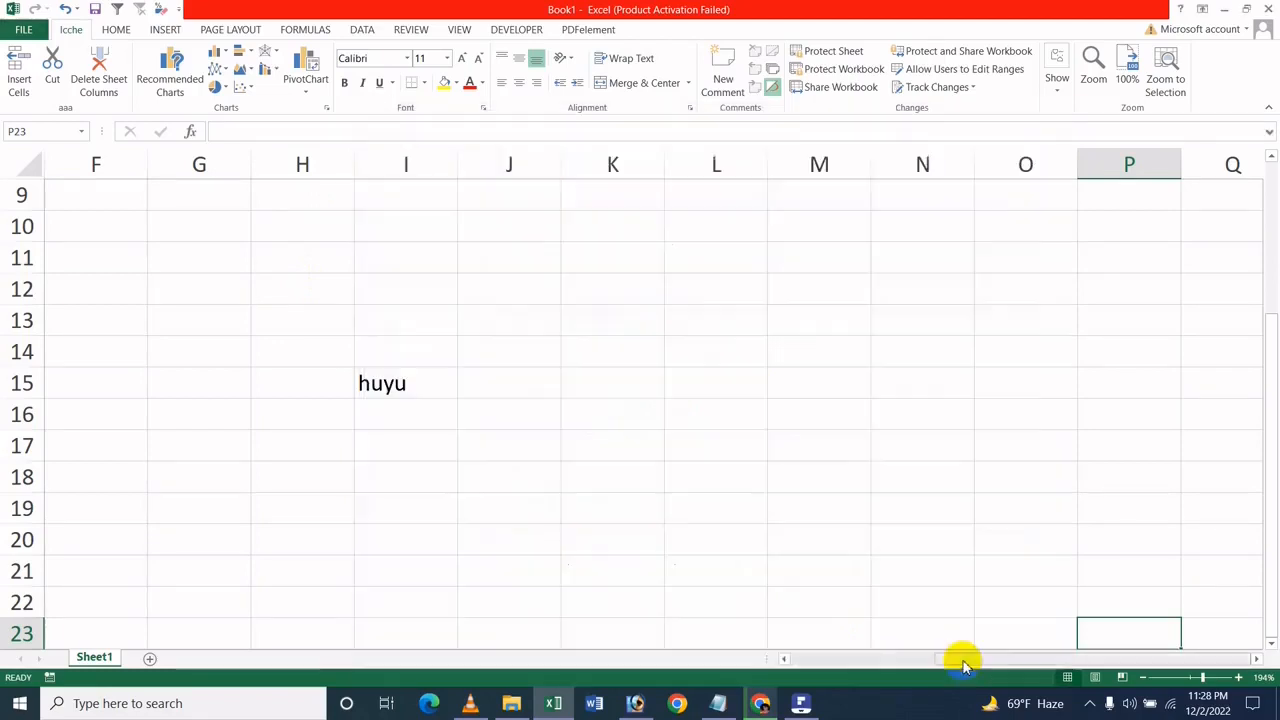
# Check the author and the new background on the workbook's Info page and return to the sheet
pyautogui.click(402, 279)
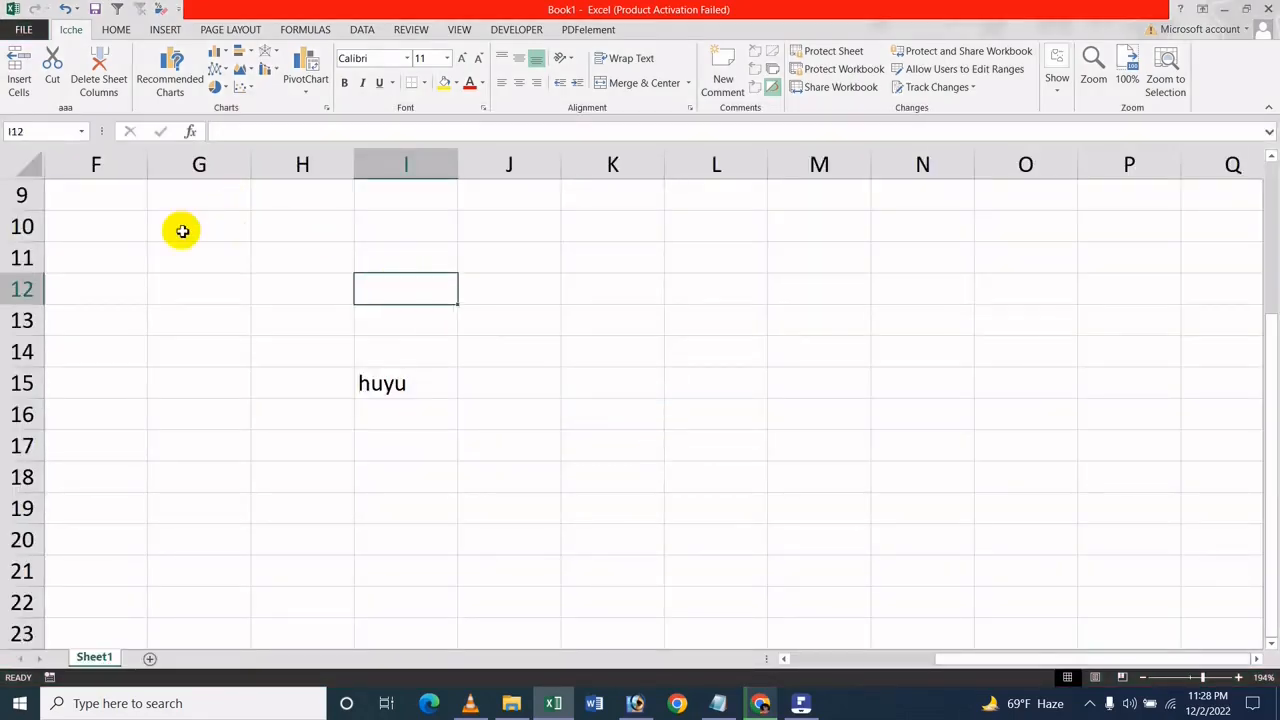
pyautogui.click(28, 30)
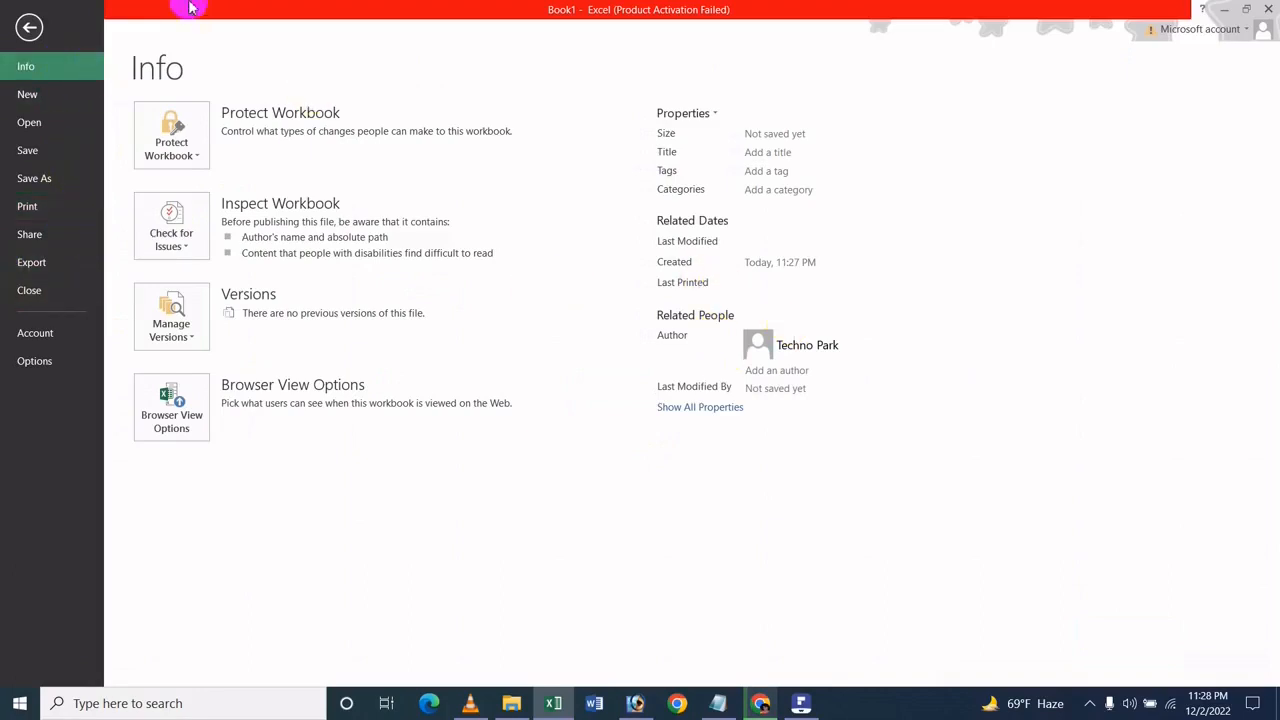
pyautogui.click(10, 29)
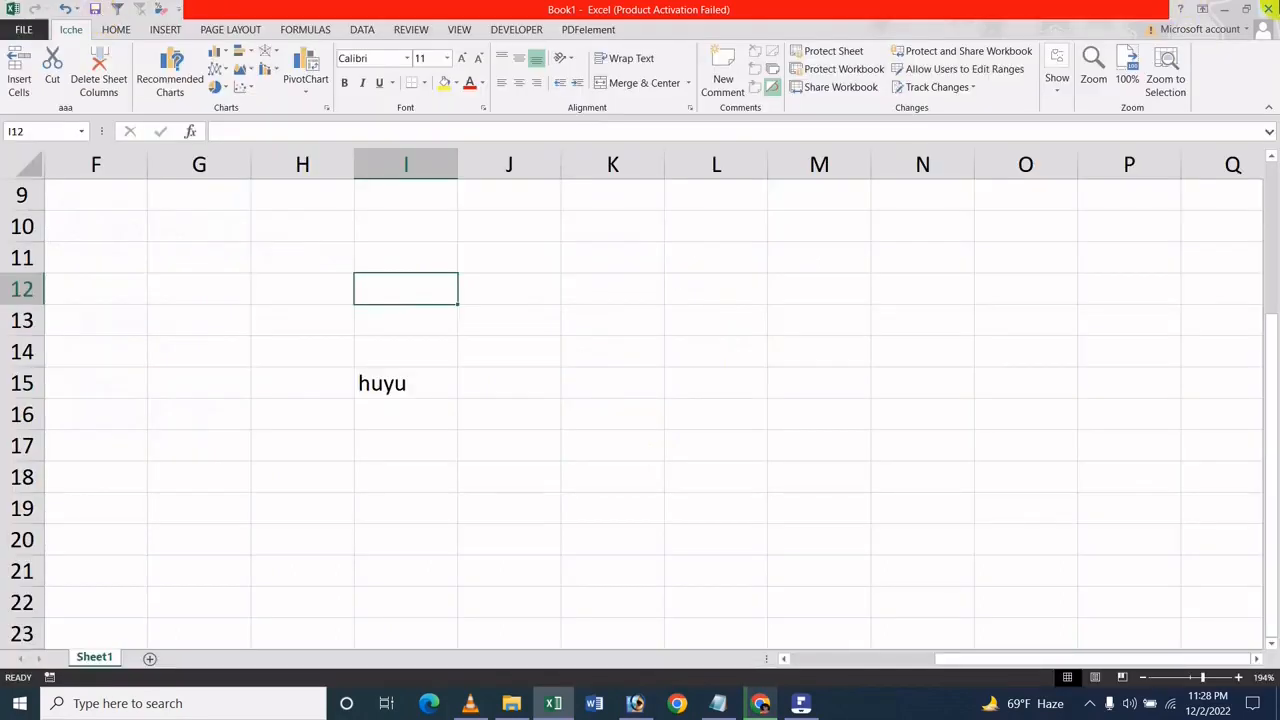
# Discard the test workbook, relaunch Excel with a new blank workbook and close the activation wizard
pyautogui.click(1268, 8)
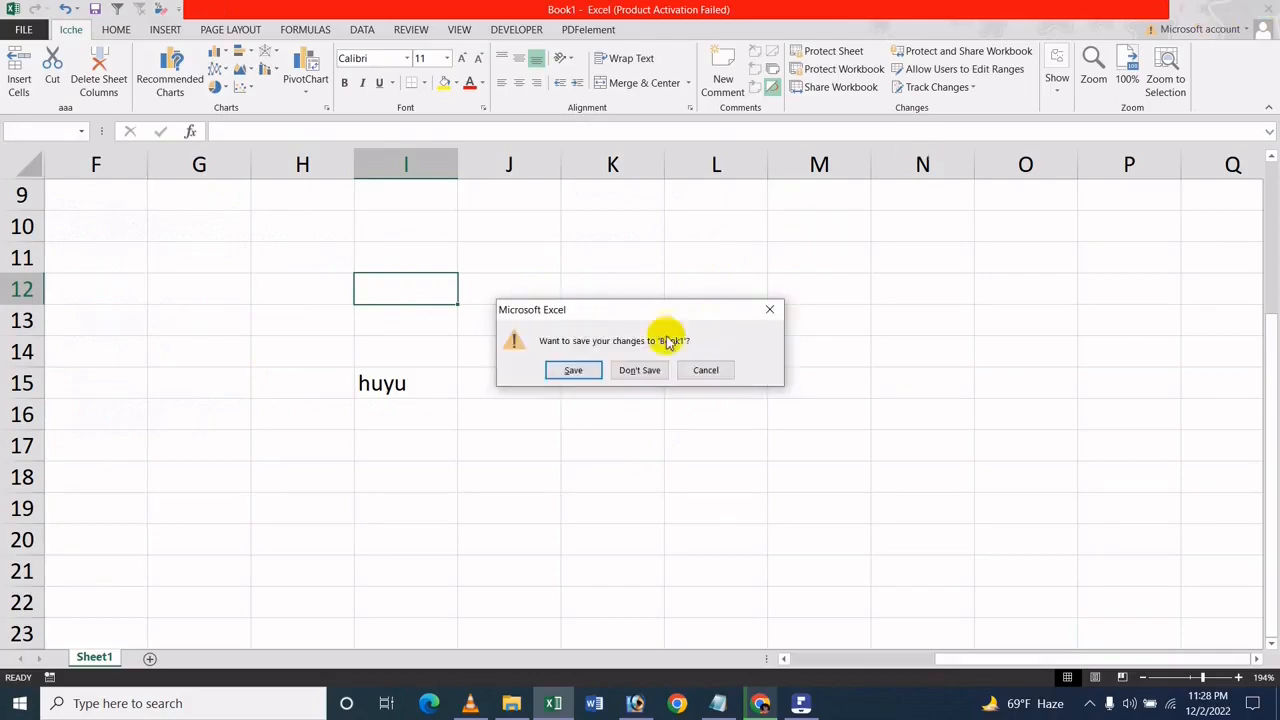
pyautogui.click(627, 372)
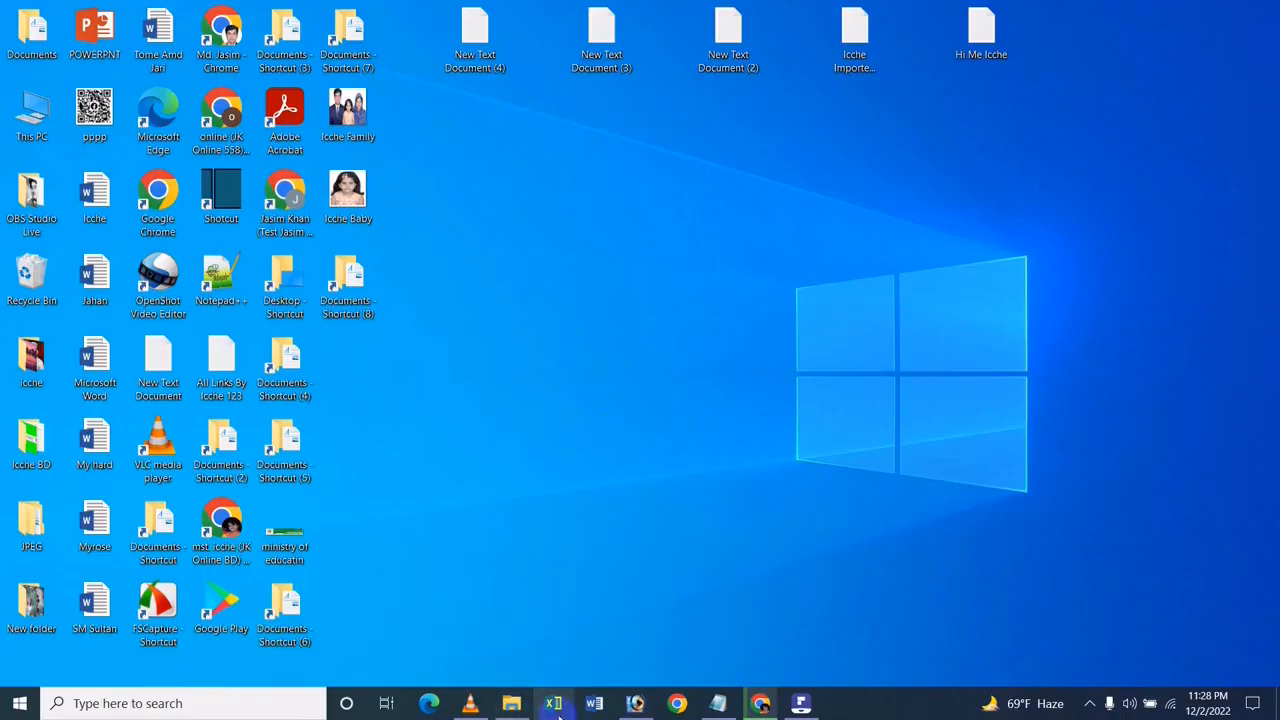
pyautogui.click(556, 706)
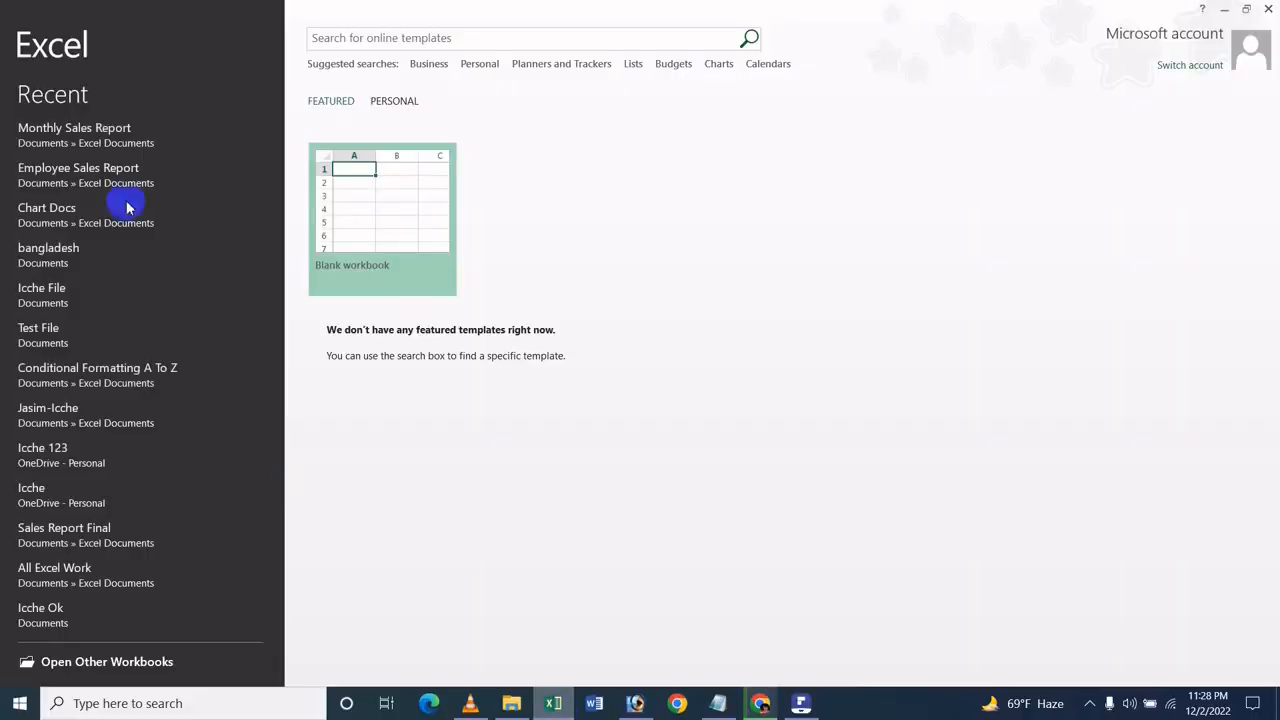
pyautogui.click(380, 230)
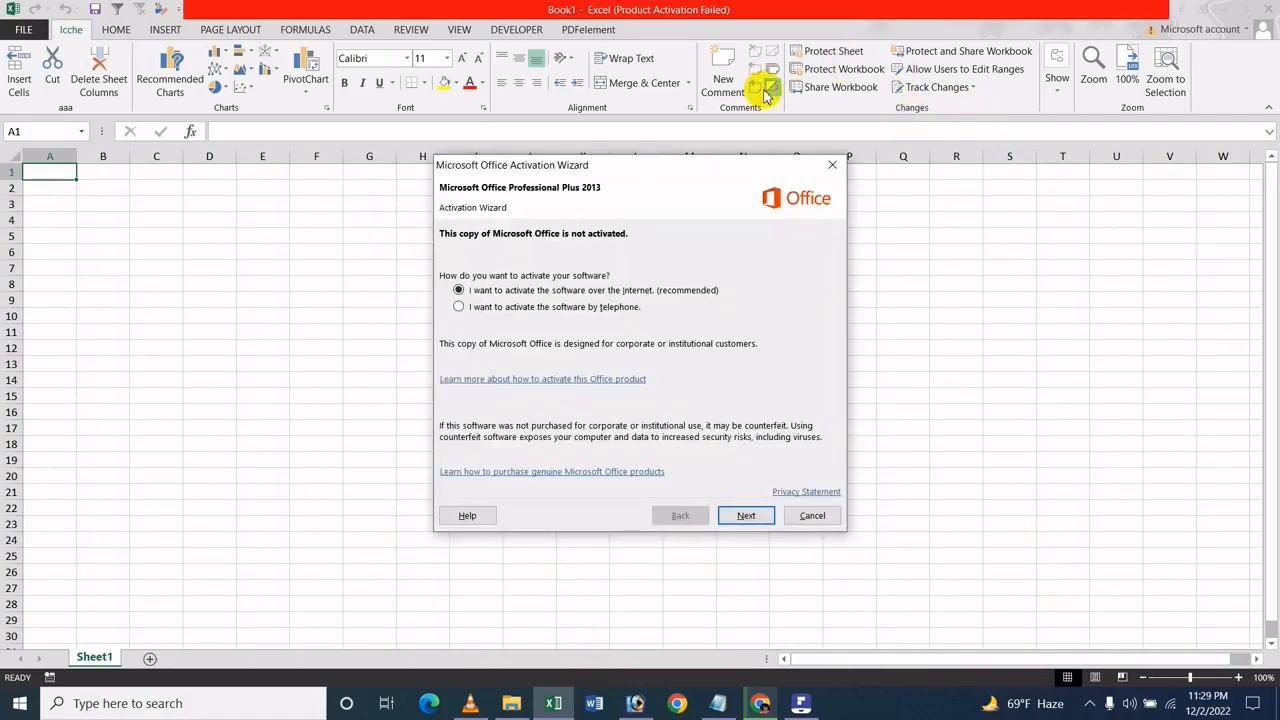
pyautogui.click(831, 164)
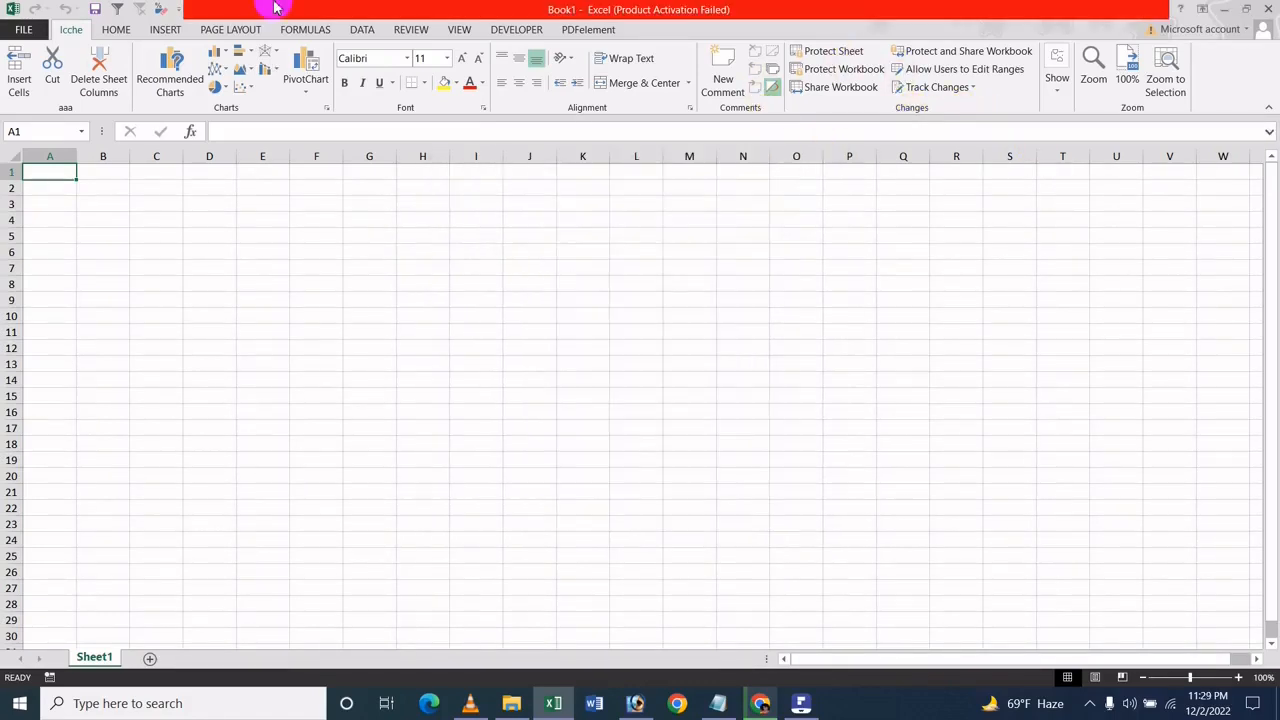
# Examine the author listed on the new workbook's Info page and return to the sheet
pyautogui.click(18, 30)
pyautogui.click(25, 67)
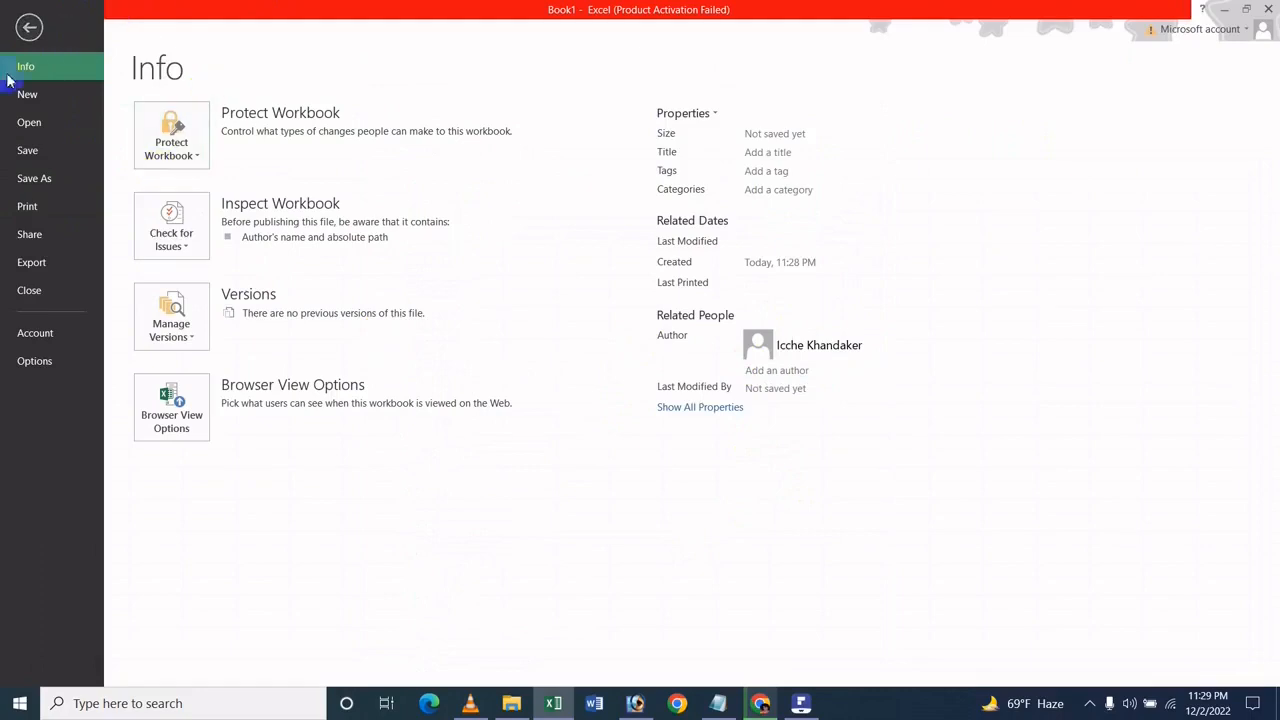
pyautogui.click(27, 30)
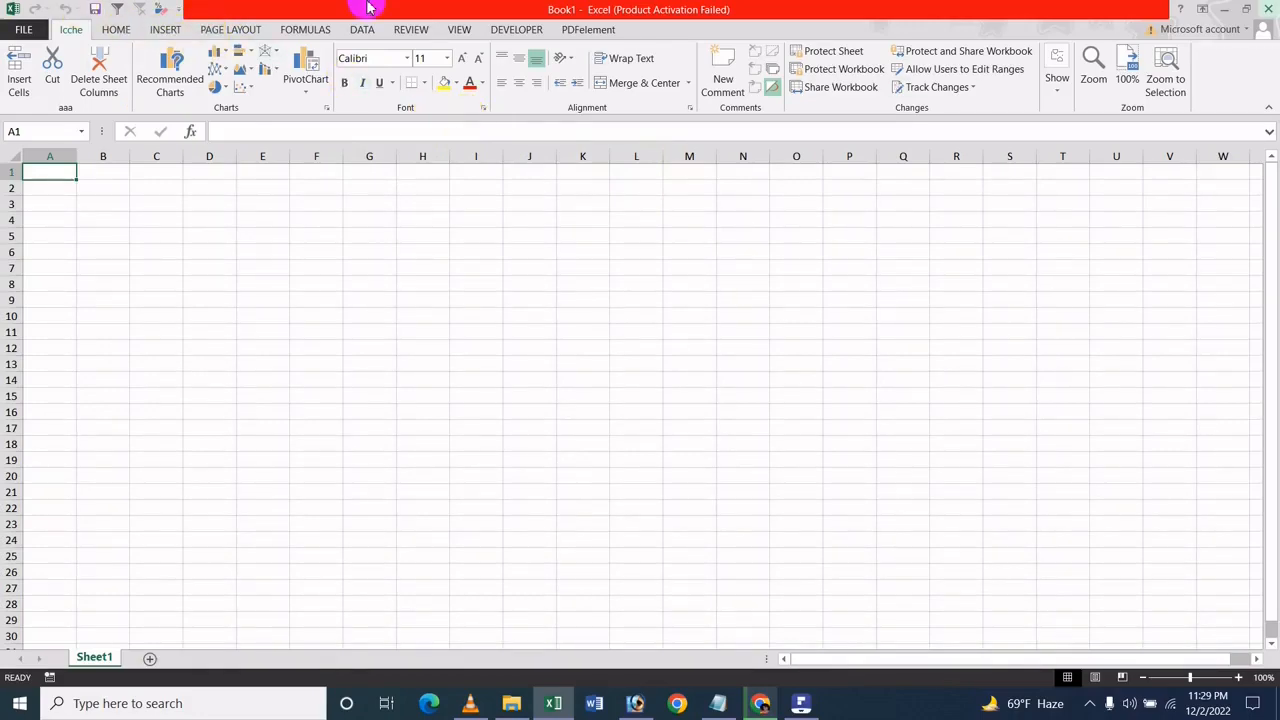
# Reopen the general Excel options and set the Office user name to Techno Park
pyautogui.click(22, 30)
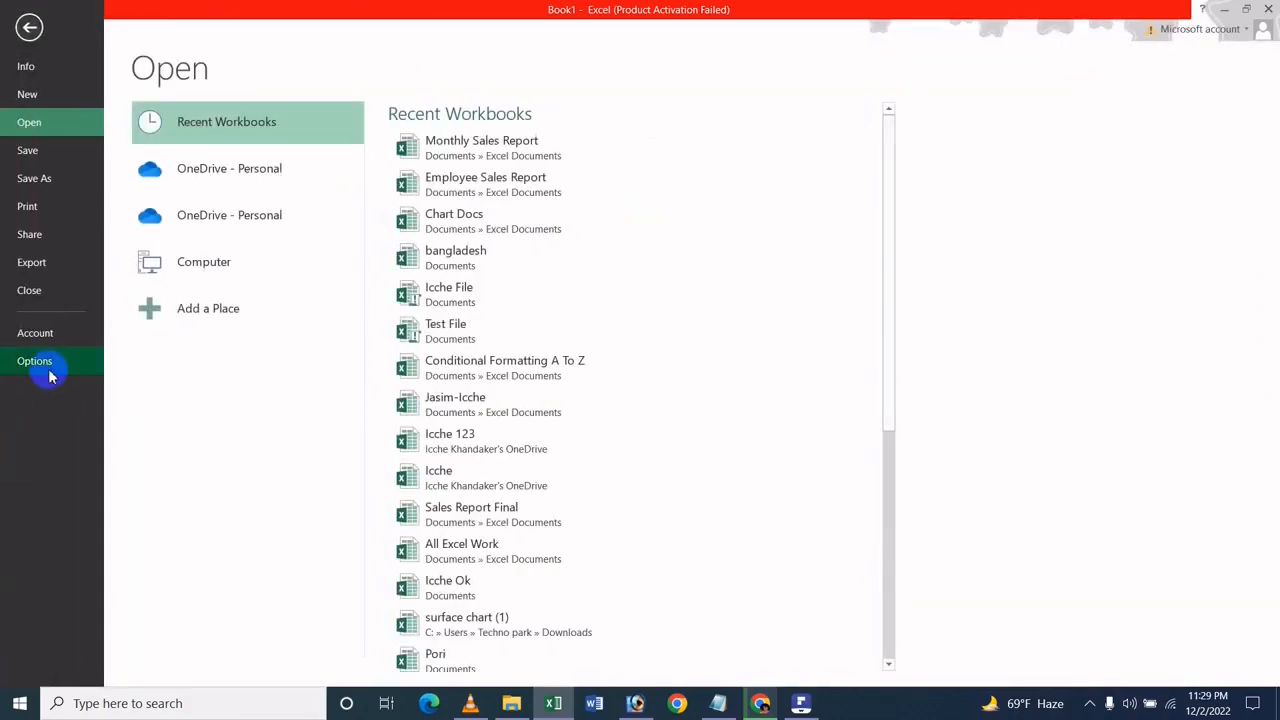
pyautogui.click(34, 361)
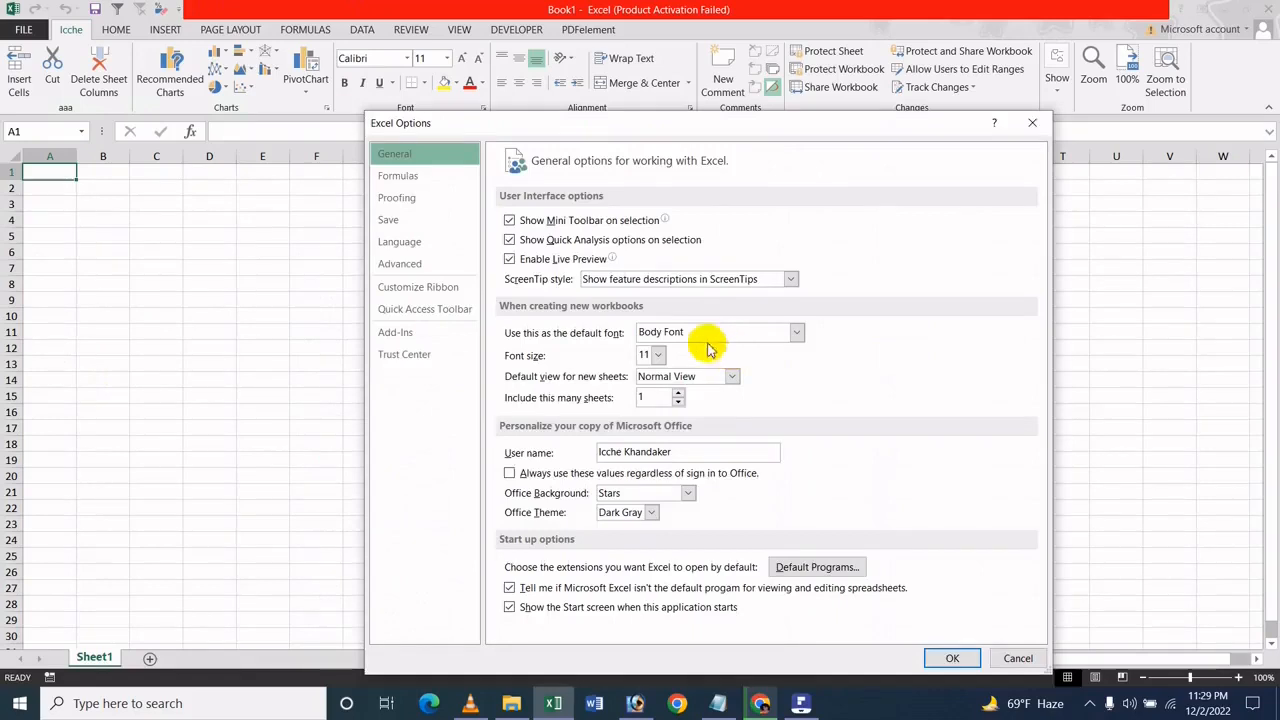
pyautogui.doubleClick(684, 450)
pyautogui.moveTo(574, 459); pyautogui.dragTo(590, 458)
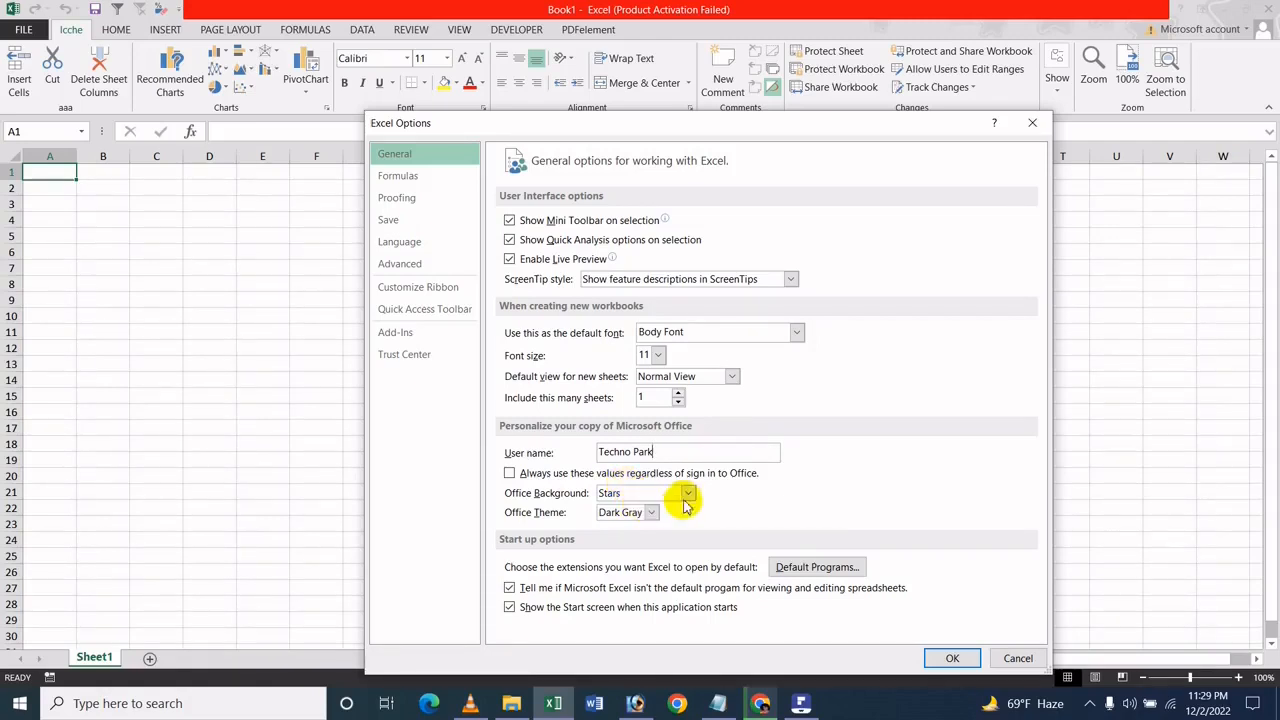
# Set the Office background to No Background and the Office theme to White, and apply the options
pyautogui.click(684, 492)
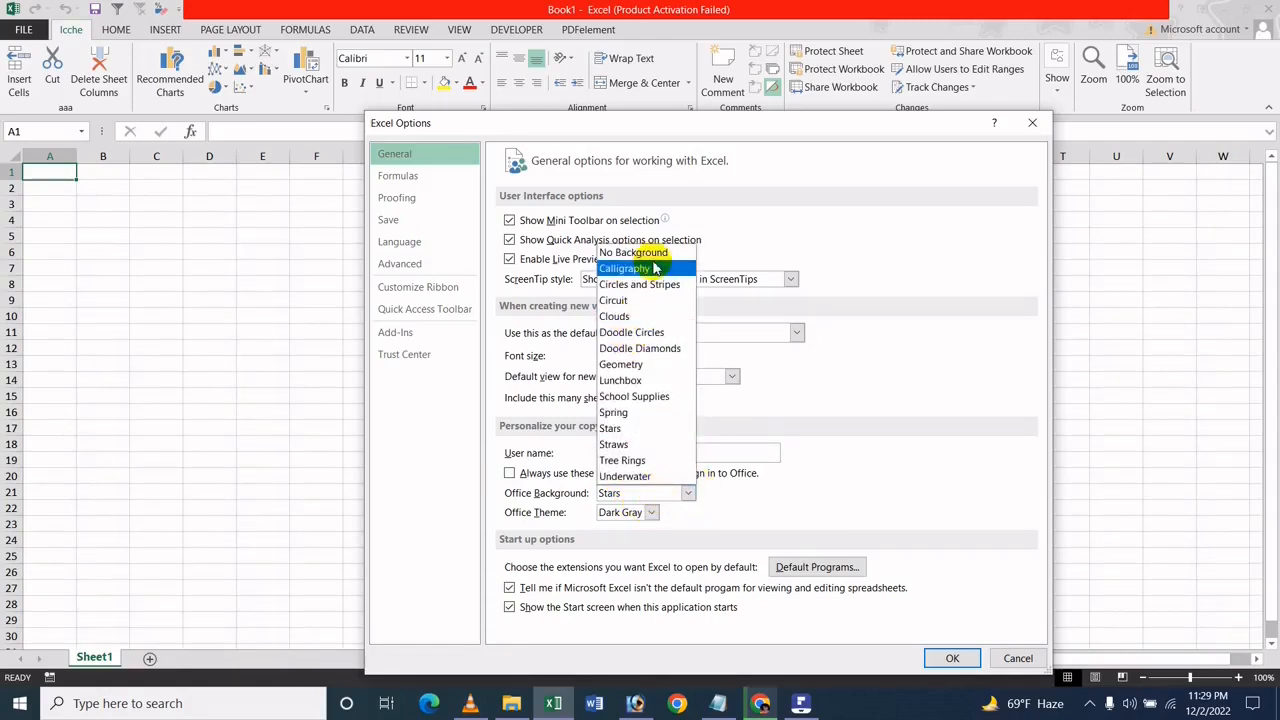
pyautogui.click(657, 260)
pyautogui.click(632, 512)
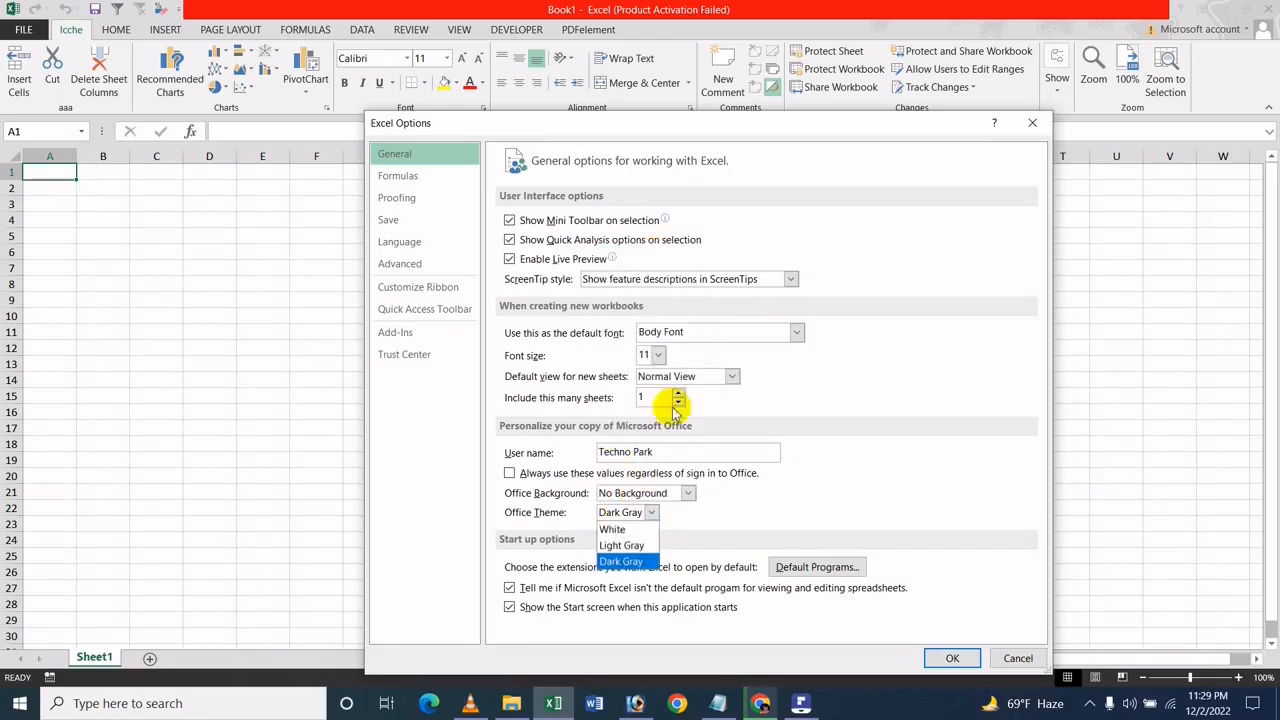
pyautogui.click(613, 530)
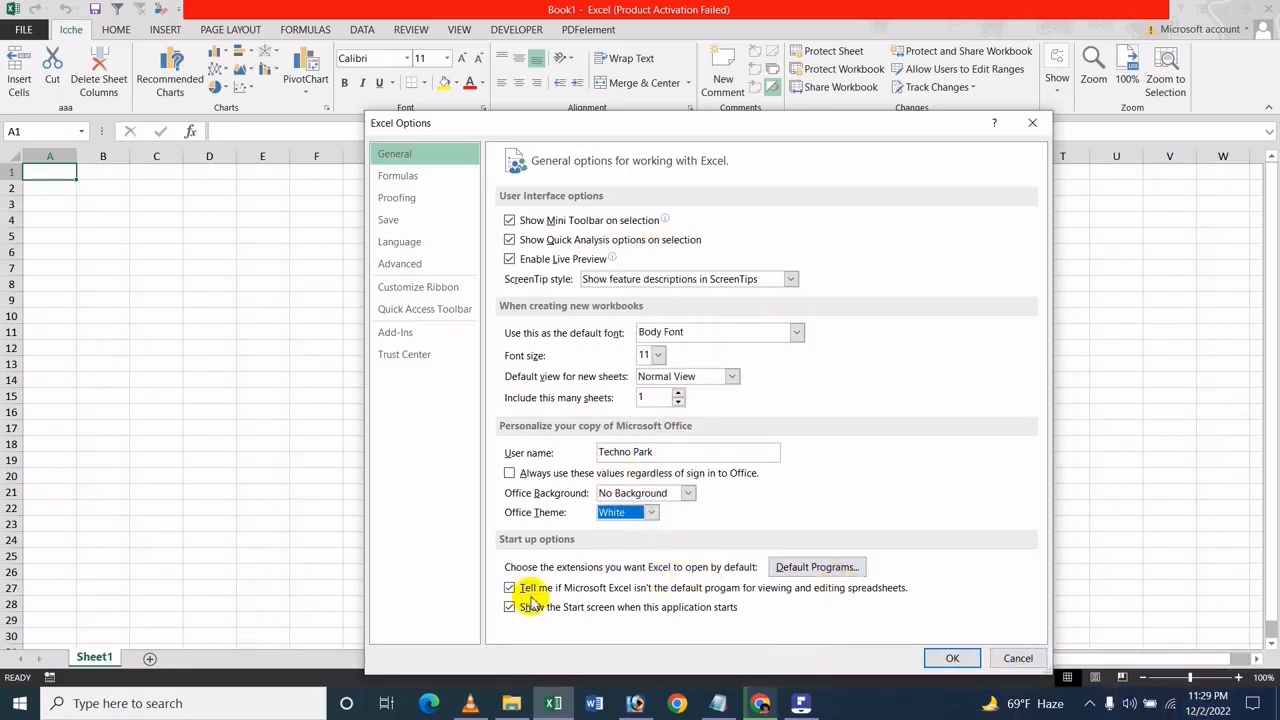
pyautogui.click(943, 660)
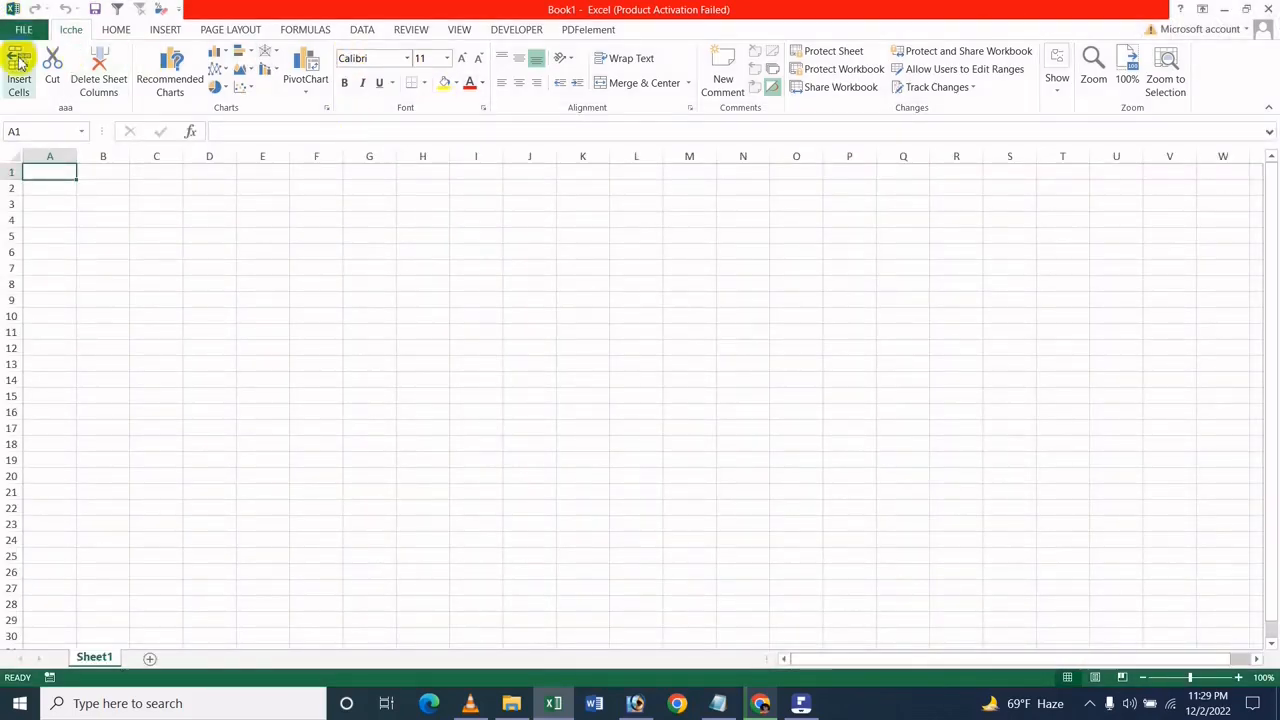
# Review the author on the workbook's Info page, return to the sheet and close the workbook
pyautogui.click(22, 32)
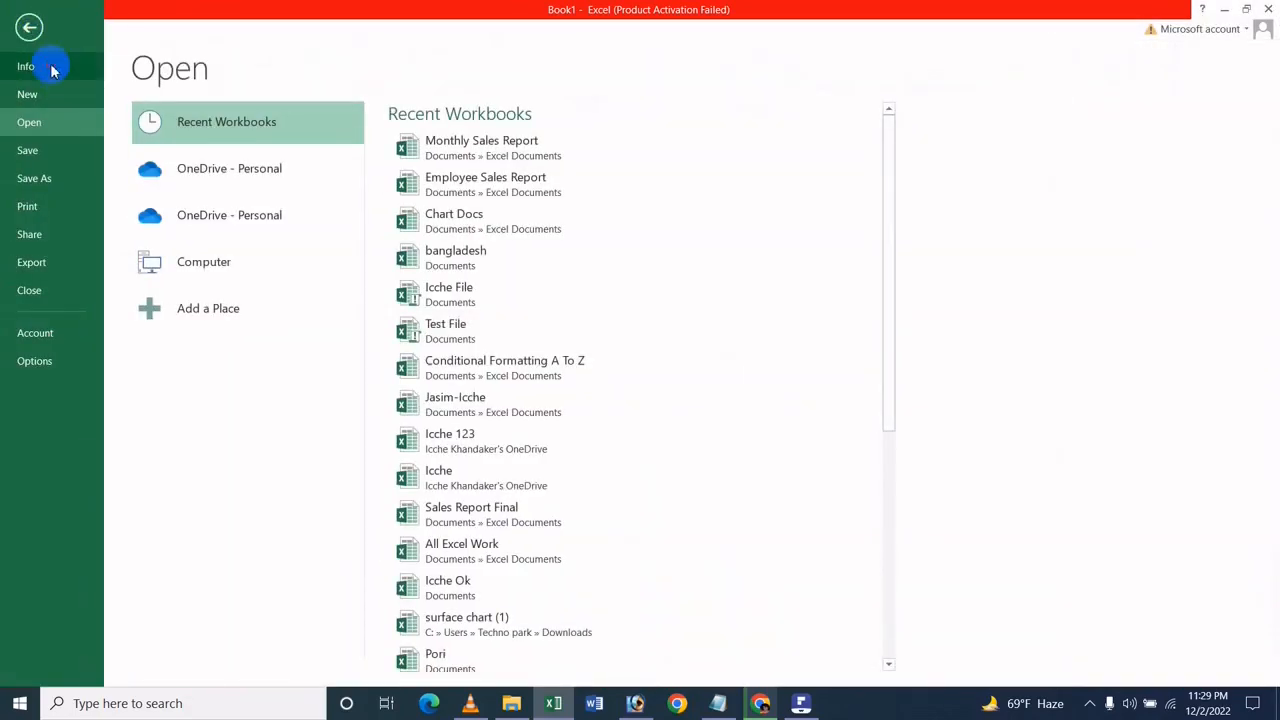
pyautogui.click(52, 65)
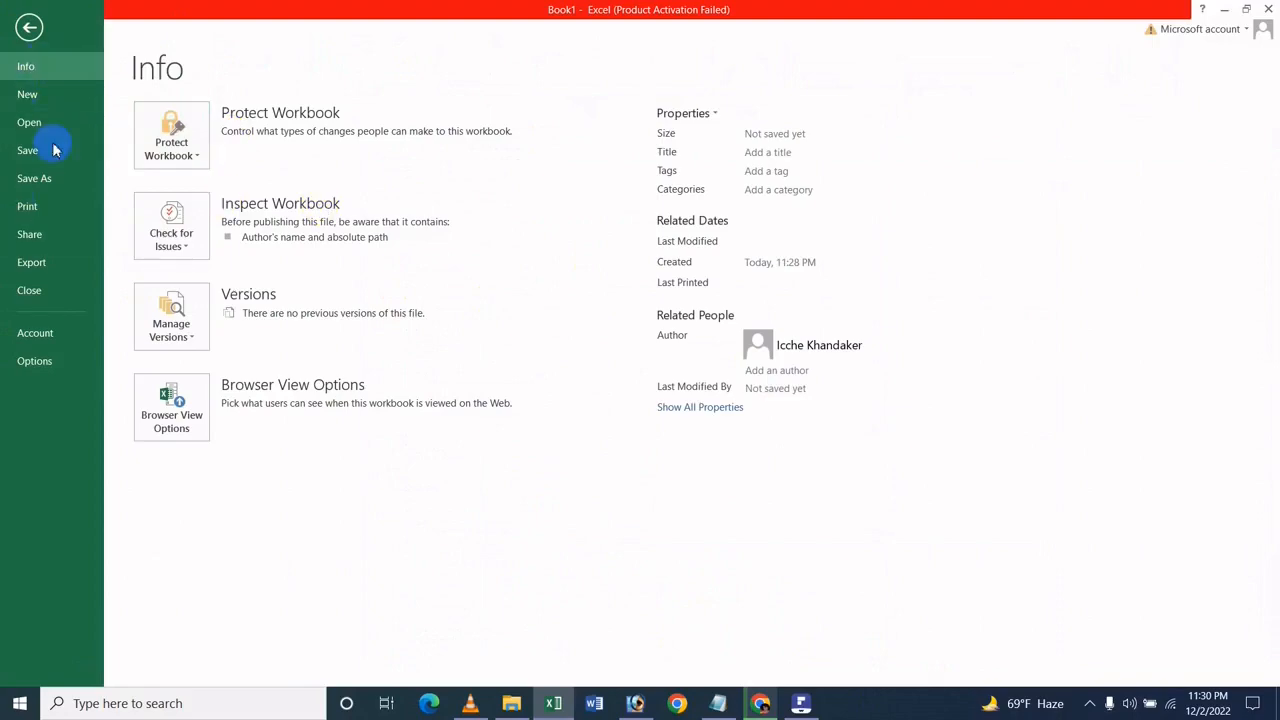
pyautogui.click(30, 27)
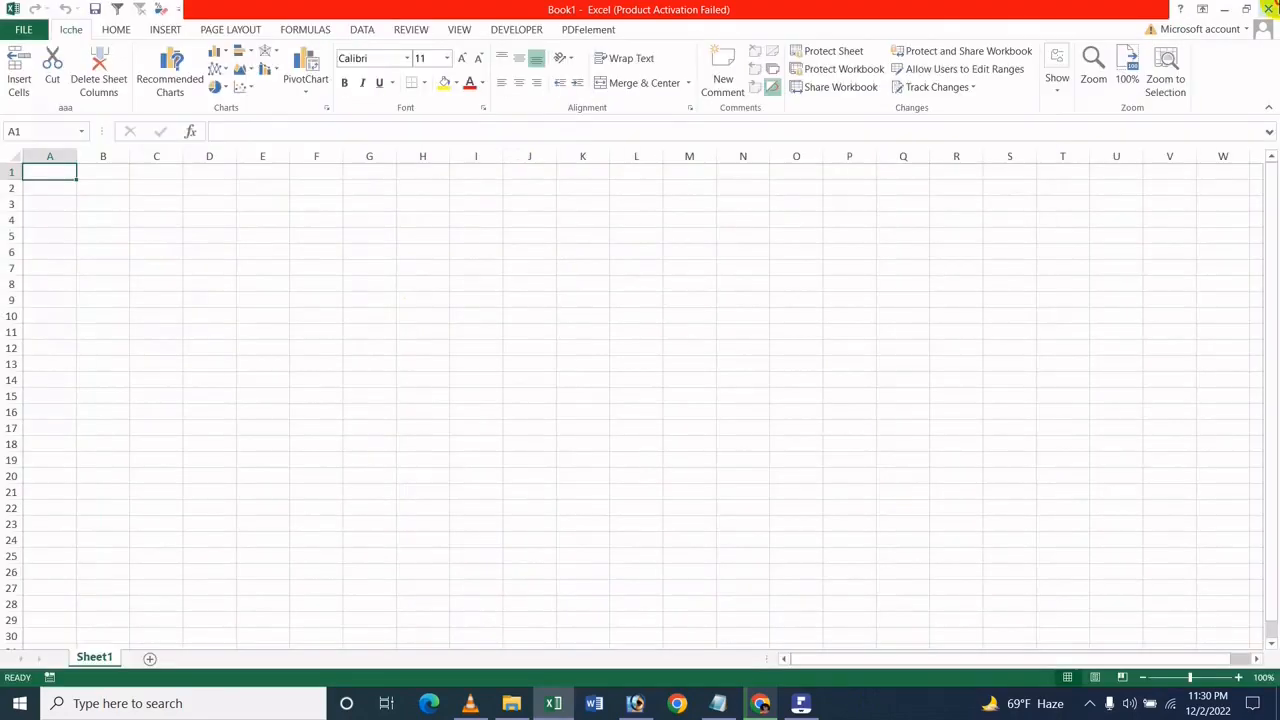
pyautogui.click(1270, 8)
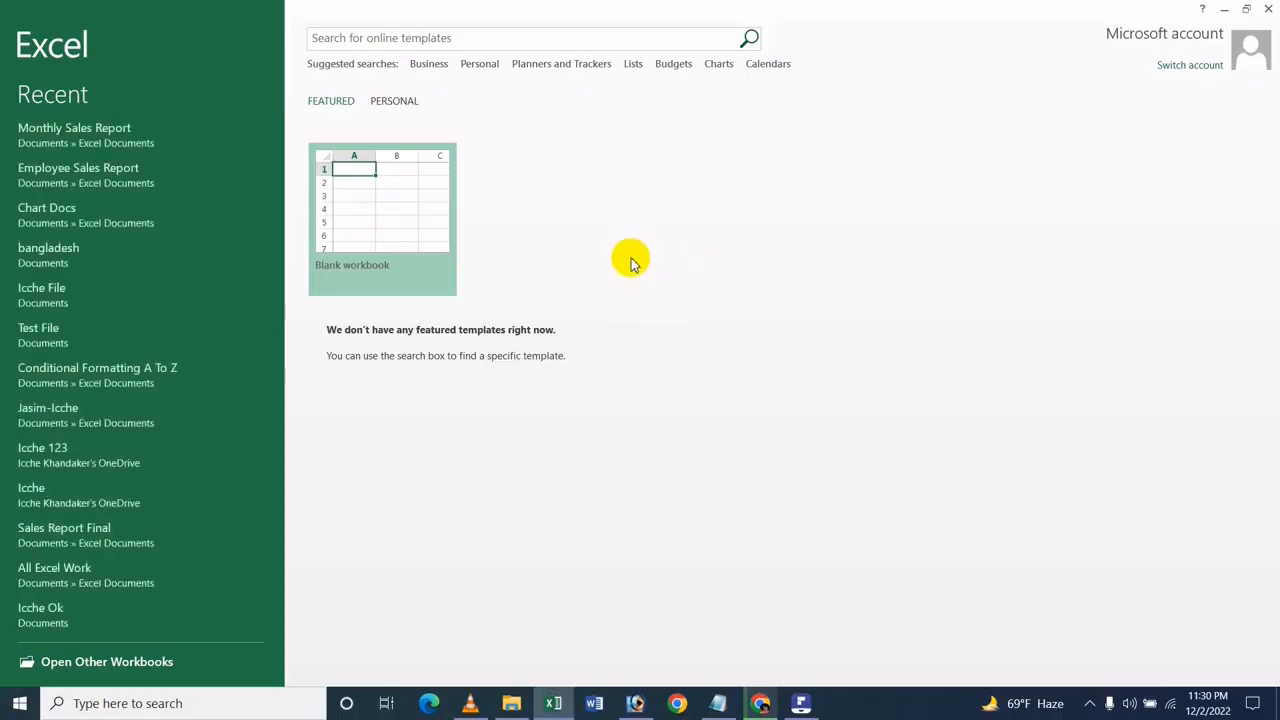
# Create a blank workbook and examine the author listed on its Info page
pyautogui.click(354, 220)
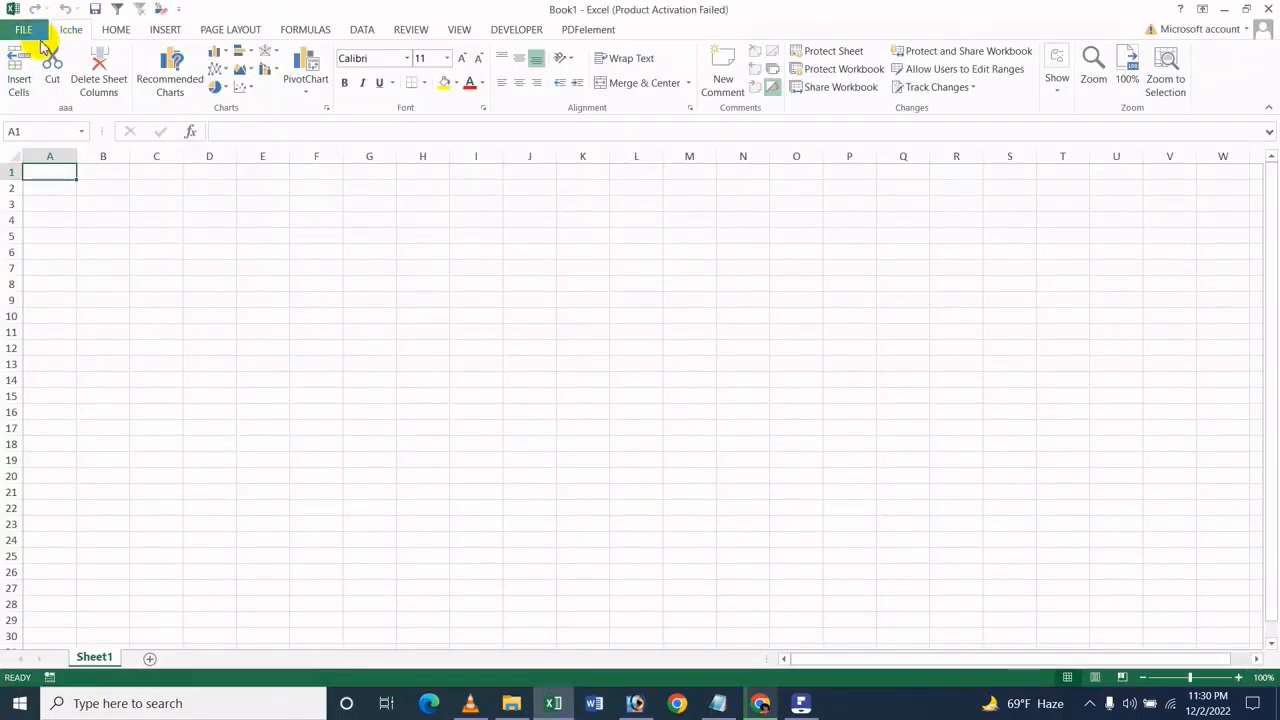
pyautogui.click(24, 30)
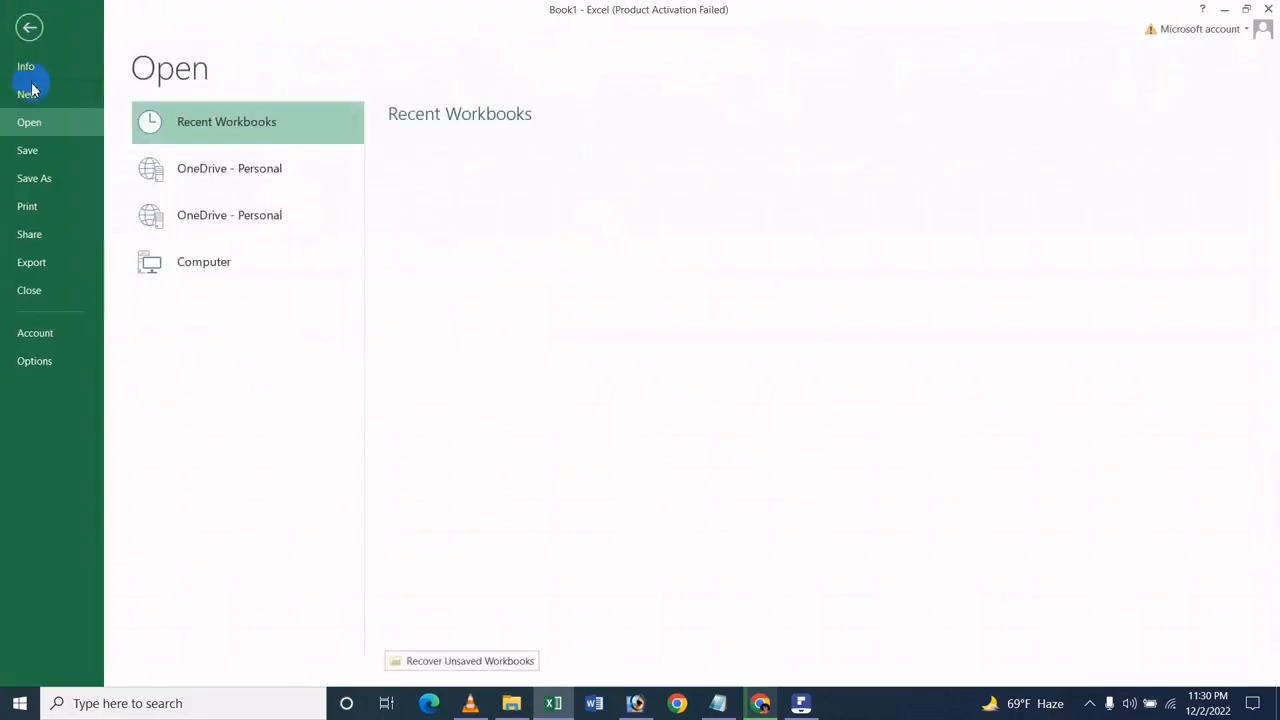
pyautogui.click(27, 64)
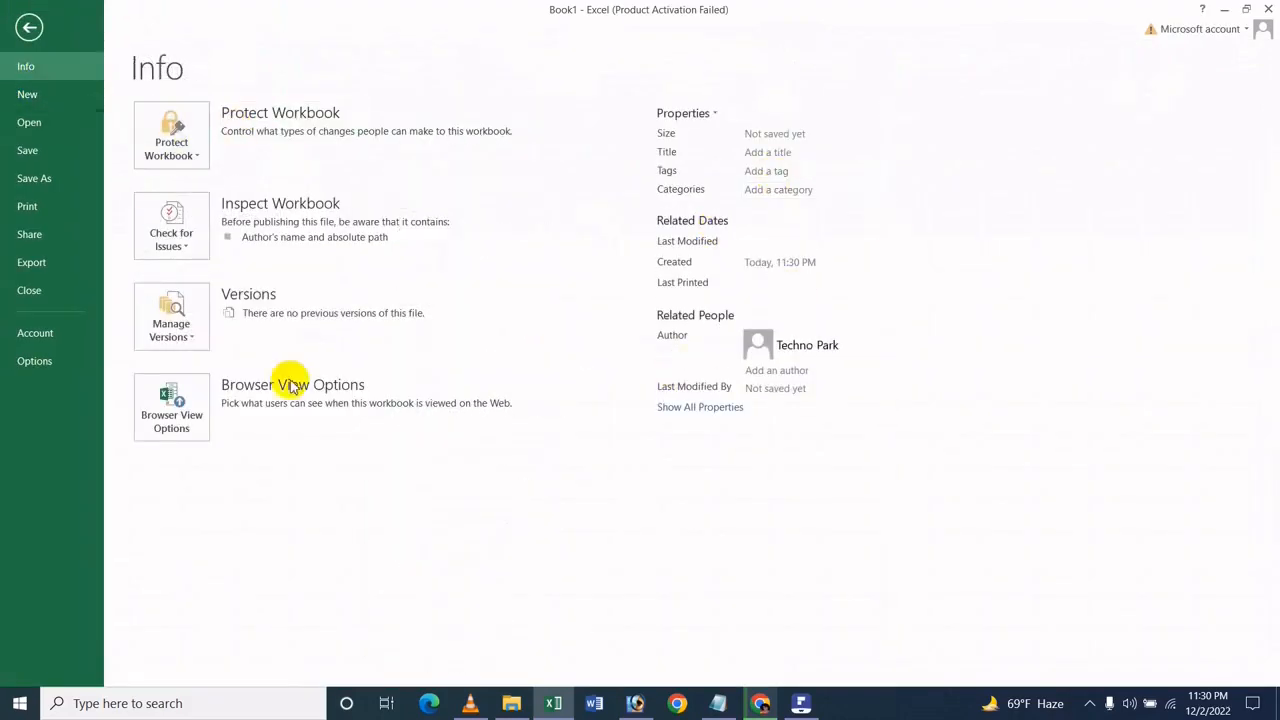
# Review the general Excel options, accept them unchanged, dismiss the activation wizard and close Excel
pyautogui.click(34, 361)
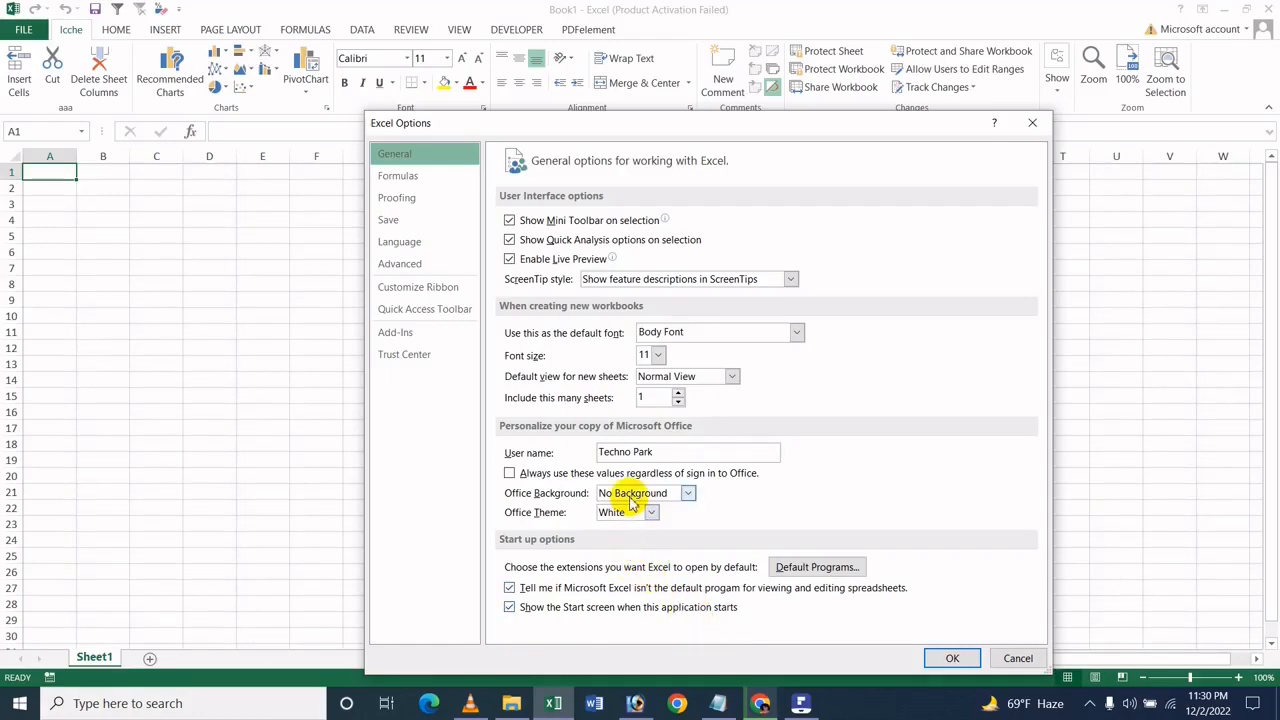
pyautogui.click(954, 659)
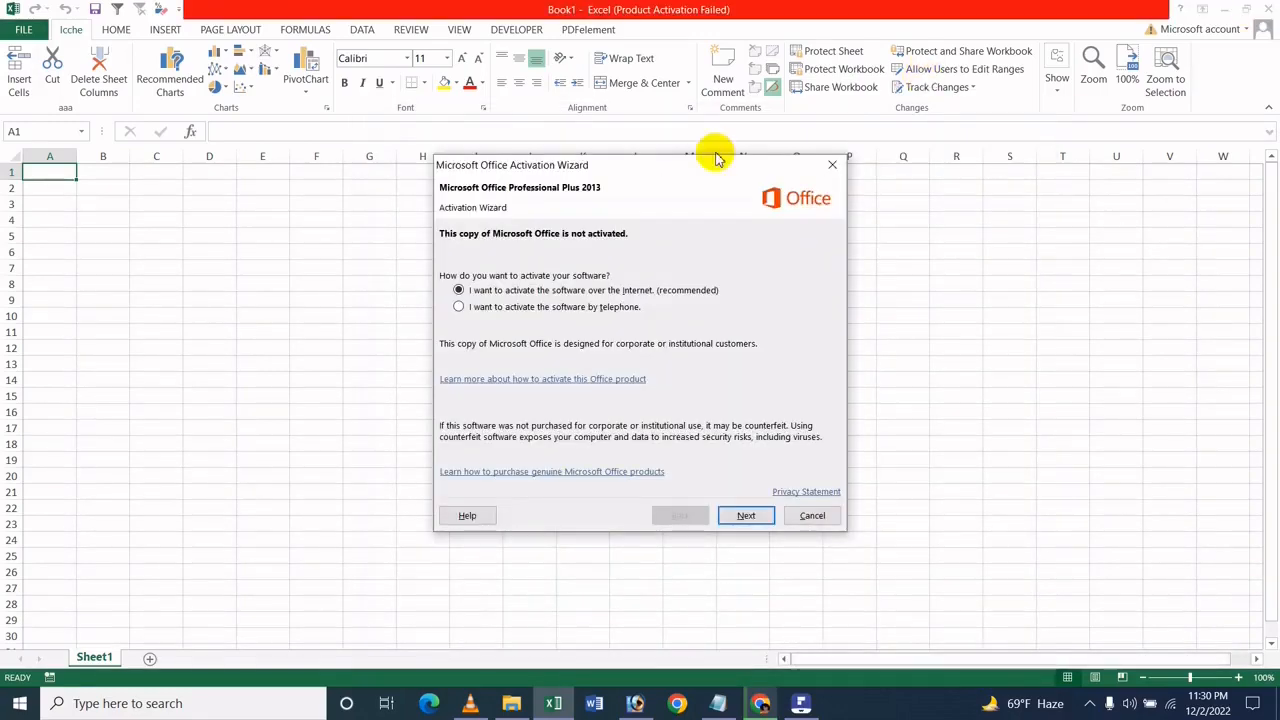
pyautogui.click(826, 167)
pyautogui.click(1264, 9)
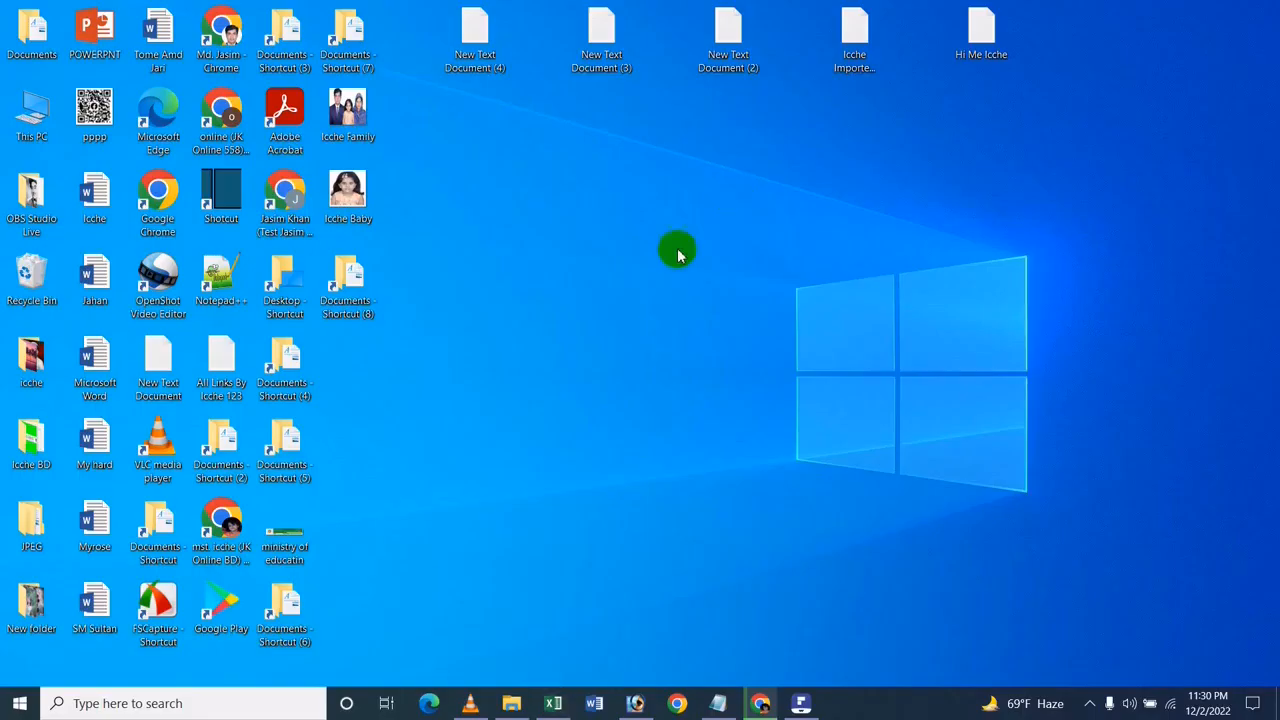
# Start Excel again, dismiss the activation wizard and create a blank workbook from the Start screen
pyautogui.click(550, 706)
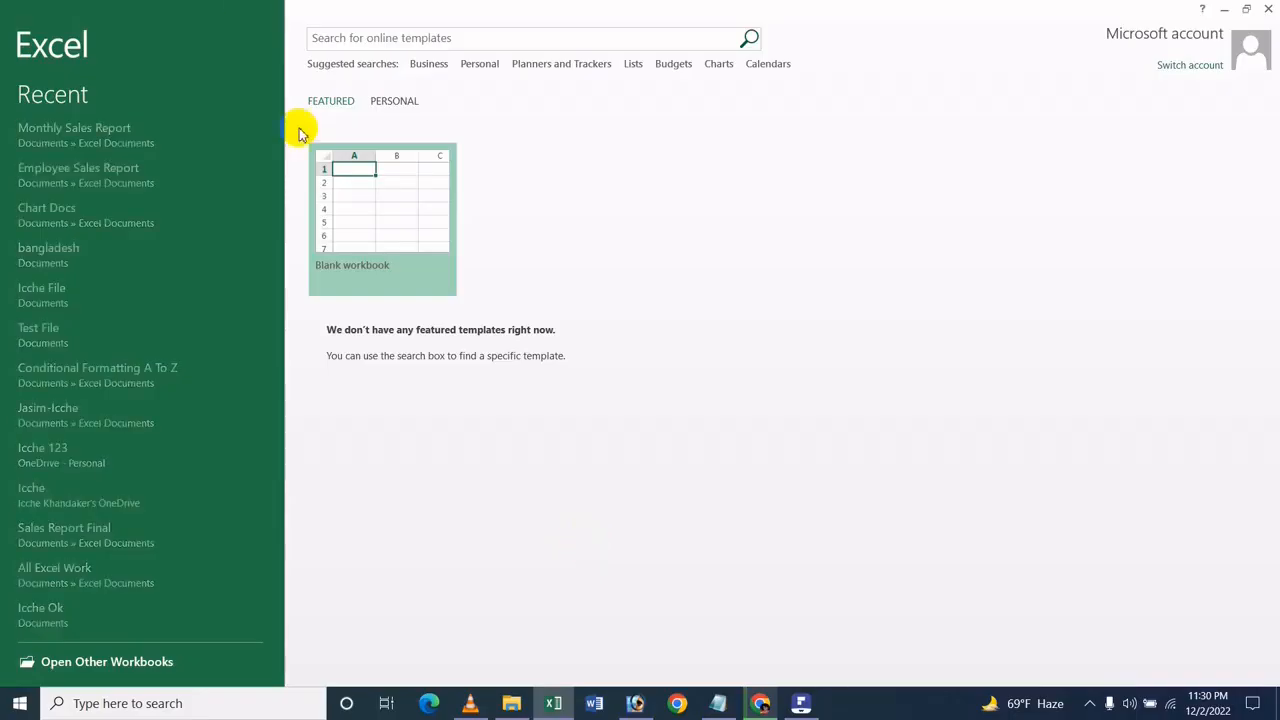
pyautogui.click(830, 166)
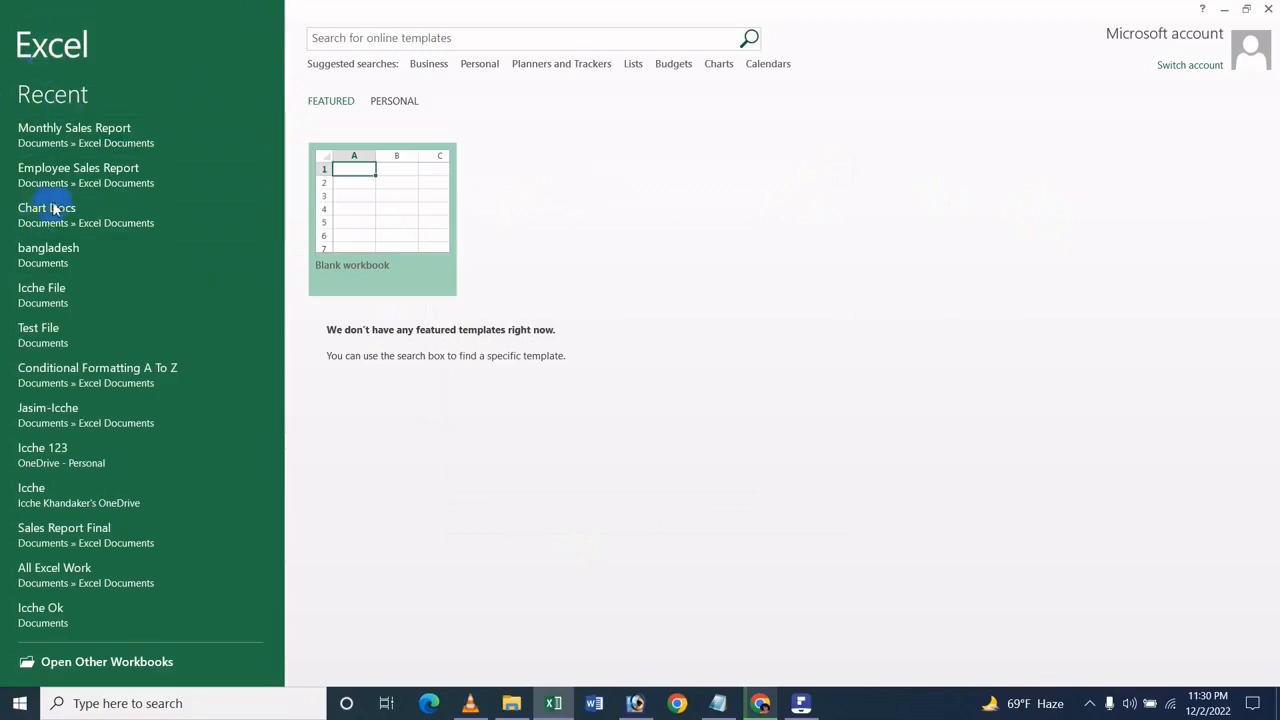
pyautogui.click(417, 200)
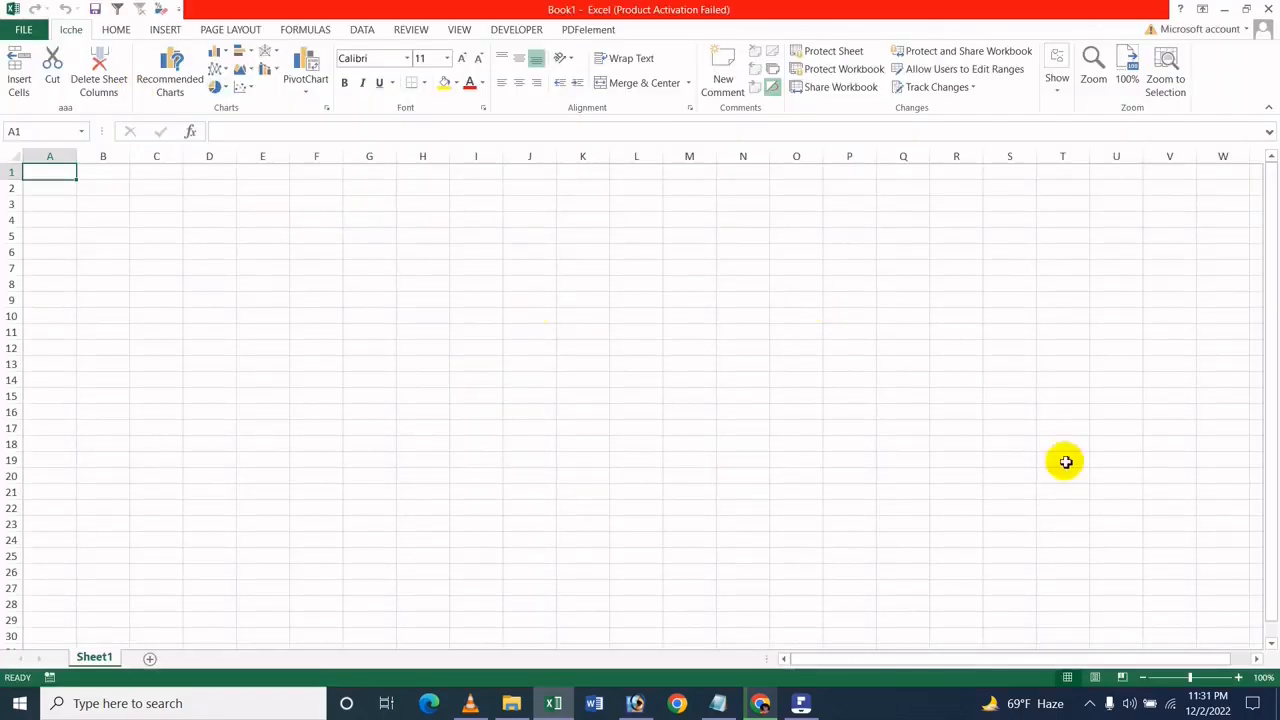
# Turn off showing the Start screen at application start in the general Excel options, apply it and close Excel
pyautogui.click(23, 30)
pyautogui.click(36, 362)
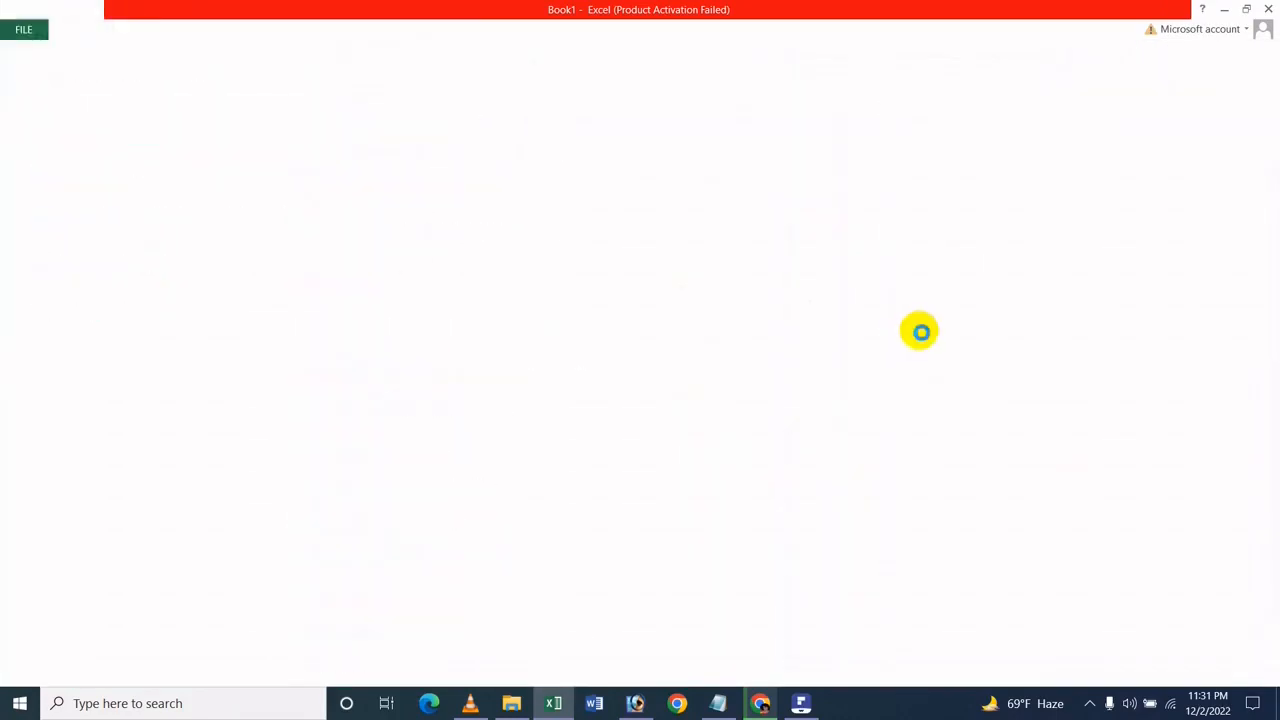
pyautogui.click(583, 607)
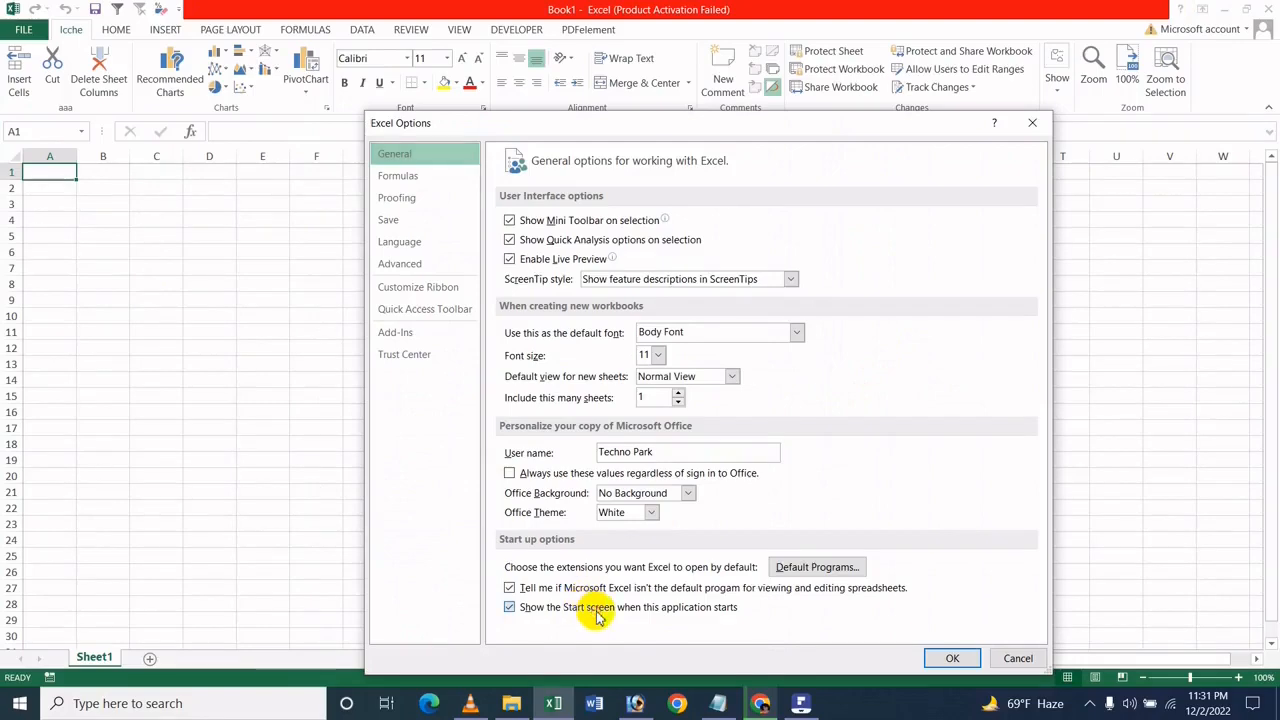
pyautogui.click(952, 660)
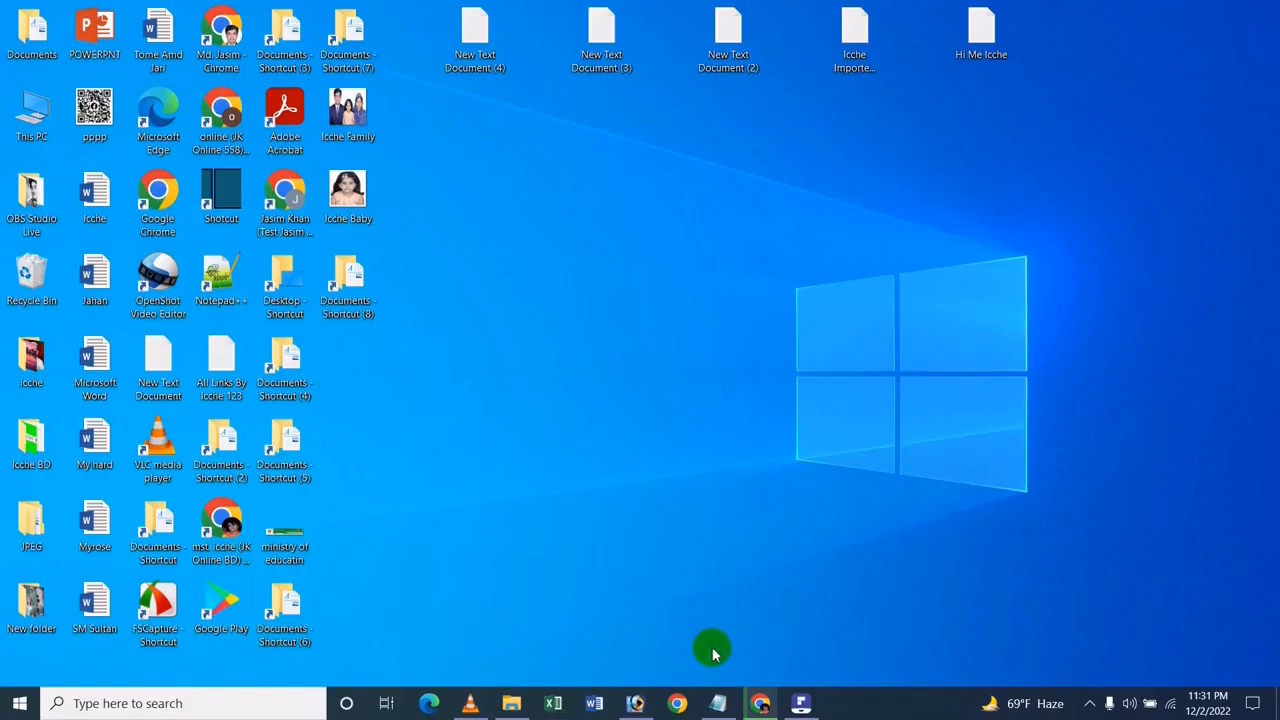
# Restart Excel and turn showing the Start screen at application start back on in the general options
pyautogui.click(553, 704)
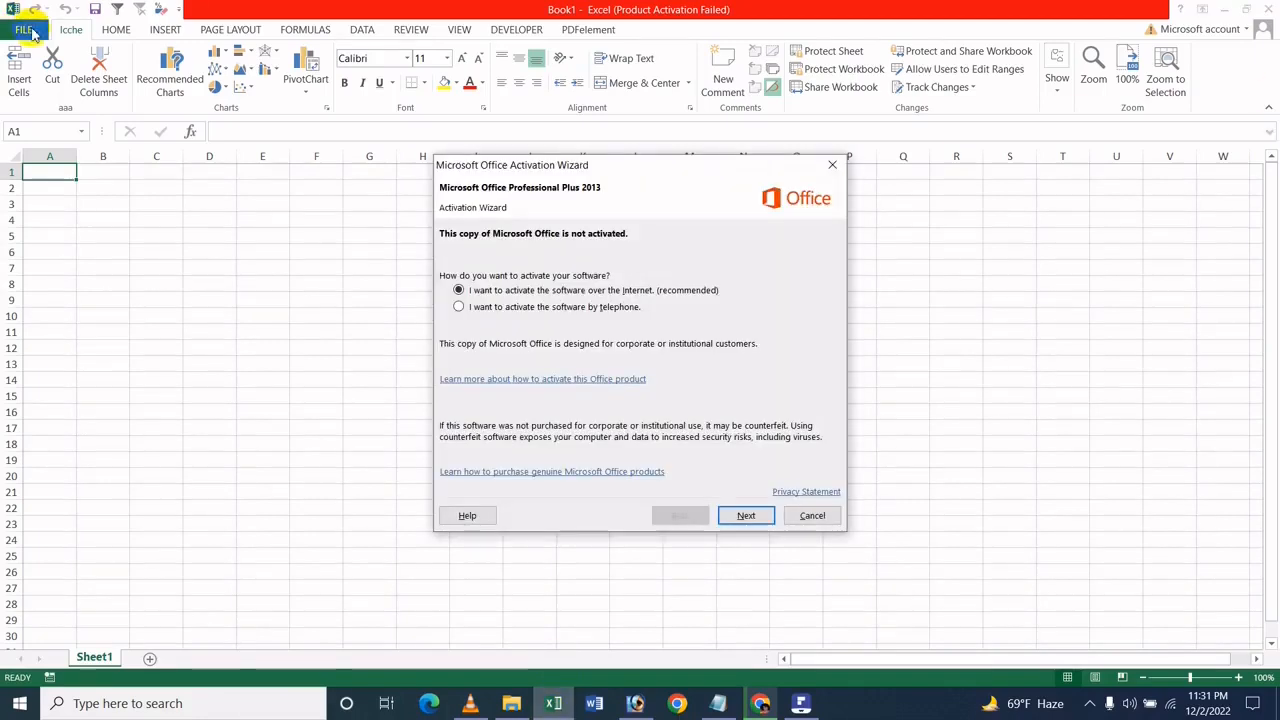
pyautogui.click(830, 166)
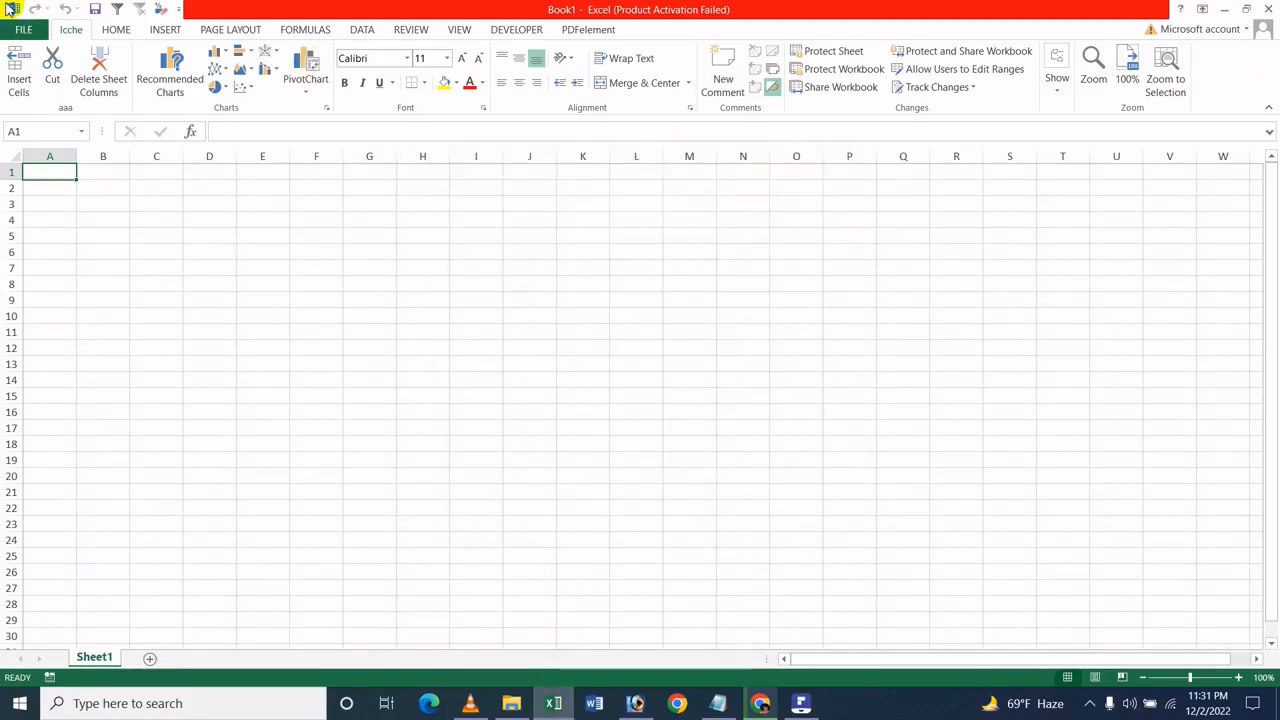
pyautogui.click(24, 30)
pyautogui.click(34, 361)
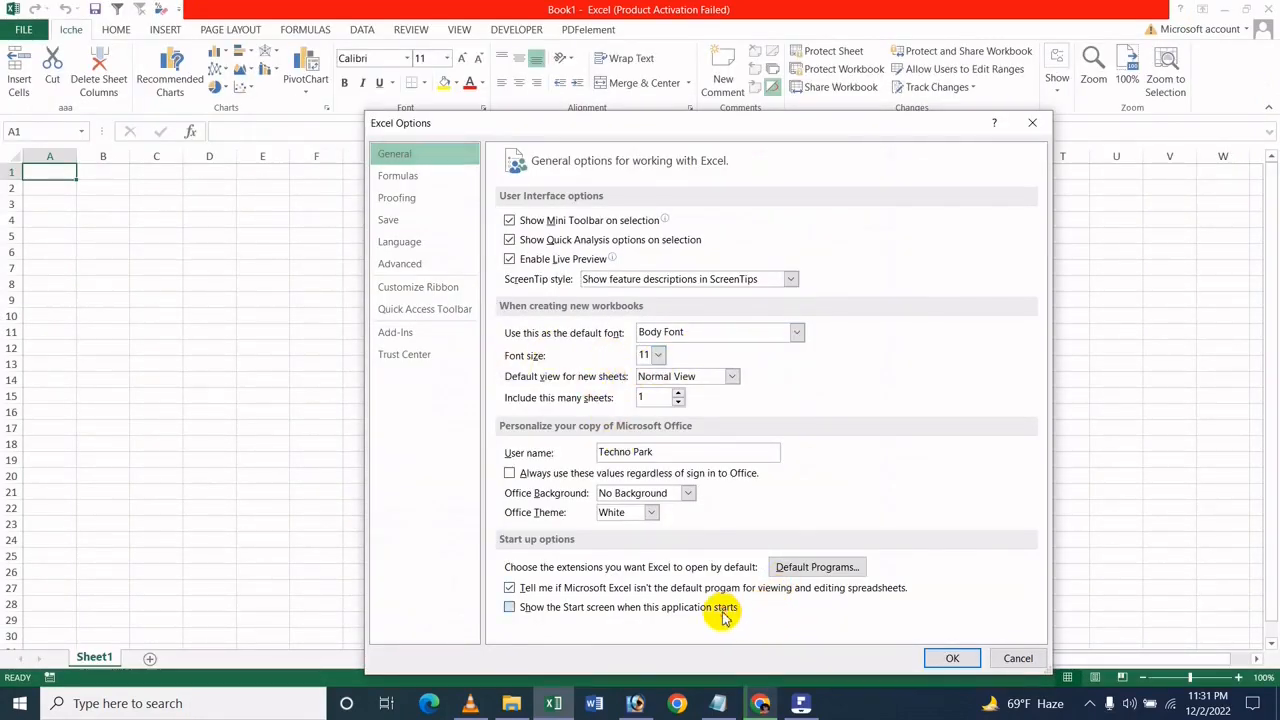
pyautogui.click(962, 658)
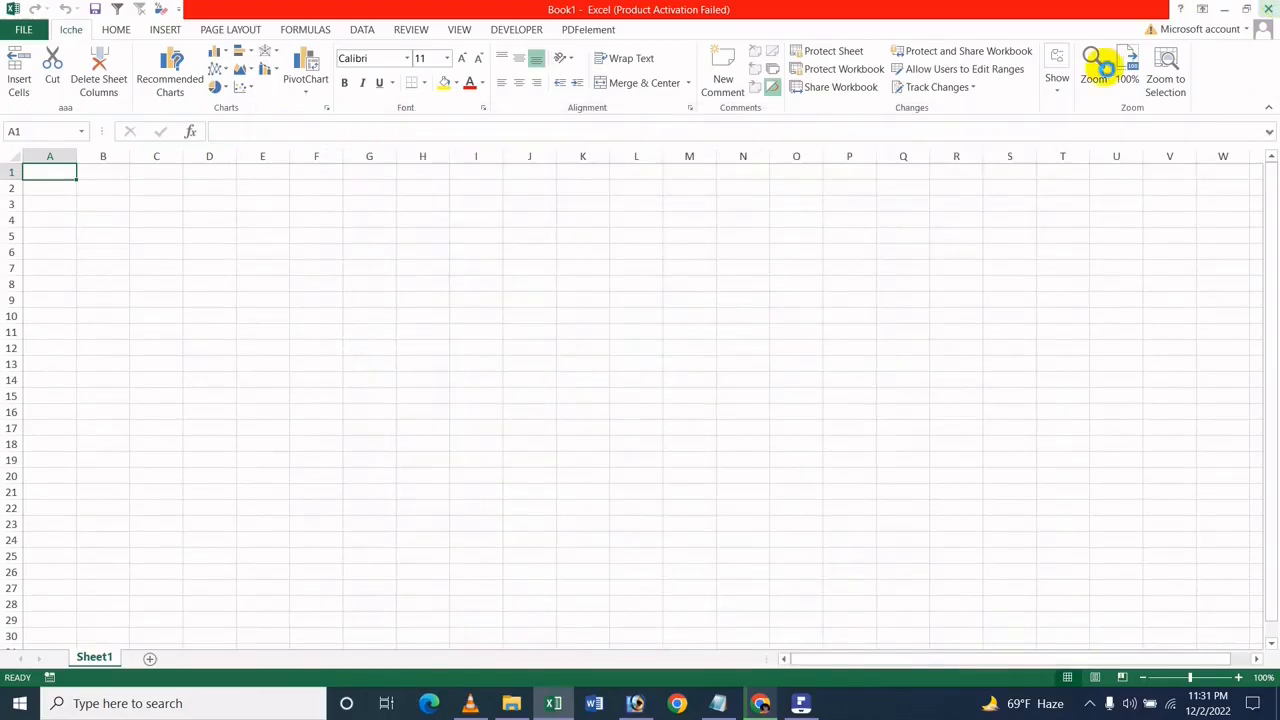
# Relaunch Excel to test the Start screen setting, dismiss the activation wizard and create a blank workbook
pyautogui.click(555, 706)
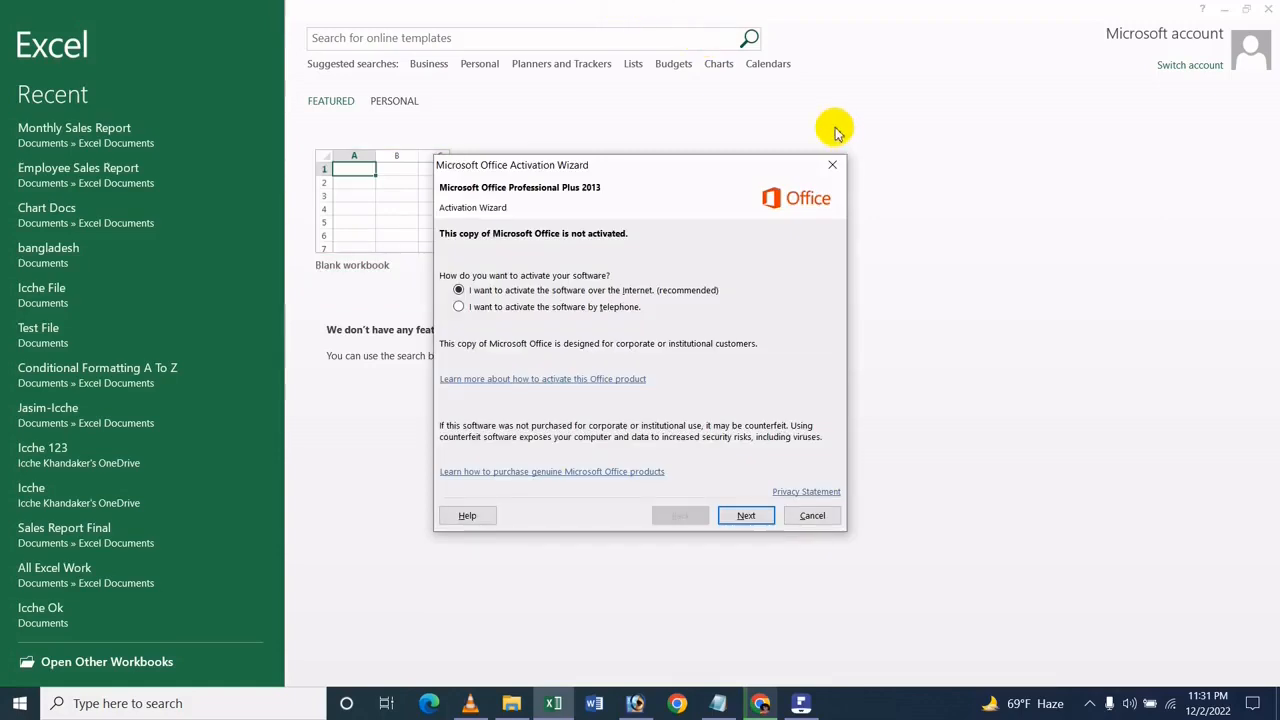
pyautogui.click(832, 164)
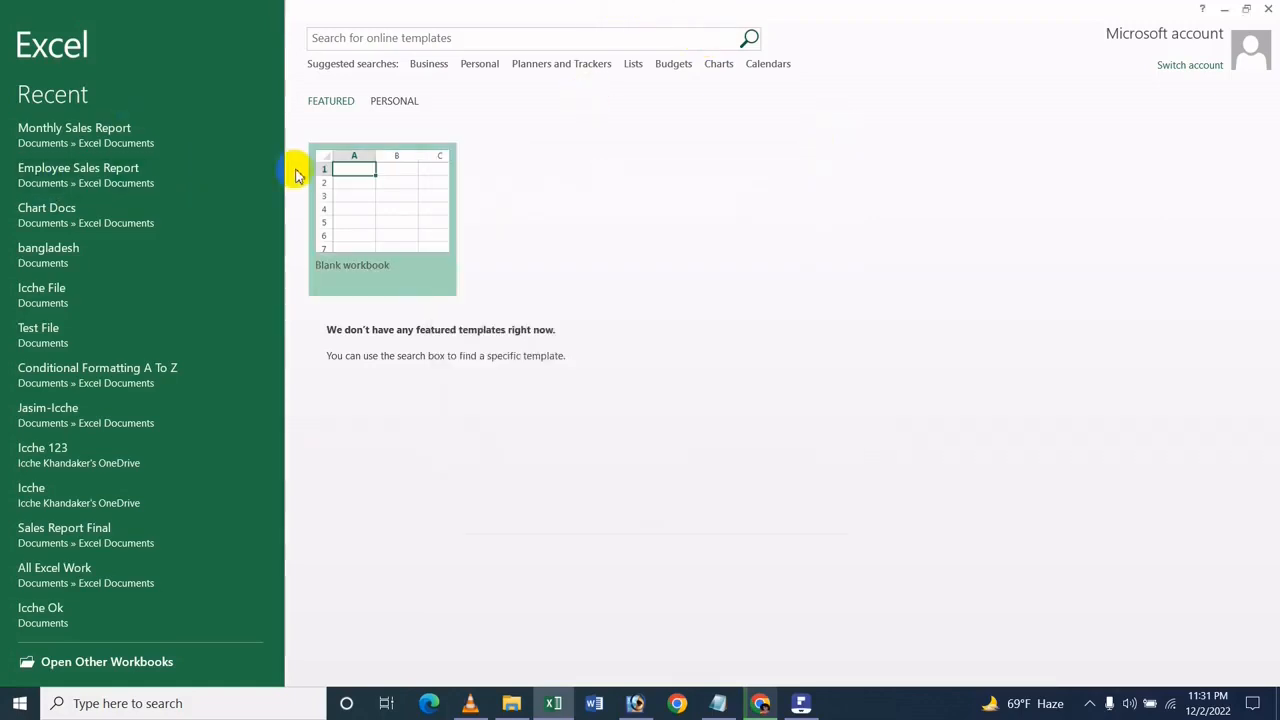
pyautogui.click(382, 180)
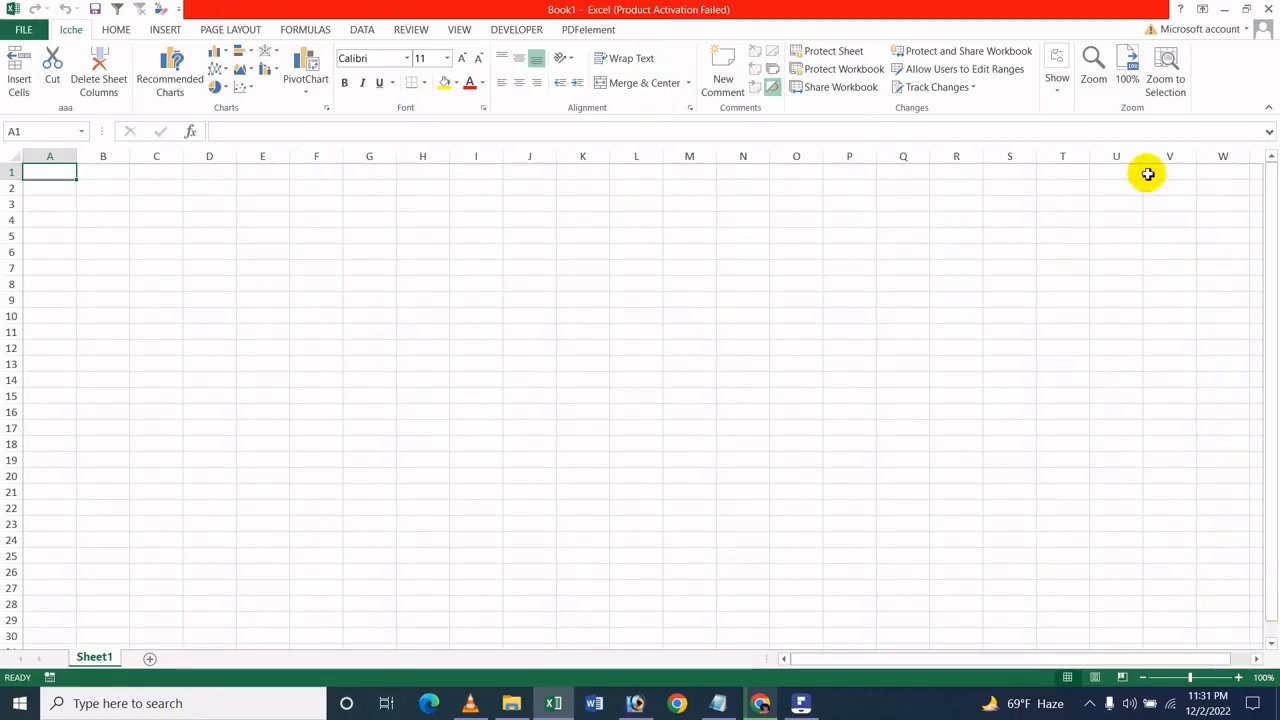
pyautogui.click(800, 703)
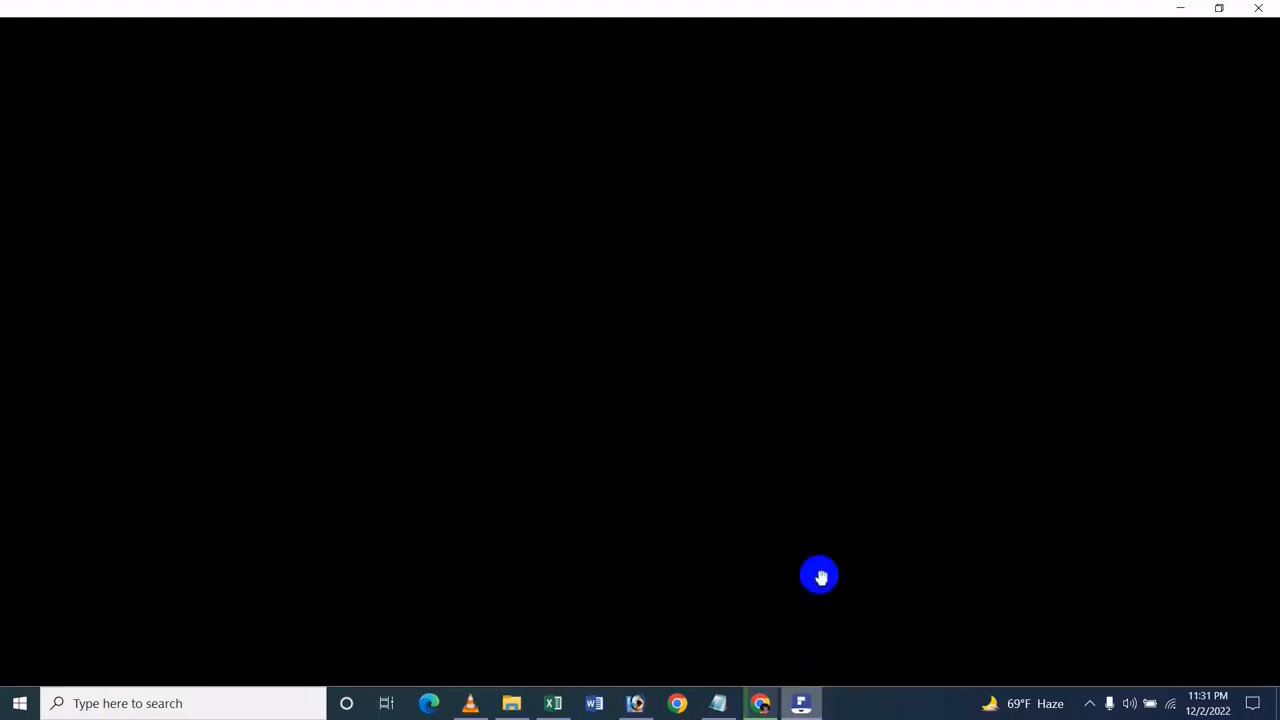